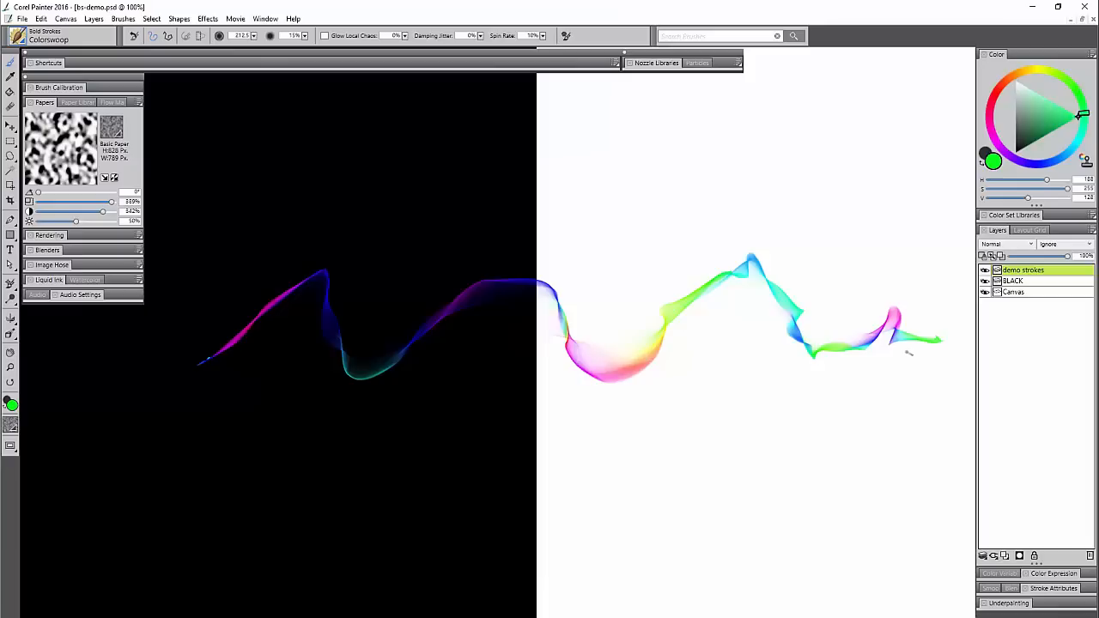
Step: Paint long overlapping Colorswoop ribbons across the black and white halves of the canvas
{"action": "mouse_move", "coordinate": [910, 333]}
{"action": "left_mouse_down"}
{"action": "mouse_move", "coordinate": [811, 240]}
{"action": "mouse_move", "coordinate": [657, 339]}
{"action": "mouse_move", "coordinate": [567, 244]}
{"action": "mouse_move", "coordinate": [495, 322]}
{"action": "mouse_move", "coordinate": [429, 339]}
{"action": "mouse_move", "coordinate": [357, 297]}
{"action": "mouse_move", "coordinate": [283, 350]}
{"action": "mouse_move", "coordinate": [231, 292]}
{"action": "mouse_move", "coordinate": [166, 328]}
{"action": "mouse_move", "coordinate": [56, 352]}
{"action": "left_mouse_up"}
{"action": "mouse_move", "coordinate": [255, 330]}
{"action": "left_mouse_down"}
{"action": "mouse_move", "coordinate": [315, 254]}
{"action": "mouse_move", "coordinate": [377, 255]}
{"action": "mouse_move", "coordinate": [382, 342]}
{"action": "mouse_move", "coordinate": [434, 291]}
{"action": "left_mouse_up"}
{"action": "left_click_drag", "start_coordinate": [504, 260], "coordinate": [740, 305]}
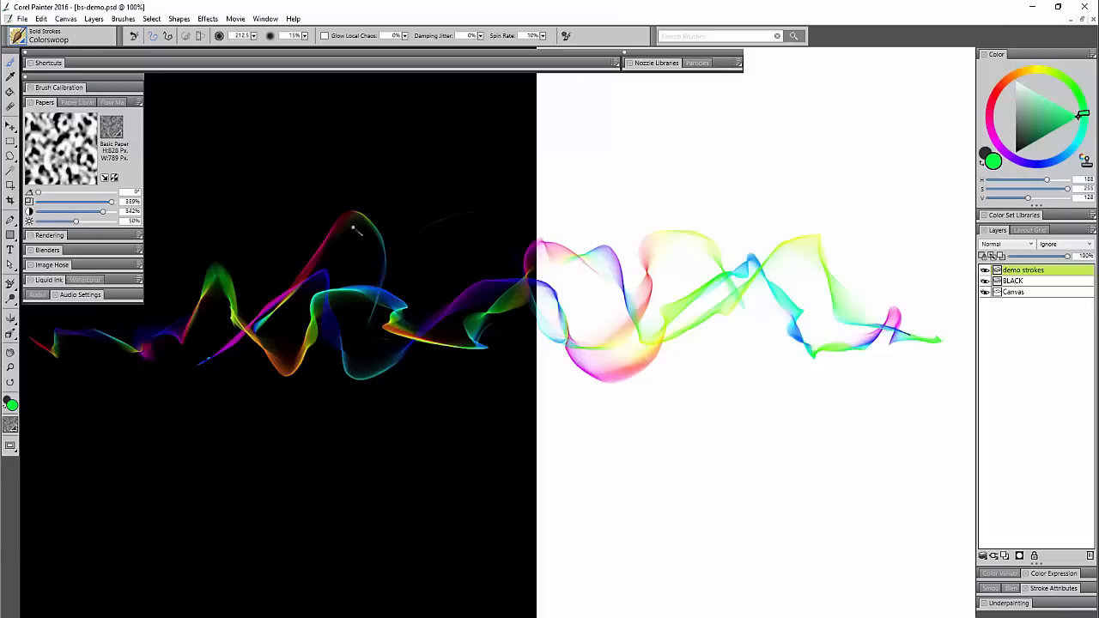
Step: Show the Colorswoop brush's advanced controls, collapse its common particle settings and expand its Color Variability settings
{"action": "left_click", "coordinate": [998, 573]}
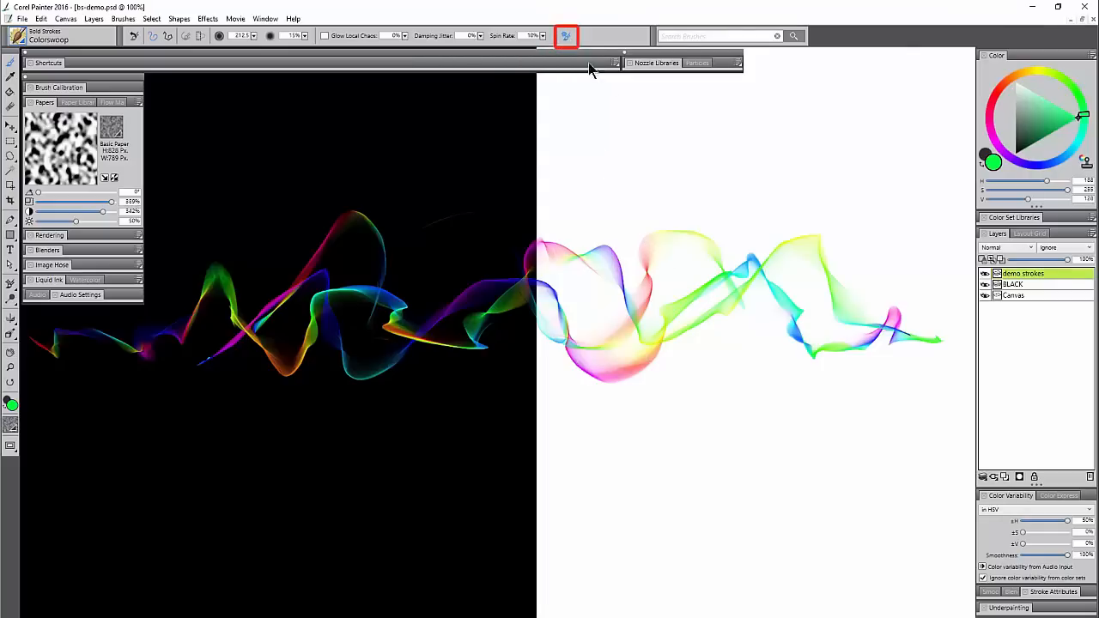
{"action": "left_click", "coordinate": [565, 35]}
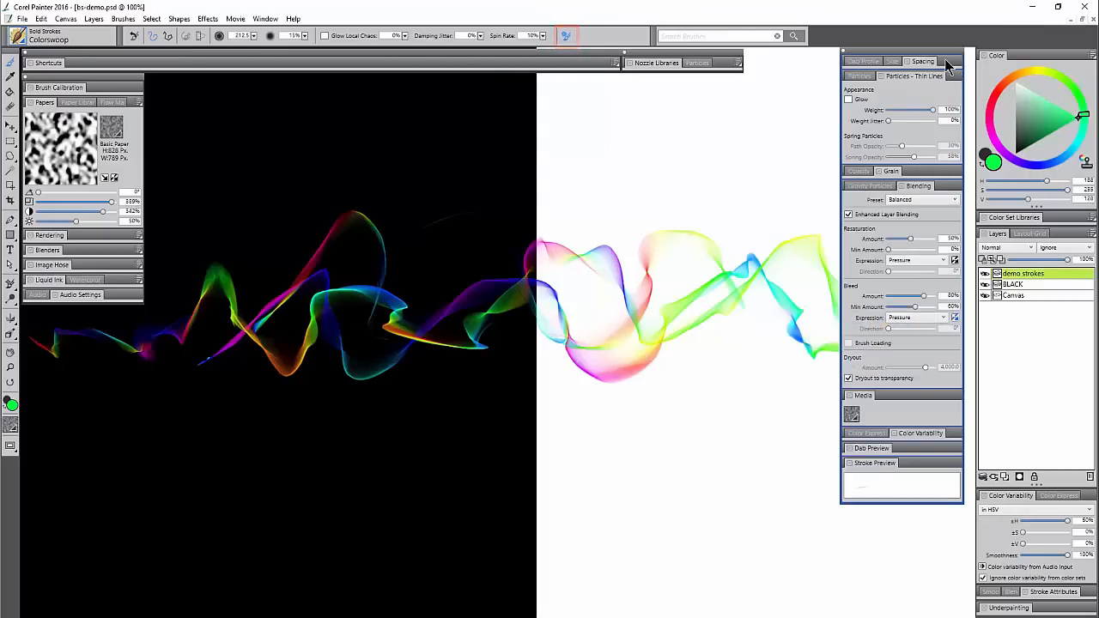
{"action": "left_click", "coordinate": [869, 80]}
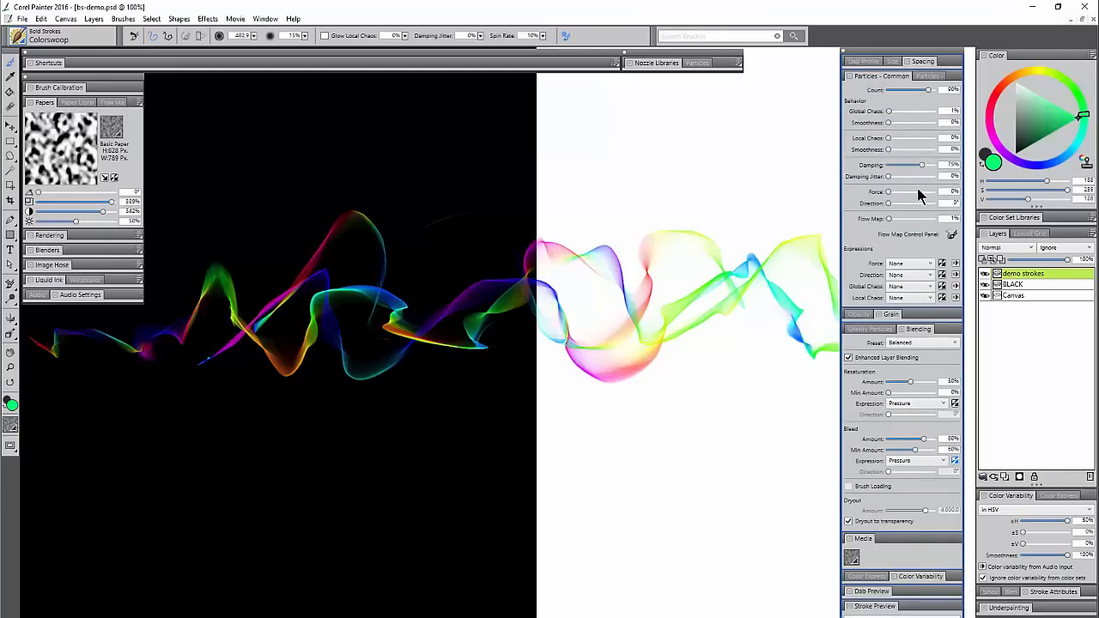
{"action": "left_click", "coordinate": [881, 76]}
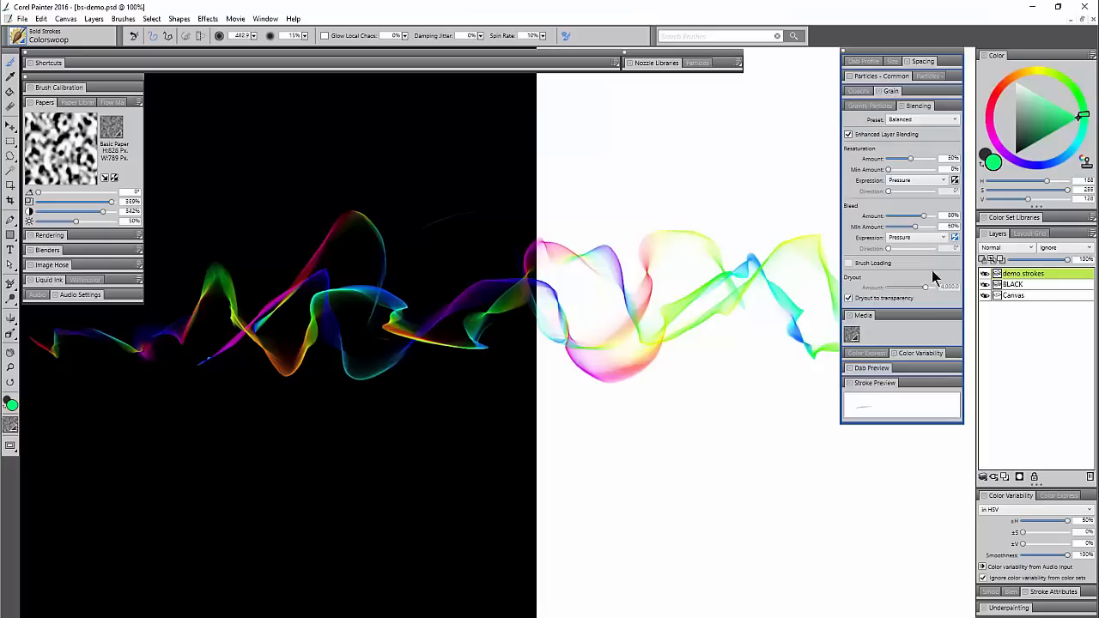
{"action": "left_click", "coordinate": [920, 355]}
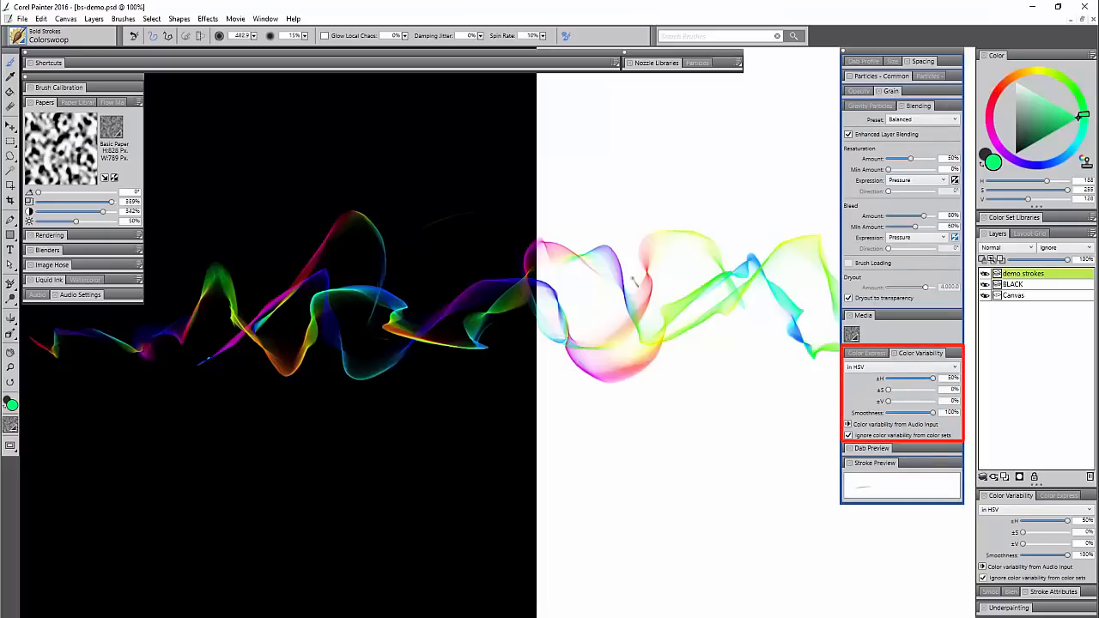
Step: Set the hue variability to 36% and paint comparison ribbons above and below the existing strokes
{"action": "left_click", "coordinate": [902, 378]}
{"action": "mouse_move", "coordinate": [705, 182]}
{"action": "left_mouse_down"}
{"action": "mouse_move", "coordinate": [566, 211]}
{"action": "mouse_move", "coordinate": [351, 143]}
{"action": "mouse_move", "coordinate": [298, 214]}
{"action": "mouse_move", "coordinate": [418, 168]}
{"action": "mouse_move", "coordinate": [519, 187]}
{"action": "mouse_move", "coordinate": [647, 149]}
{"action": "mouse_move", "coordinate": [518, 130]}
{"action": "mouse_move", "coordinate": [245, 145]}
{"action": "mouse_move", "coordinate": [212, 177]}
{"action": "mouse_move", "coordinate": [253, 212]}
{"action": "mouse_move", "coordinate": [420, 245]}
{"action": "mouse_move", "coordinate": [495, 217]}
{"action": "mouse_move", "coordinate": [562, 147]}
{"action": "mouse_move", "coordinate": [660, 142]}
{"action": "left_mouse_up"}
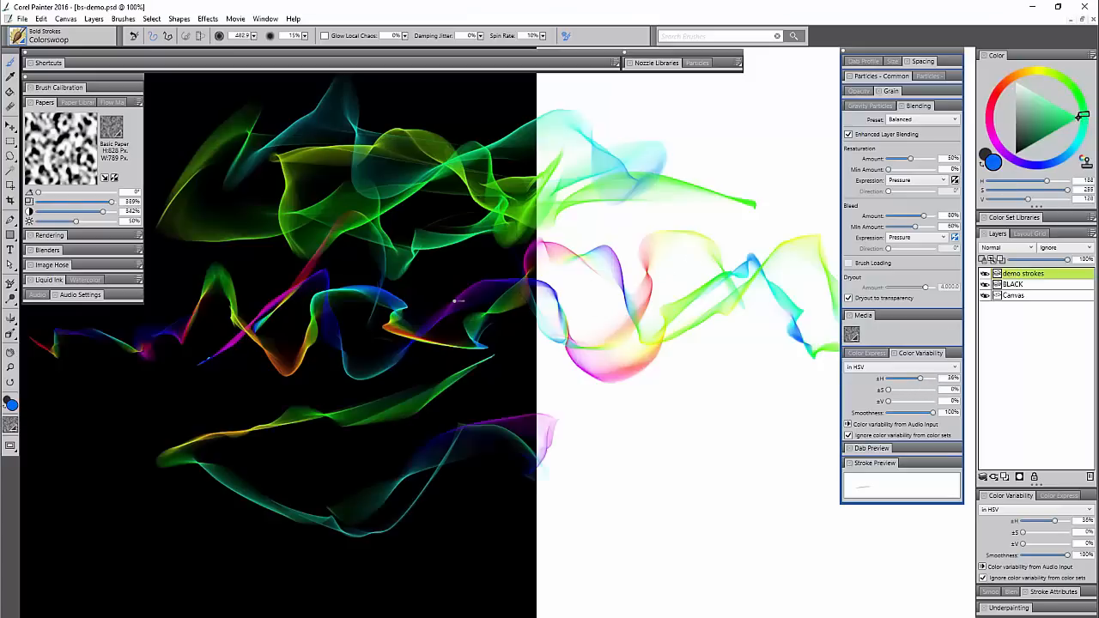
Step: Reset the Colorswoop brush to its defaults and paint ribbons at several different brush sizes
{"action": "left_click", "coordinate": [135, 37]}
{"action": "mouse_move", "coordinate": [642, 410]}
{"action": "left_mouse_down"}
{"action": "mouse_move", "coordinate": [494, 481]}
{"action": "mouse_move", "coordinate": [283, 470]}
{"action": "mouse_move", "coordinate": [360, 490]}
{"action": "mouse_move", "coordinate": [519, 455]}
{"action": "mouse_move", "coordinate": [309, 429]}
{"action": "mouse_move", "coordinate": [159, 463]}
{"action": "left_mouse_up"}
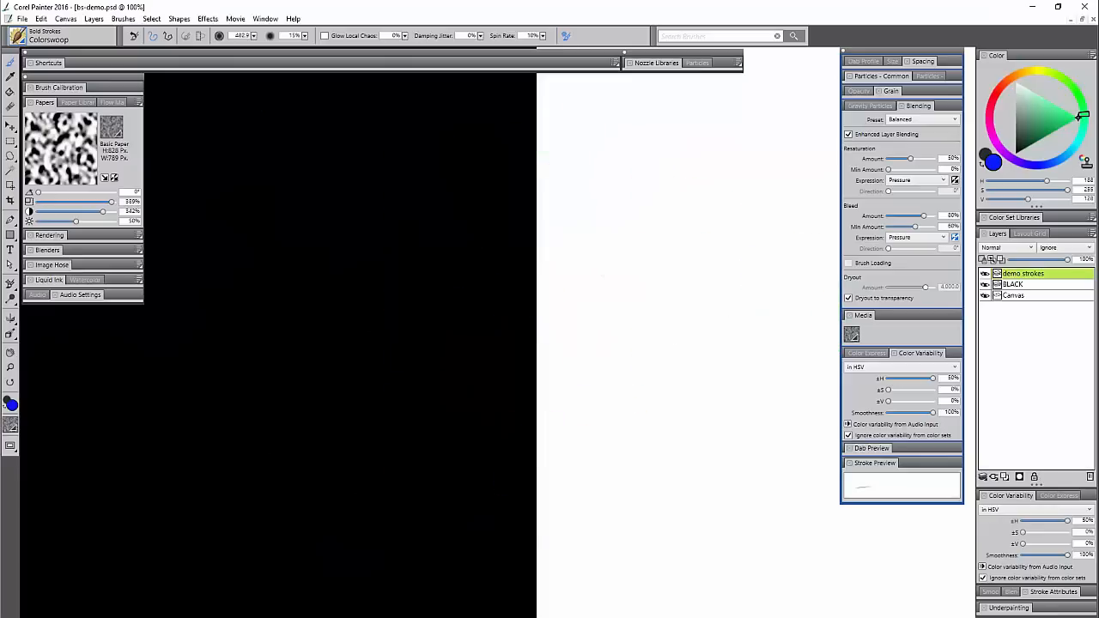
{"action": "mouse_move", "coordinate": [441, 246]}
{"action": "left_mouse_down"}
{"action": "mouse_move", "coordinate": [405, 278]}
{"action": "mouse_move", "coordinate": [479, 338]}
{"action": "mouse_move", "coordinate": [569, 363]}
{"action": "mouse_move", "coordinate": [372, 398]}
{"action": "mouse_move", "coordinate": [339, 528]}
{"action": "mouse_move", "coordinate": [277, 241]}
{"action": "mouse_move", "coordinate": [302, 189]}
{"action": "mouse_move", "coordinate": [408, 210]}
{"action": "mouse_move", "coordinate": [462, 118]}
{"action": "mouse_move", "coordinate": [487, 225]}
{"action": "mouse_move", "coordinate": [520, 106]}
{"action": "mouse_move", "coordinate": [366, 118]}
{"action": "mouse_move", "coordinate": [247, 175]}
{"action": "mouse_move", "coordinate": [214, 292]}
{"action": "mouse_move", "coordinate": [142, 356]}
{"action": "mouse_move", "coordinate": [133, 481]}
{"action": "mouse_move", "coordinate": [202, 545]}
{"action": "mouse_move", "coordinate": [245, 558]}
{"action": "mouse_move", "coordinate": [245, 513]}
{"action": "mouse_move", "coordinate": [380, 396]}
{"action": "left_mouse_up"}
{"action": "key", "text": "ctrl+z"}
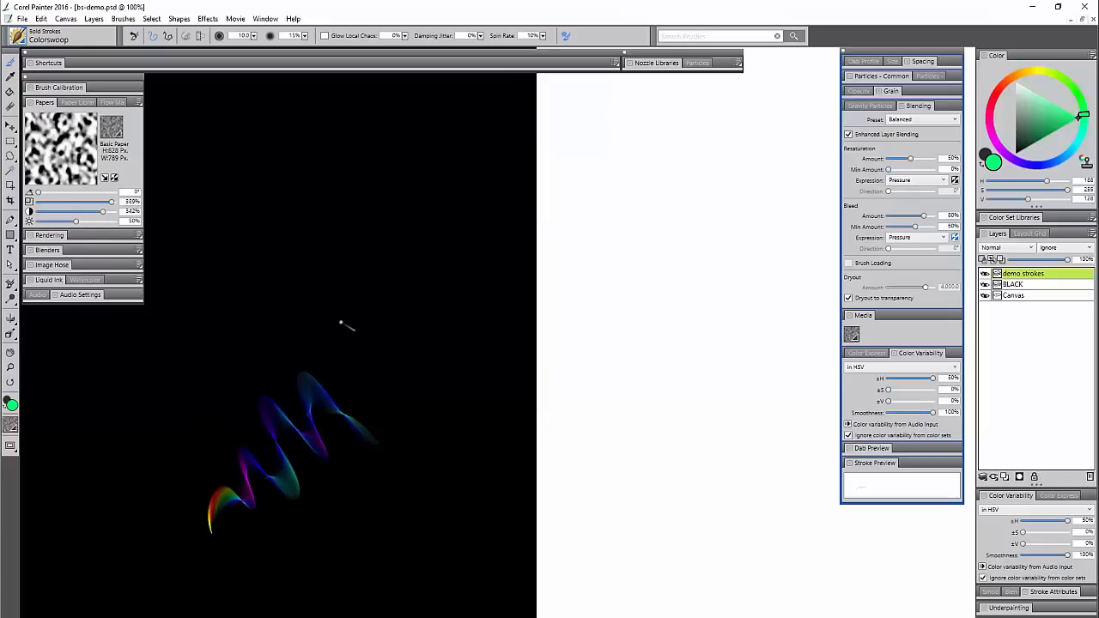
{"action": "left_click_drag", "start_coordinate": [336, 314], "coordinate": [483, 387]}
{"action": "mouse_move", "coordinate": [153, 378]}
{"action": "left_mouse_down"}
{"action": "mouse_move", "coordinate": [225, 315]}
{"action": "mouse_move", "coordinate": [275, 303]}
{"action": "mouse_move", "coordinate": [310, 250]}
{"action": "mouse_move", "coordinate": [348, 244]}
{"action": "mouse_move", "coordinate": [416, 333]}
{"action": "mouse_move", "coordinate": [443, 276]}
{"action": "mouse_move", "coordinate": [450, 219]}
{"action": "mouse_move", "coordinate": [500, 214]}
{"action": "mouse_move", "coordinate": [503, 352]}
{"action": "mouse_move", "coordinate": [548, 351]}
{"action": "mouse_move", "coordinate": [601, 327]}
{"action": "mouse_move", "coordinate": [650, 338]}
{"action": "mouse_move", "coordinate": [667, 292]}
{"action": "left_mouse_up"}
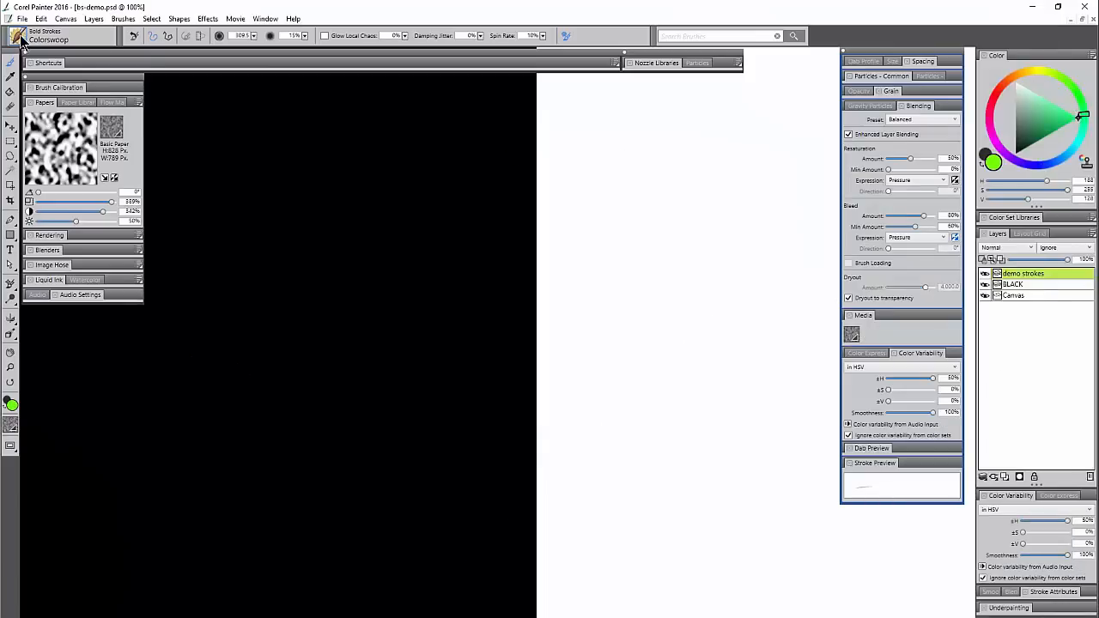
Step: Switch to the Dotswirl brush in Bold Strokes and paint a wavy magenta stroke across both halves of the canvas
{"action": "left_click", "coordinate": [20, 40]}
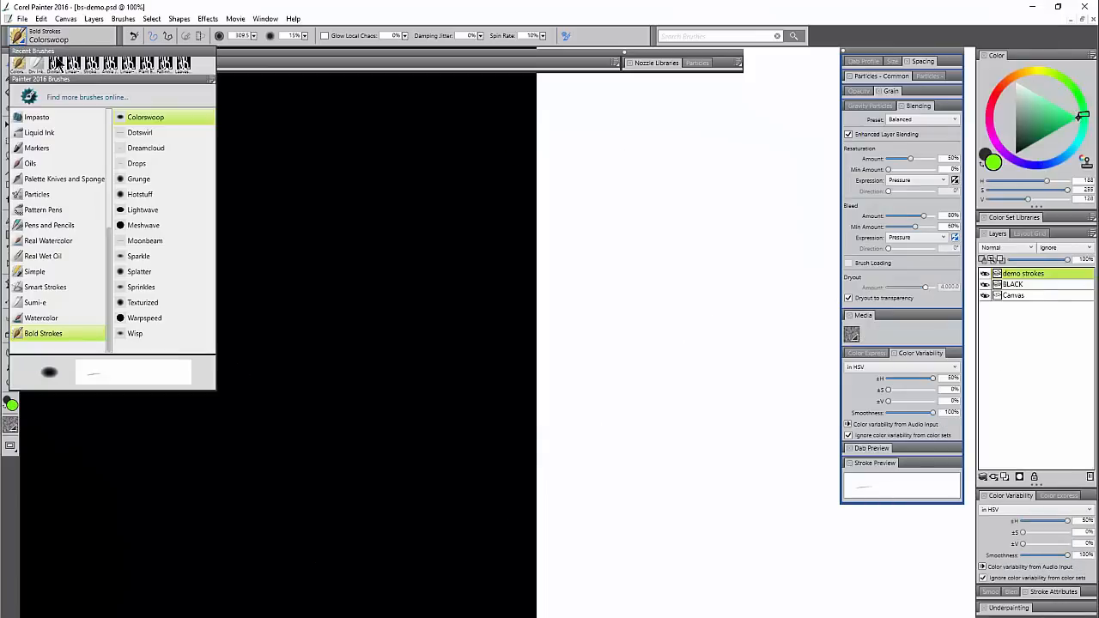
{"action": "left_click", "coordinate": [140, 132]}
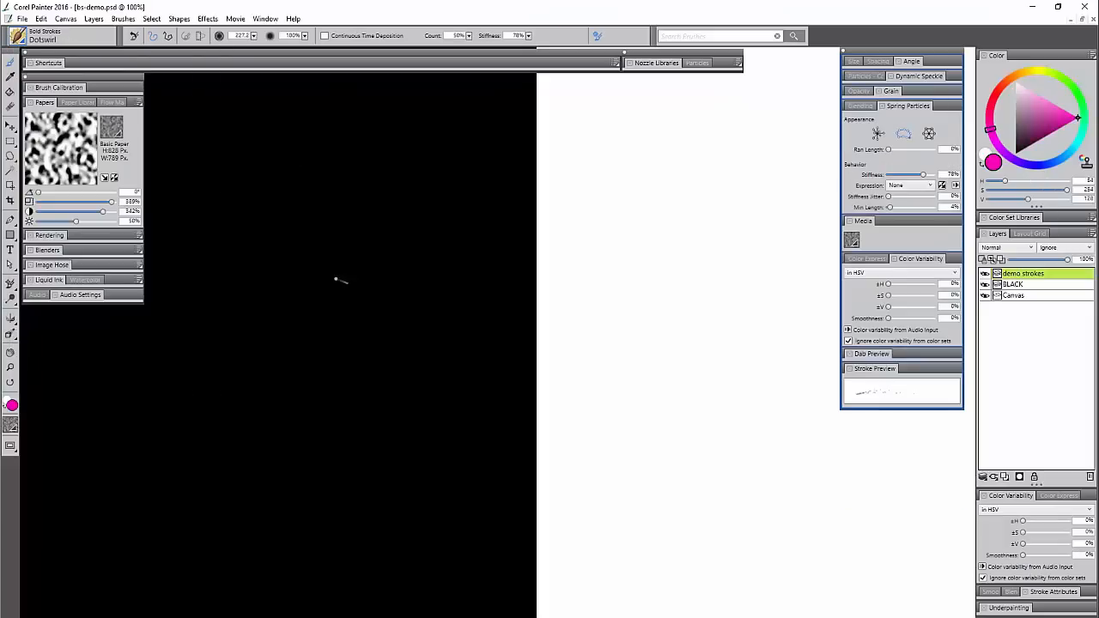
{"action": "mouse_move", "coordinate": [185, 363]}
{"action": "left_mouse_down"}
{"action": "mouse_move", "coordinate": [245, 316]}
{"action": "mouse_move", "coordinate": [306, 360]}
{"action": "mouse_move", "coordinate": [344, 429]}
{"action": "mouse_move", "coordinate": [403, 415]}
{"action": "mouse_move", "coordinate": [501, 193]}
{"action": "mouse_move", "coordinate": [568, 193]}
{"action": "mouse_move", "coordinate": [591, 270]}
{"action": "mouse_move", "coordinate": [583, 399]}
{"action": "mouse_move", "coordinate": [616, 449]}
{"action": "mouse_move", "coordinate": [669, 384]}
{"action": "mouse_move", "coordinate": [691, 291]}
{"action": "mouse_move", "coordinate": [741, 220]}
{"action": "mouse_move", "coordinate": [765, 284]}
{"action": "mouse_move", "coordinate": [748, 402]}
{"action": "mouse_move", "coordinate": [794, 468]}
{"action": "mouse_move", "coordinate": [868, 456]}
{"action": "left_mouse_up"}
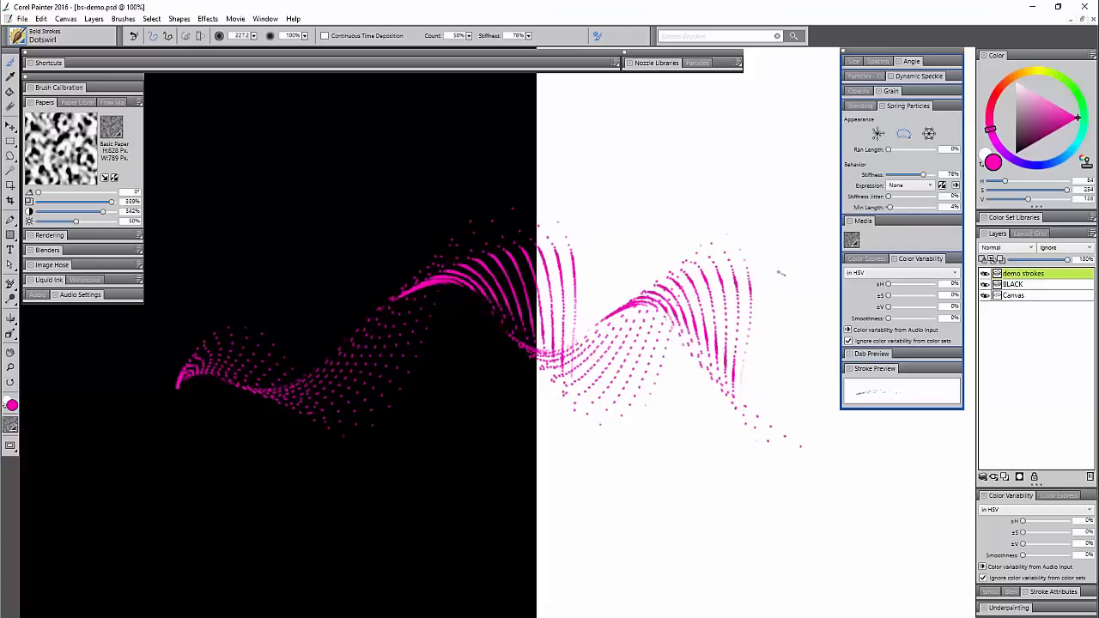
Step: Expand the Dynamic Speckle settings, set the speckle size to 68% and paint a Dotswirl stroke above the first one
{"action": "left_click", "coordinate": [919, 76]}
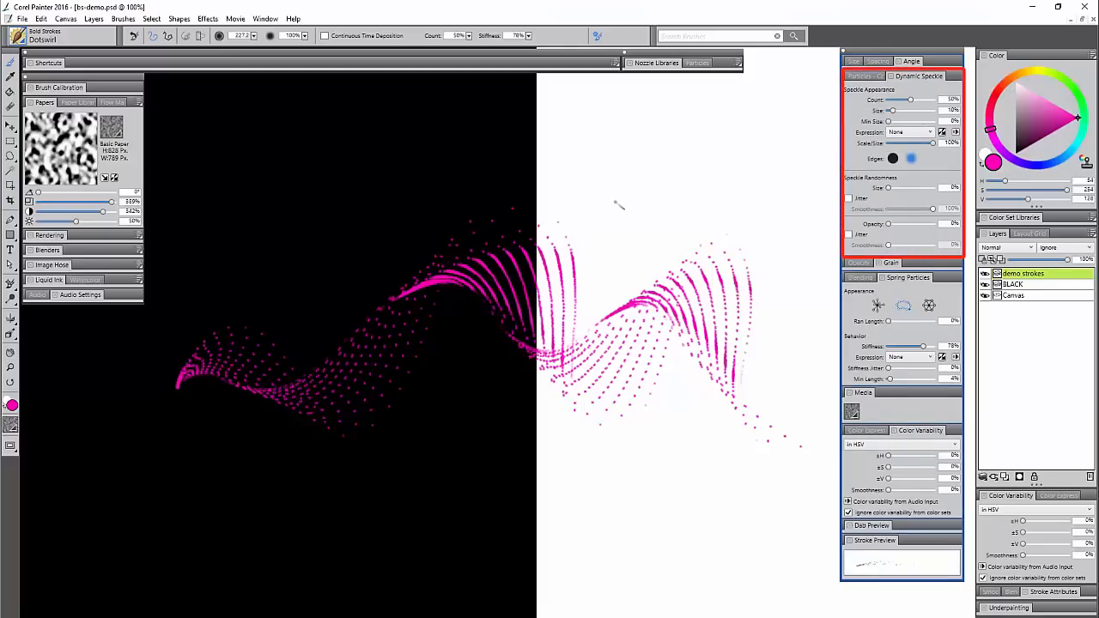
{"action": "left_click_drag", "start_coordinate": [893, 109], "coordinate": [918, 109]}
{"action": "mouse_move", "coordinate": [691, 183]}
{"action": "left_mouse_down"}
{"action": "mouse_move", "coordinate": [403, 136]}
{"action": "mouse_move", "coordinate": [309, 206]}
{"action": "mouse_move", "coordinate": [223, 165]}
{"action": "mouse_move", "coordinate": [159, 395]}
{"action": "mouse_move", "coordinate": [258, 380]}
{"action": "left_mouse_up"}
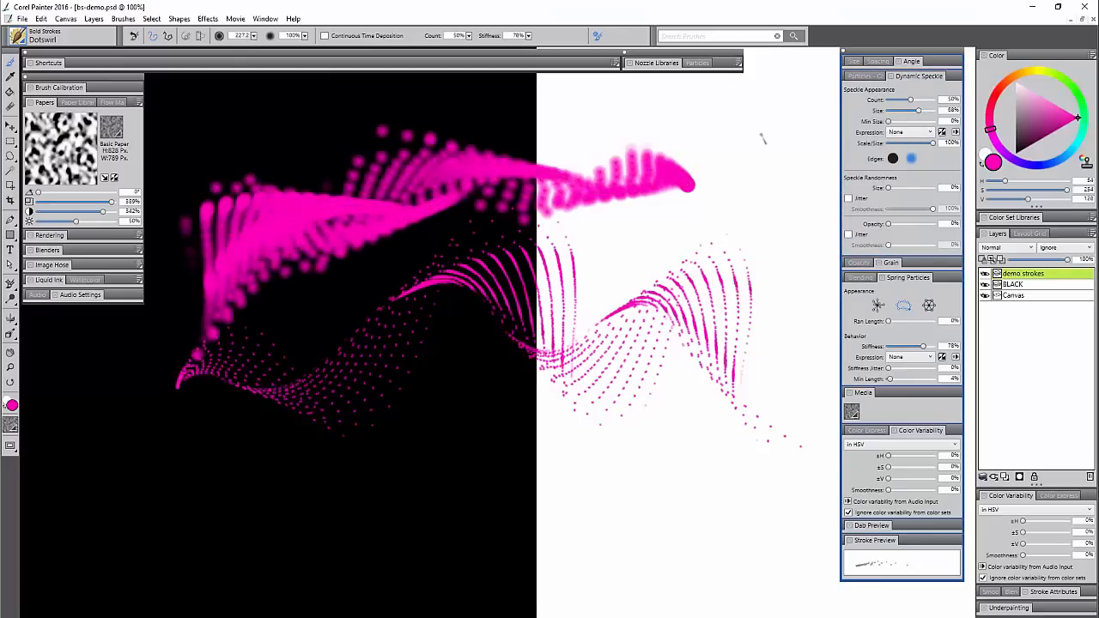
Step: Set the speckle size to 9% and paint fine-dotted Dotswirl strokes below the existing ones
{"action": "left_click_drag", "start_coordinate": [896, 110], "coordinate": [891, 110]}
{"action": "mouse_move", "coordinate": [565, 424]}
{"action": "left_mouse_down"}
{"action": "mouse_move", "coordinate": [453, 489]}
{"action": "mouse_move", "coordinate": [320, 451]}
{"action": "mouse_move", "coordinate": [209, 460]}
{"action": "mouse_move", "coordinate": [185, 472]}
{"action": "left_mouse_up"}
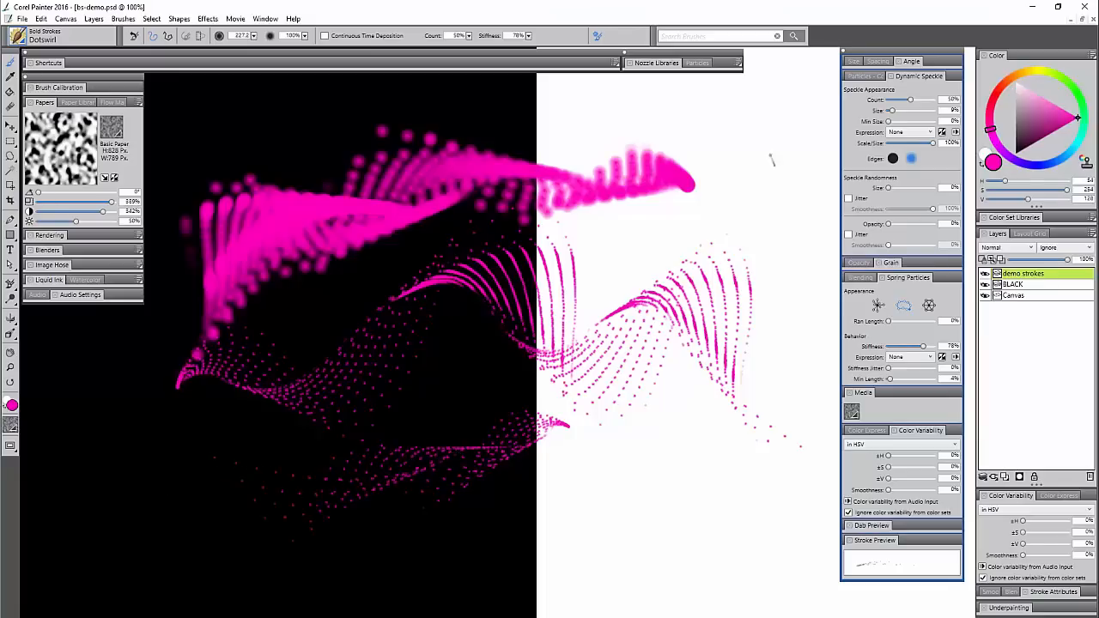
{"action": "mouse_move", "coordinate": [589, 519]}
{"action": "left_mouse_down"}
{"action": "mouse_move", "coordinate": [423, 582]}
{"action": "mouse_move", "coordinate": [292, 554]}
{"action": "left_mouse_up"}
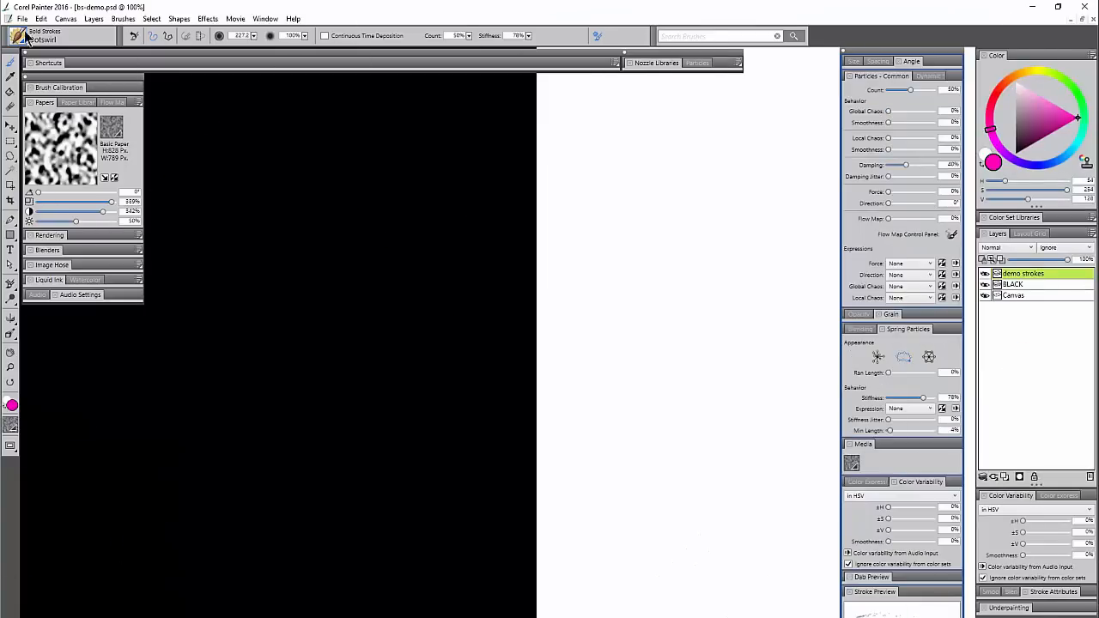
Step: Switch to the Dreamcloud brush in Bold Strokes and paint a magenta cloud on the black half
{"action": "left_click", "coordinate": [26, 36]}
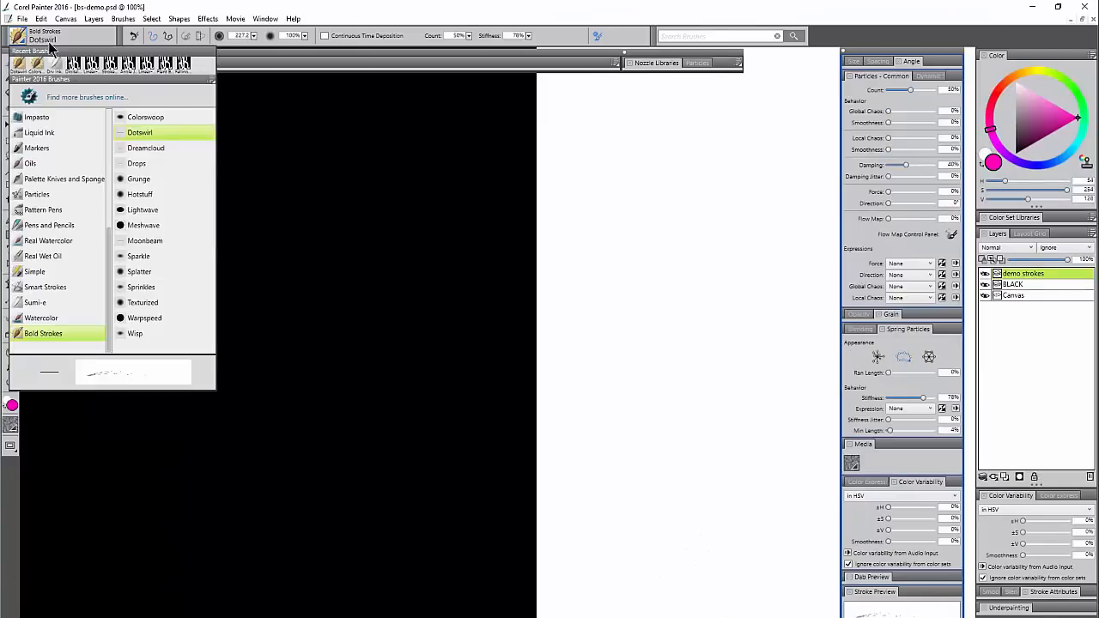
{"action": "left_click", "coordinate": [150, 147]}
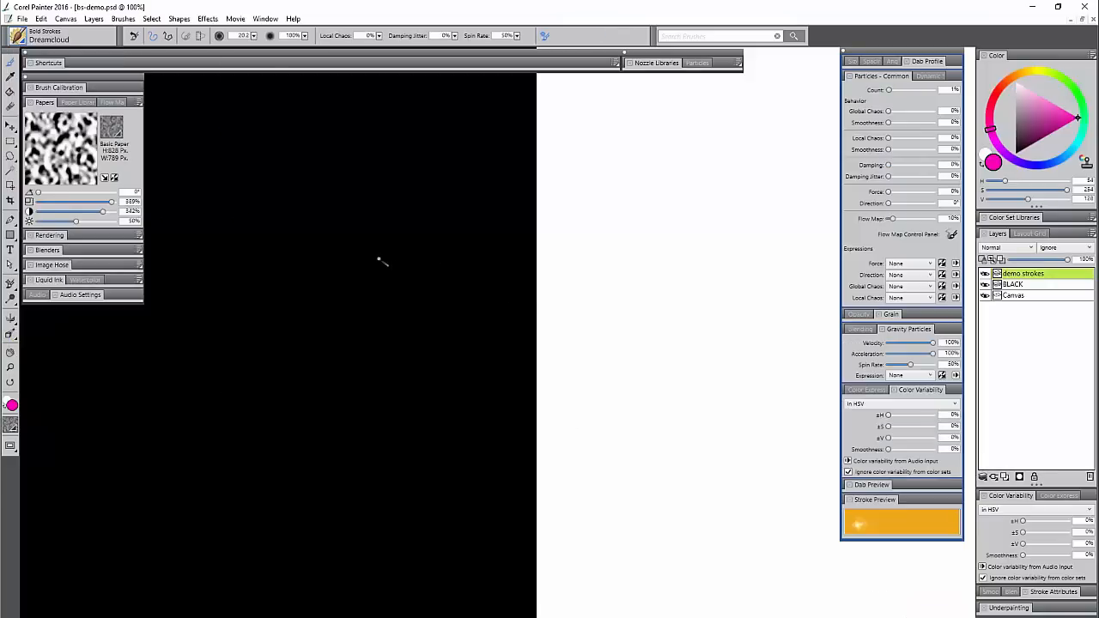
{"action": "mouse_move", "coordinate": [372, 248]}
{"action": "left_mouse_down"}
{"action": "mouse_move", "coordinate": [344, 283]}
{"action": "mouse_move", "coordinate": [373, 252]}
{"action": "mouse_move", "coordinate": [377, 292]}
{"action": "mouse_move", "coordinate": [394, 261]}
{"action": "mouse_move", "coordinate": [412, 300]}
{"action": "mouse_move", "coordinate": [433, 270]}
{"action": "mouse_move", "coordinate": [454, 287]}
{"action": "mouse_move", "coordinate": [335, 303]}
{"action": "mouse_move", "coordinate": [373, 331]}
{"action": "mouse_move", "coordinate": [416, 321]}
{"action": "mouse_move", "coordinate": [387, 283]}
{"action": "mouse_move", "coordinate": [402, 312]}
{"action": "mouse_move", "coordinate": [388, 291]}
{"action": "mouse_move", "coordinate": [356, 309]}
{"action": "mouse_move", "coordinate": [417, 283]}
{"action": "mouse_move", "coordinate": [357, 318]}
{"action": "left_mouse_up"}
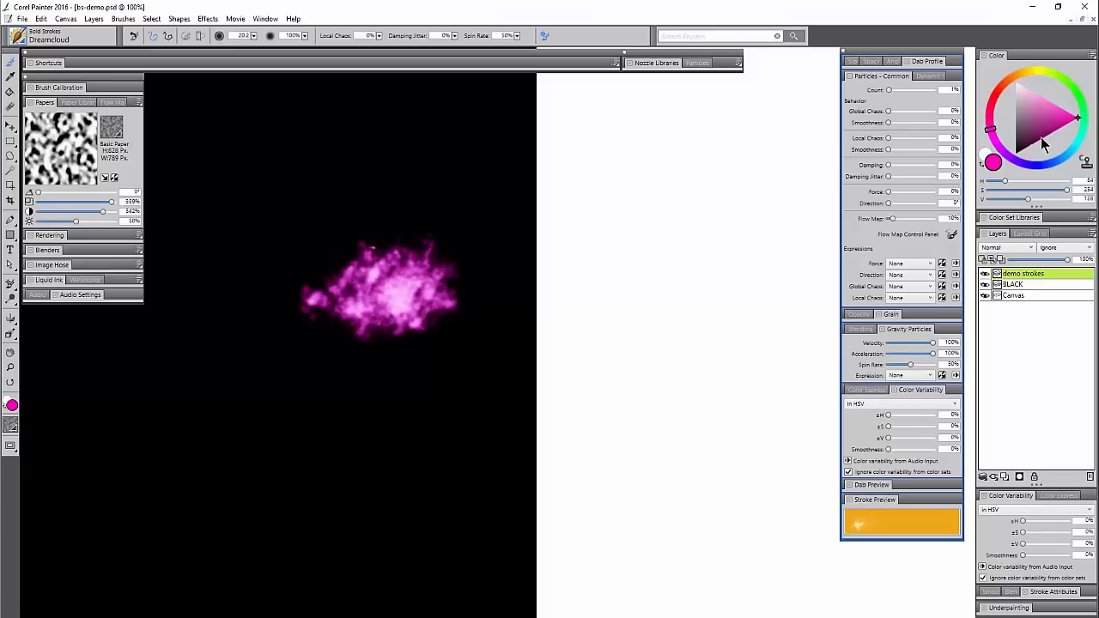
Step: Paint three smaller clouds above the magenta one, using pale pink, very dark magenta and deep magenta
{"action": "left_click_drag", "start_coordinate": [1037, 114], "coordinate": [1036, 102]}
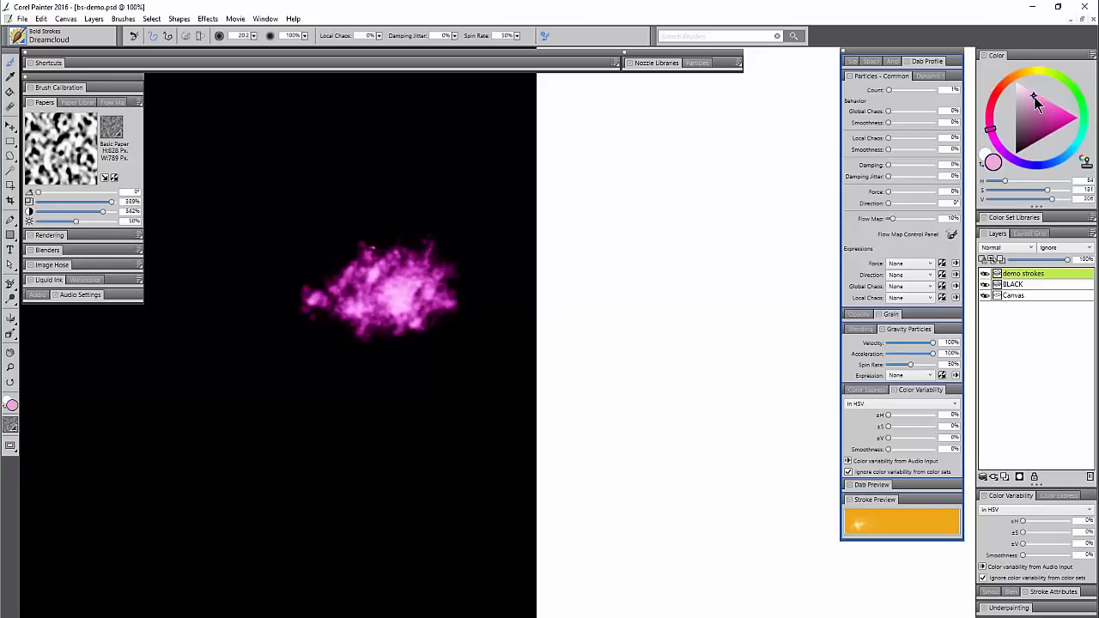
{"action": "mouse_move", "coordinate": [399, 159]}
{"action": "left_mouse_down"}
{"action": "mouse_move", "coordinate": [384, 193]}
{"action": "mouse_move", "coordinate": [429, 169]}
{"action": "mouse_move", "coordinate": [414, 151]}
{"action": "mouse_move", "coordinate": [471, 176]}
{"action": "left_mouse_up"}
{"action": "left_click_drag", "start_coordinate": [1035, 144], "coordinate": [1031, 161]}
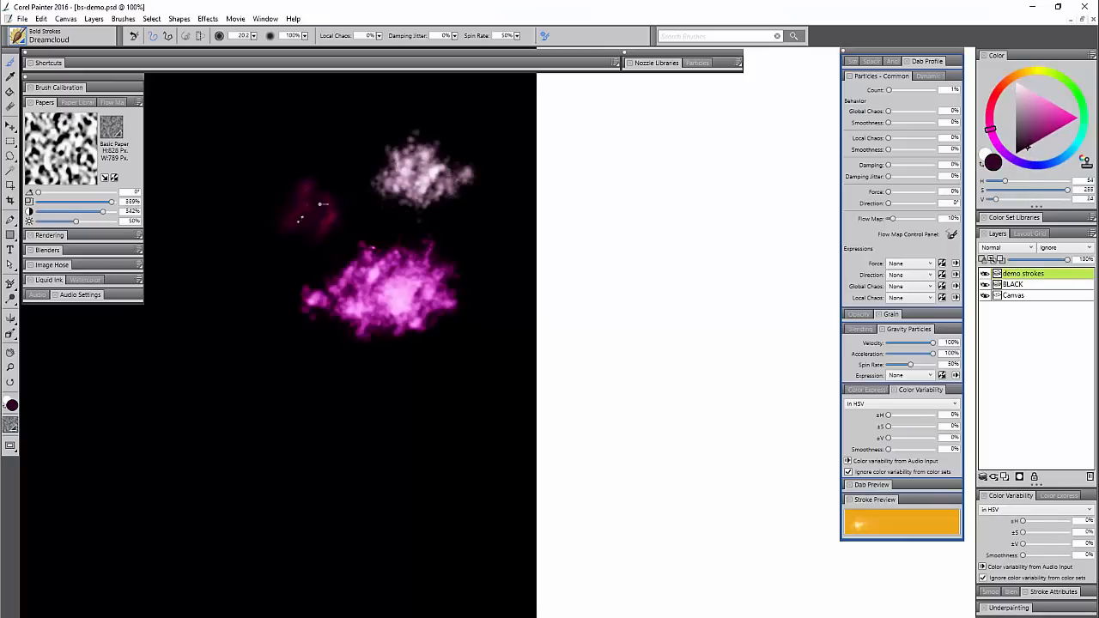
{"action": "left_click_drag", "start_coordinate": [1047, 142], "coordinate": [1054, 145]}
{"action": "mouse_move", "coordinate": [342, 135]}
{"action": "left_mouse_down"}
{"action": "mouse_move", "coordinate": [343, 152]}
{"action": "mouse_move", "coordinate": [382, 120]}
{"action": "left_mouse_up"}
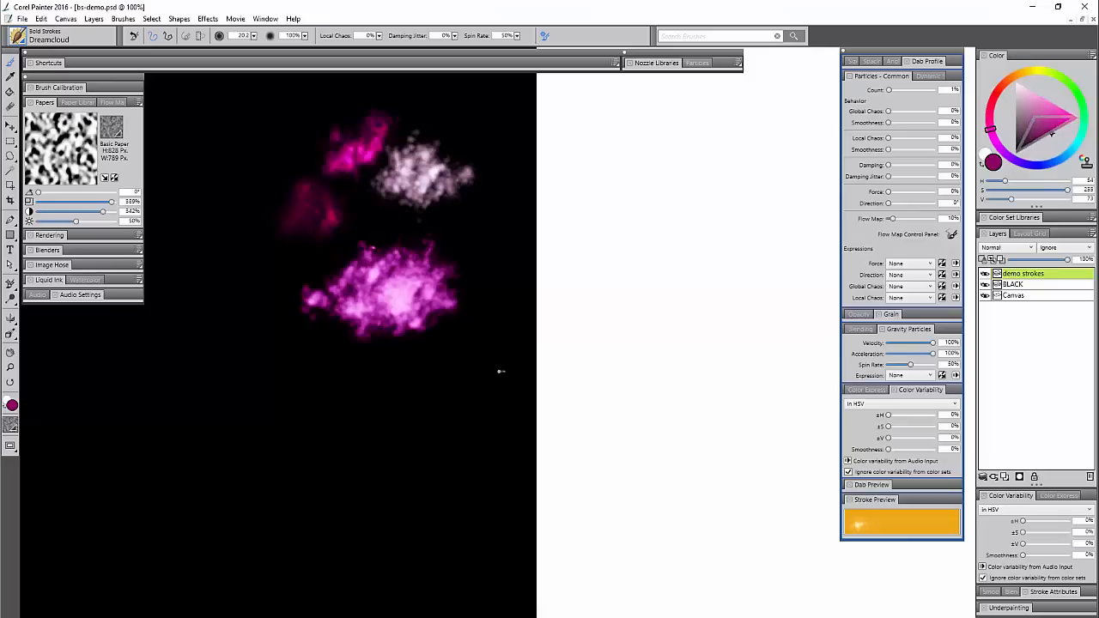
Step: Paint sweeping Dreamcloud strokes across both halves of the canvas and clear the demo strokes layer
{"action": "left_click_drag", "start_coordinate": [347, 289], "coordinate": [367, 351]}
{"action": "mouse_move", "coordinate": [312, 378]}
{"action": "left_mouse_down"}
{"action": "mouse_move", "coordinate": [355, 449]}
{"action": "mouse_move", "coordinate": [437, 363]}
{"action": "mouse_move", "coordinate": [506, 368]}
{"action": "mouse_move", "coordinate": [328, 379]}
{"action": "mouse_move", "coordinate": [223, 404]}
{"action": "mouse_move", "coordinate": [600, 318]}
{"action": "mouse_move", "coordinate": [661, 377]}
{"action": "mouse_move", "coordinate": [512, 244]}
{"action": "mouse_move", "coordinate": [576, 185]}
{"action": "mouse_move", "coordinate": [669, 180]}
{"action": "mouse_move", "coordinate": [635, 223]}
{"action": "mouse_move", "coordinate": [773, 206]}
{"action": "left_mouse_up"}
{"action": "mouse_move", "coordinate": [755, 257]}
{"action": "left_mouse_down"}
{"action": "mouse_move", "coordinate": [454, 262]}
{"action": "mouse_move", "coordinate": [266, 206]}
{"action": "mouse_move", "coordinate": [287, 253]}
{"action": "mouse_move", "coordinate": [322, 275]}
{"action": "left_mouse_up"}
{"action": "mouse_move", "coordinate": [611, 298]}
{"action": "left_mouse_down"}
{"action": "mouse_move", "coordinate": [614, 477]}
{"action": "mouse_move", "coordinate": [653, 507]}
{"action": "mouse_move", "coordinate": [740, 422]}
{"action": "mouse_move", "coordinate": [785, 493]}
{"action": "left_mouse_up"}
{"action": "mouse_move", "coordinate": [279, 155]}
{"action": "left_mouse_down"}
{"action": "mouse_move", "coordinate": [300, 257]}
{"action": "mouse_move", "coordinate": [180, 292]}
{"action": "mouse_move", "coordinate": [378, 172]}
{"action": "mouse_move", "coordinate": [407, 209]}
{"action": "mouse_move", "coordinate": [464, 176]}
{"action": "mouse_move", "coordinate": [483, 147]}
{"action": "mouse_move", "coordinate": [283, 429]}
{"action": "mouse_move", "coordinate": [352, 480]}
{"action": "left_mouse_up"}
{"action": "key", "text": "Delete"}
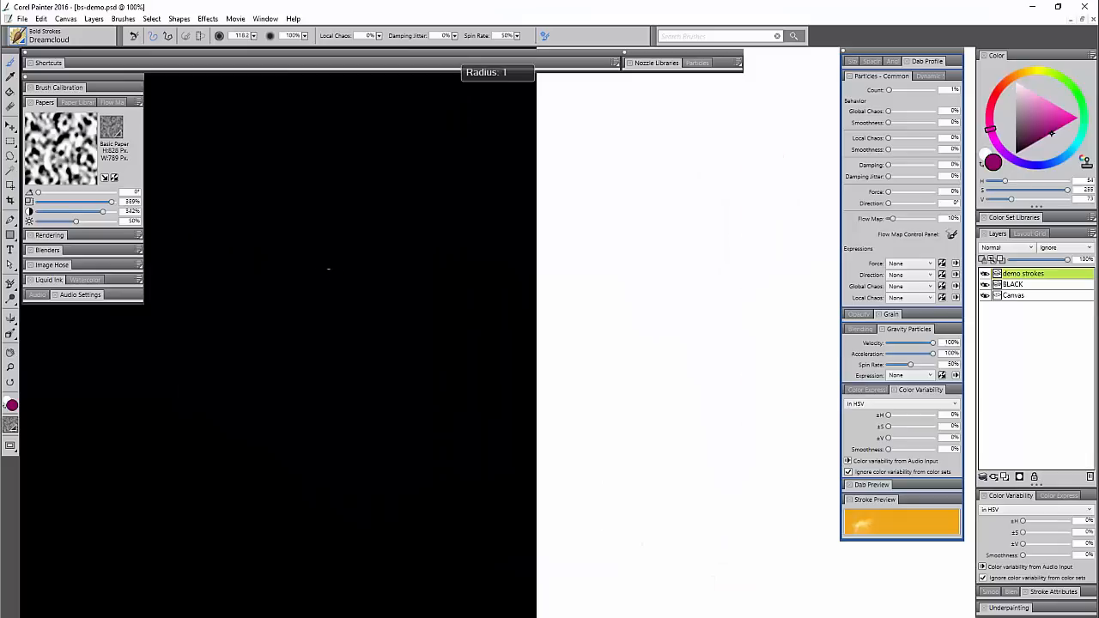
Step: Paint two broad magenta Dreamcloud strokes, and choose white to paint more cloud strokes on the black area
{"action": "mouse_move", "coordinate": [335, 299]}
{"action": "left_mouse_down"}
{"action": "mouse_move", "coordinate": [288, 321]}
{"action": "mouse_move", "coordinate": [345, 324]}
{"action": "mouse_move", "coordinate": [306, 307]}
{"action": "mouse_move", "coordinate": [227, 335]}
{"action": "mouse_move", "coordinate": [271, 294]}
{"action": "mouse_move", "coordinate": [236, 296]}
{"action": "mouse_move", "coordinate": [204, 319]}
{"action": "mouse_move", "coordinate": [287, 292]}
{"action": "mouse_move", "coordinate": [256, 280]}
{"action": "mouse_move", "coordinate": [255, 295]}
{"action": "mouse_move", "coordinate": [291, 280]}
{"action": "mouse_move", "coordinate": [295, 244]}
{"action": "mouse_move", "coordinate": [299, 294]}
{"action": "mouse_move", "coordinate": [338, 268]}
{"action": "mouse_move", "coordinate": [308, 240]}
{"action": "mouse_move", "coordinate": [358, 331]}
{"action": "mouse_move", "coordinate": [378, 303]}
{"action": "mouse_move", "coordinate": [370, 318]}
{"action": "mouse_move", "coordinate": [422, 330]}
{"action": "mouse_move", "coordinate": [418, 315]}
{"action": "mouse_move", "coordinate": [363, 286]}
{"action": "mouse_move", "coordinate": [396, 297]}
{"action": "mouse_move", "coordinate": [361, 305]}
{"action": "mouse_move", "coordinate": [334, 330]}
{"action": "mouse_move", "coordinate": [206, 323]}
{"action": "mouse_move", "coordinate": [175, 337]}
{"action": "mouse_move", "coordinate": [304, 310]}
{"action": "left_mouse_up"}
{"action": "mouse_move", "coordinate": [490, 181]}
{"action": "left_mouse_down"}
{"action": "mouse_move", "coordinate": [506, 206]}
{"action": "mouse_move", "coordinate": [492, 179]}
{"action": "mouse_move", "coordinate": [437, 175]}
{"action": "mouse_move", "coordinate": [520, 183]}
{"action": "mouse_move", "coordinate": [458, 182]}
{"action": "mouse_move", "coordinate": [375, 203]}
{"action": "mouse_move", "coordinate": [376, 190]}
{"action": "mouse_move", "coordinate": [464, 180]}
{"action": "mouse_move", "coordinate": [392, 187]}
{"action": "mouse_move", "coordinate": [359, 170]}
{"action": "mouse_move", "coordinate": [320, 176]}
{"action": "left_mouse_up"}
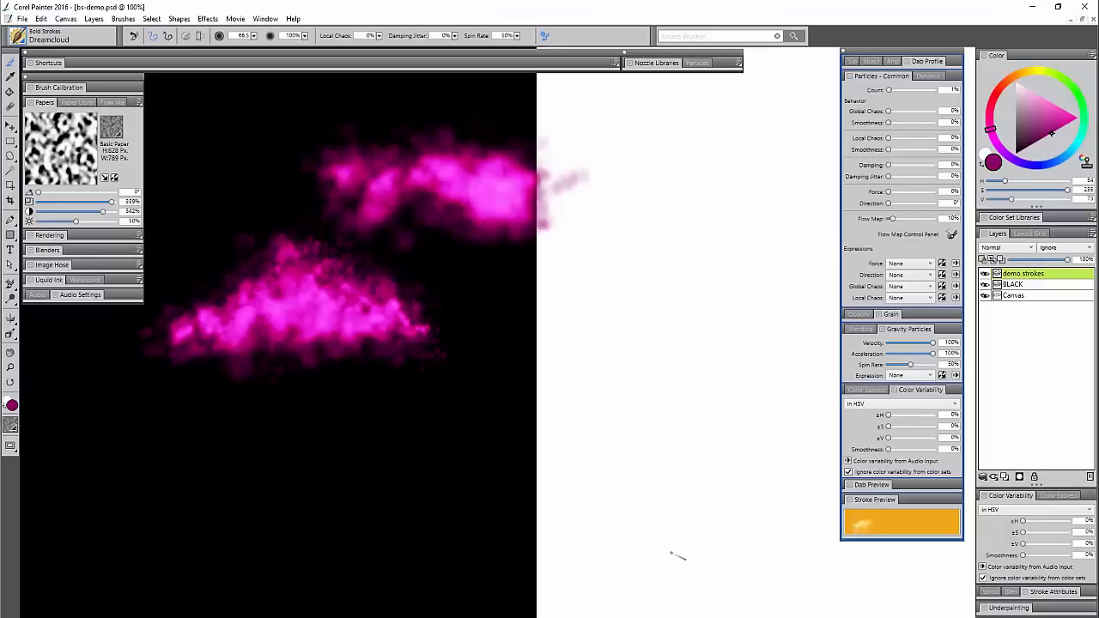
{"action": "left_click_drag", "start_coordinate": [1049, 125], "coordinate": [996, 52]}
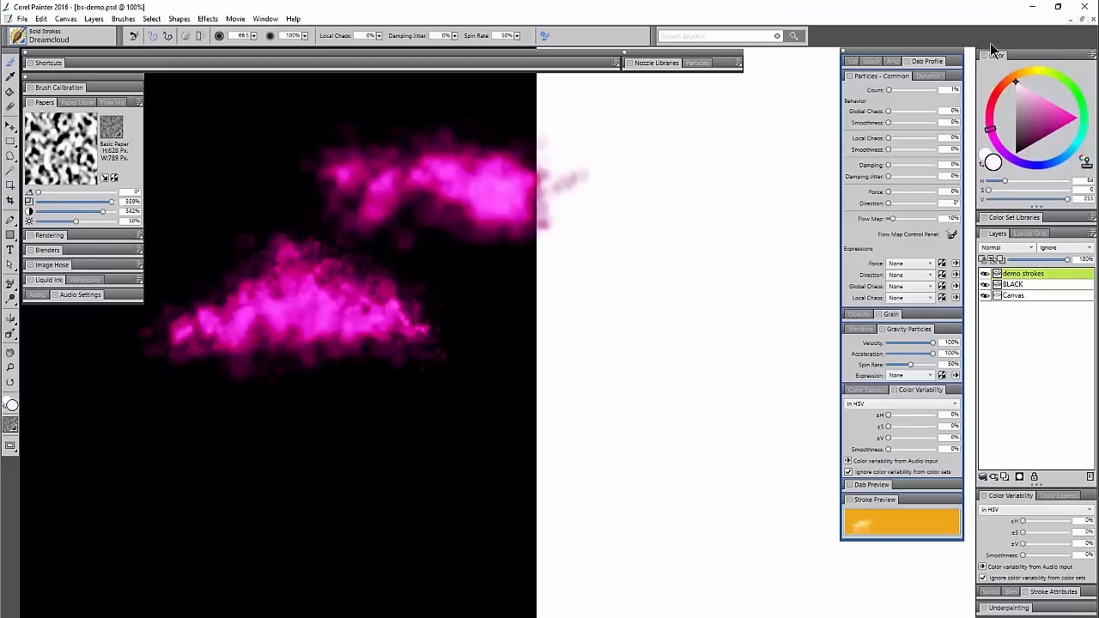
{"action": "mouse_move", "coordinate": [403, 440]}
{"action": "left_mouse_down"}
{"action": "mouse_move", "coordinate": [388, 464]}
{"action": "mouse_move", "coordinate": [416, 479]}
{"action": "left_mouse_up"}
{"action": "mouse_move", "coordinate": [378, 468]}
{"action": "left_mouse_down"}
{"action": "mouse_move", "coordinate": [428, 454]}
{"action": "mouse_move", "coordinate": [399, 437]}
{"action": "mouse_move", "coordinate": [459, 470]}
{"action": "mouse_move", "coordinate": [448, 491]}
{"action": "mouse_move", "coordinate": [465, 479]}
{"action": "mouse_move", "coordinate": [466, 489]}
{"action": "mouse_move", "coordinate": [343, 481]}
{"action": "left_mouse_up"}
{"action": "mouse_move", "coordinate": [280, 131]}
{"action": "left_mouse_down"}
{"action": "mouse_move", "coordinate": [179, 232]}
{"action": "mouse_move", "coordinate": [196, 311]}
{"action": "mouse_move", "coordinate": [190, 378]}
{"action": "mouse_move", "coordinate": [227, 399]}
{"action": "mouse_move", "coordinate": [300, 386]}
{"action": "mouse_move", "coordinate": [449, 302]}
{"action": "mouse_move", "coordinate": [571, 326]}
{"action": "mouse_move", "coordinate": [426, 254]}
{"action": "left_mouse_up"}
{"action": "mouse_move", "coordinate": [196, 164]}
{"action": "left_mouse_down"}
{"action": "mouse_move", "coordinate": [249, 202]}
{"action": "mouse_move", "coordinate": [284, 258]}
{"action": "left_mouse_up"}
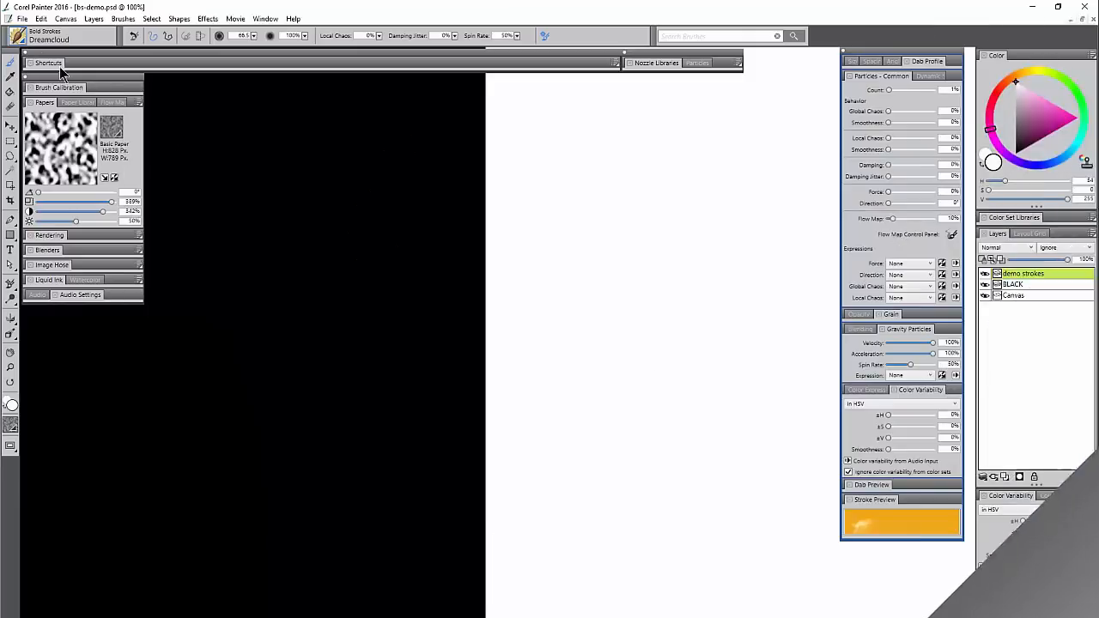
Step: Switch to the Drops brush in Bold Strokes, paint a scattered cluster across both halves and clear the layer
{"action": "left_click", "coordinate": [17, 38]}
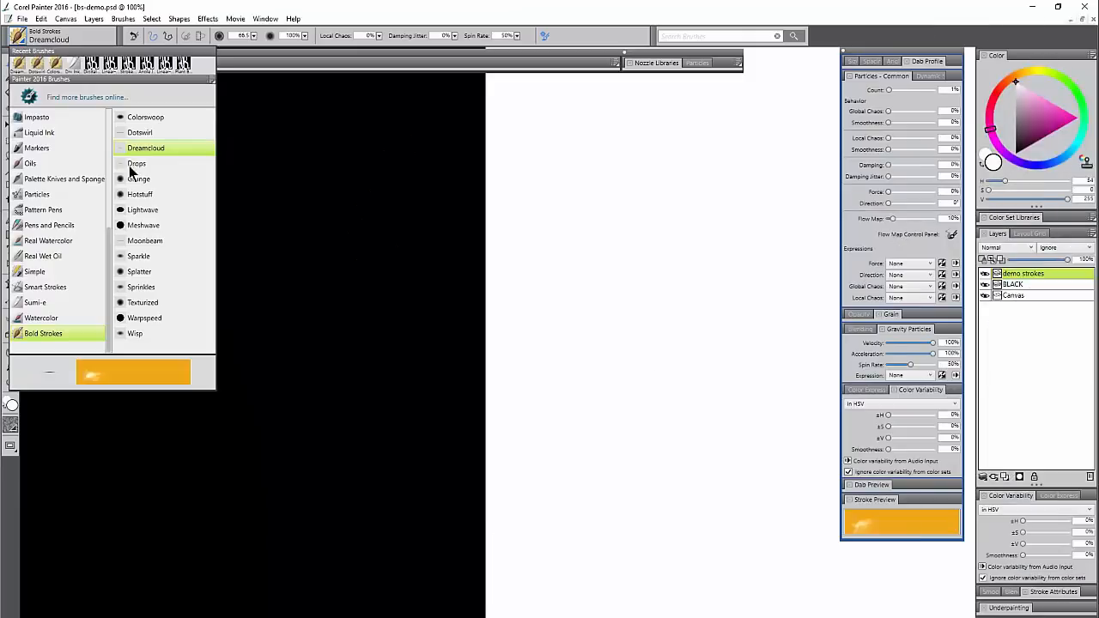
{"action": "left_click", "coordinate": [137, 163]}
{"action": "mouse_move", "coordinate": [335, 265]}
{"action": "left_mouse_down"}
{"action": "mouse_move", "coordinate": [409, 363]}
{"action": "mouse_move", "coordinate": [332, 385]}
{"action": "mouse_move", "coordinate": [464, 268]}
{"action": "mouse_move", "coordinate": [338, 432]}
{"action": "mouse_move", "coordinate": [428, 437]}
{"action": "mouse_move", "coordinate": [493, 313]}
{"action": "mouse_move", "coordinate": [564, 273]}
{"action": "mouse_move", "coordinate": [534, 393]}
{"action": "mouse_move", "coordinate": [593, 403]}
{"action": "mouse_move", "coordinate": [609, 283]}
{"action": "mouse_move", "coordinate": [624, 370]}
{"action": "left_mouse_up"}
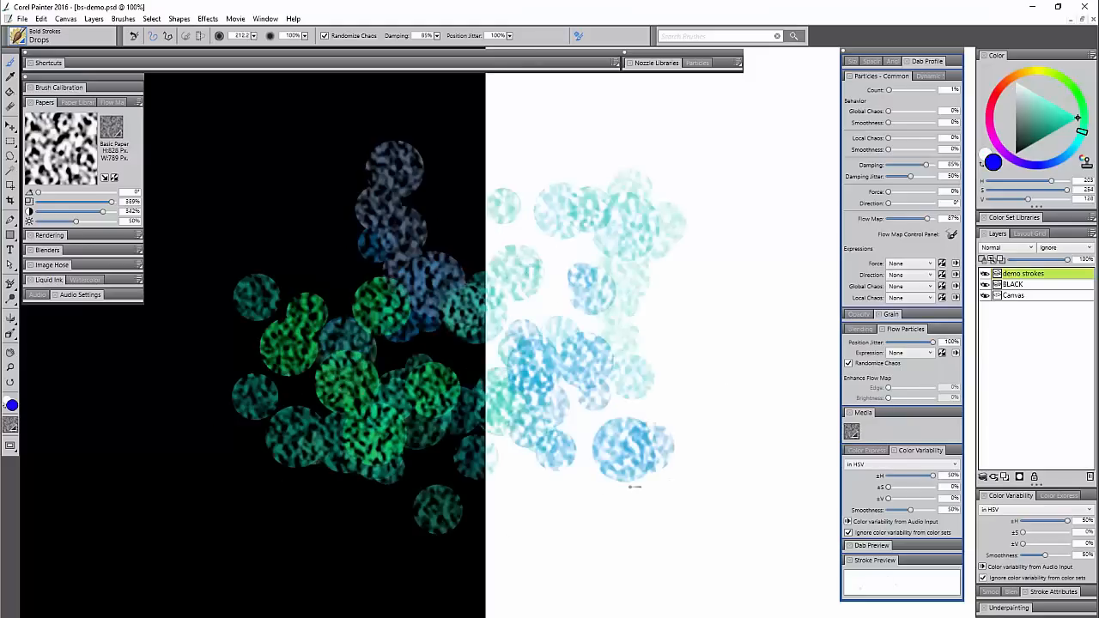
{"action": "key", "text": "BackSpace"}
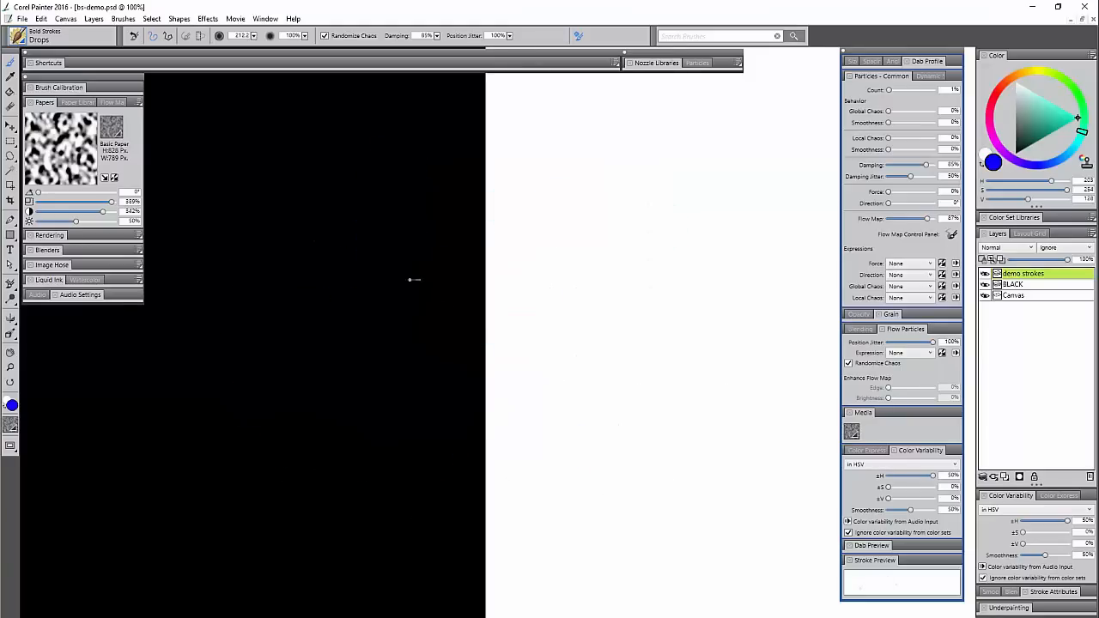
Step: Place individual drops one at a time around the black half and clear the layer
{"action": "left_click", "coordinate": [357, 258]}
{"action": "left_click", "coordinate": [291, 317]}
{"action": "left_click", "coordinate": [373, 329]}
{"action": "left_click", "coordinate": [422, 284]}
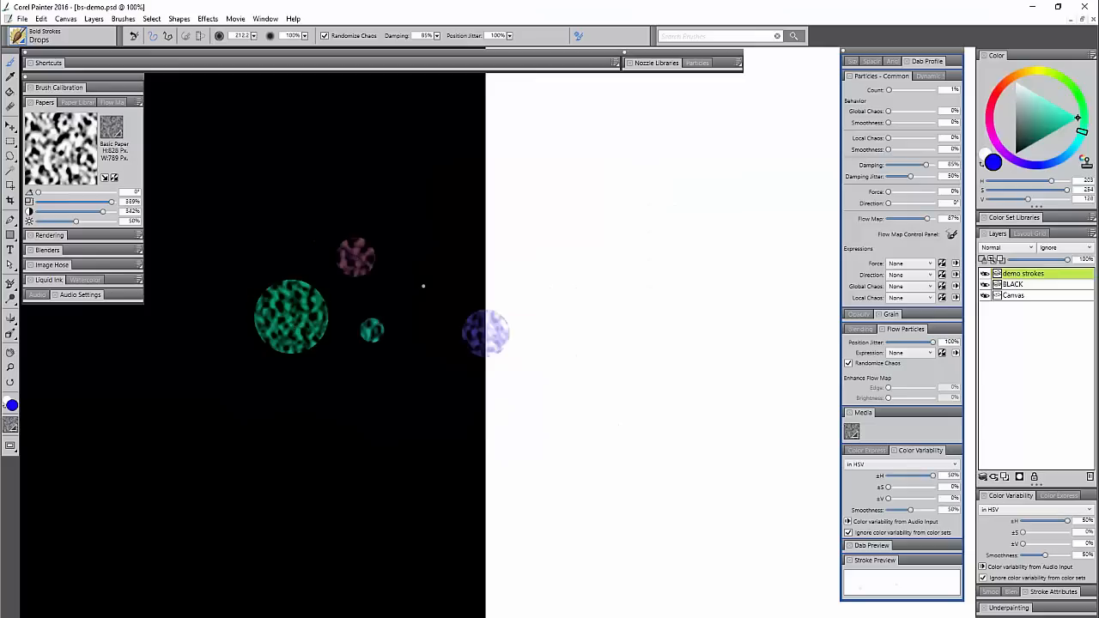
{"action": "left_click", "coordinate": [424, 211]}
{"action": "left_click", "coordinate": [370, 187]}
{"action": "left_click", "coordinate": [424, 150]}
{"action": "left_click", "coordinate": [321, 163]}
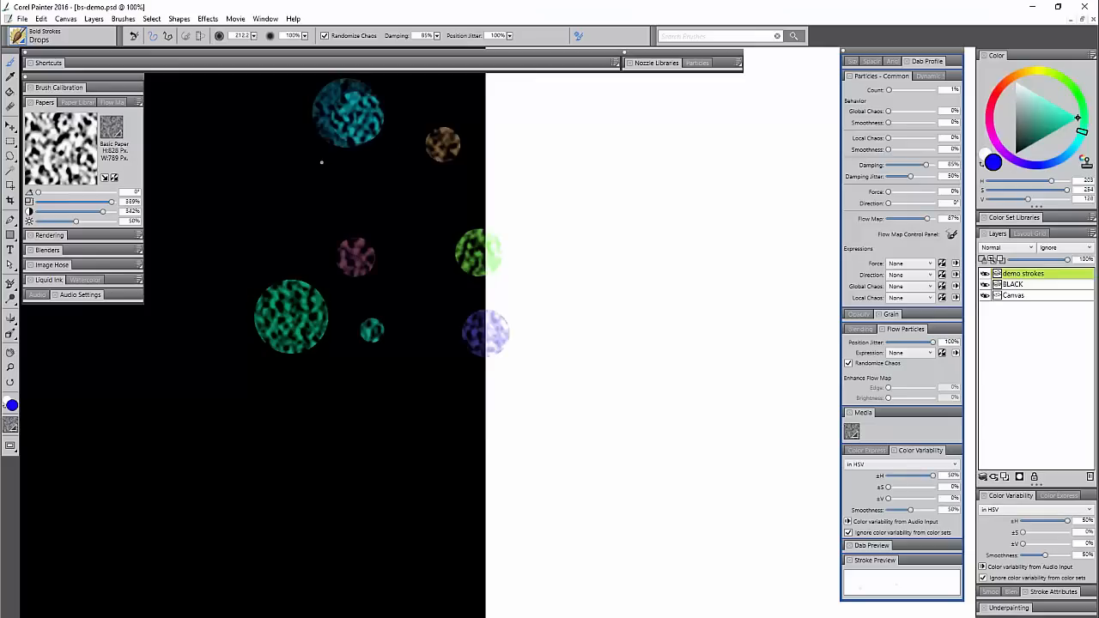
{"action": "left_click", "coordinate": [294, 199]}
{"action": "left_click", "coordinate": [275, 262]}
{"action": "key", "text": "ctrl+a"}
{"action": "key", "text": "Delete"}
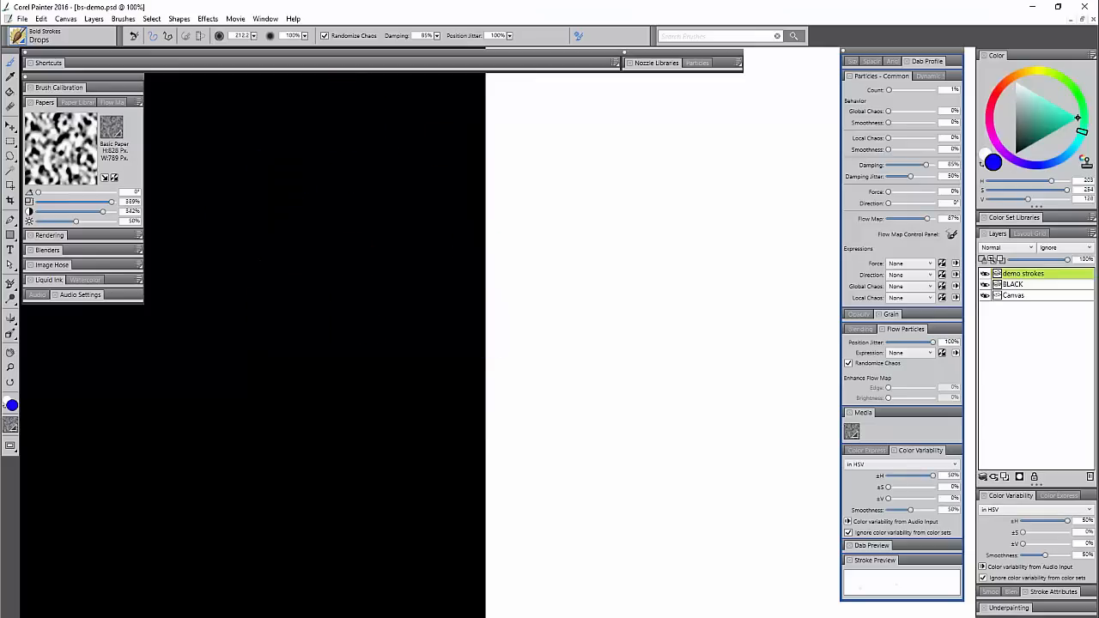
Step: Paint one continuous Drops stroke near the middle of the black half and clear the layer
{"action": "mouse_move", "coordinate": [352, 260]}
{"action": "left_mouse_down"}
{"action": "mouse_move", "coordinate": [374, 297]}
{"action": "mouse_move", "coordinate": [410, 319]}
{"action": "left_mouse_up"}
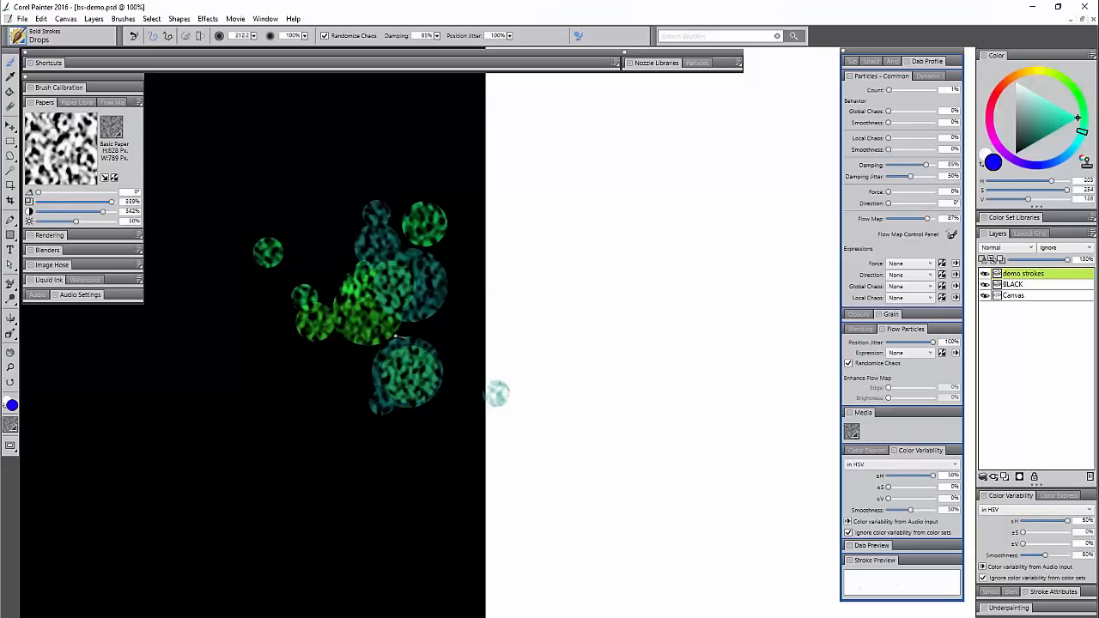
{"action": "key", "text": "ctrl+a"}
{"action": "key", "text": "Delete"}
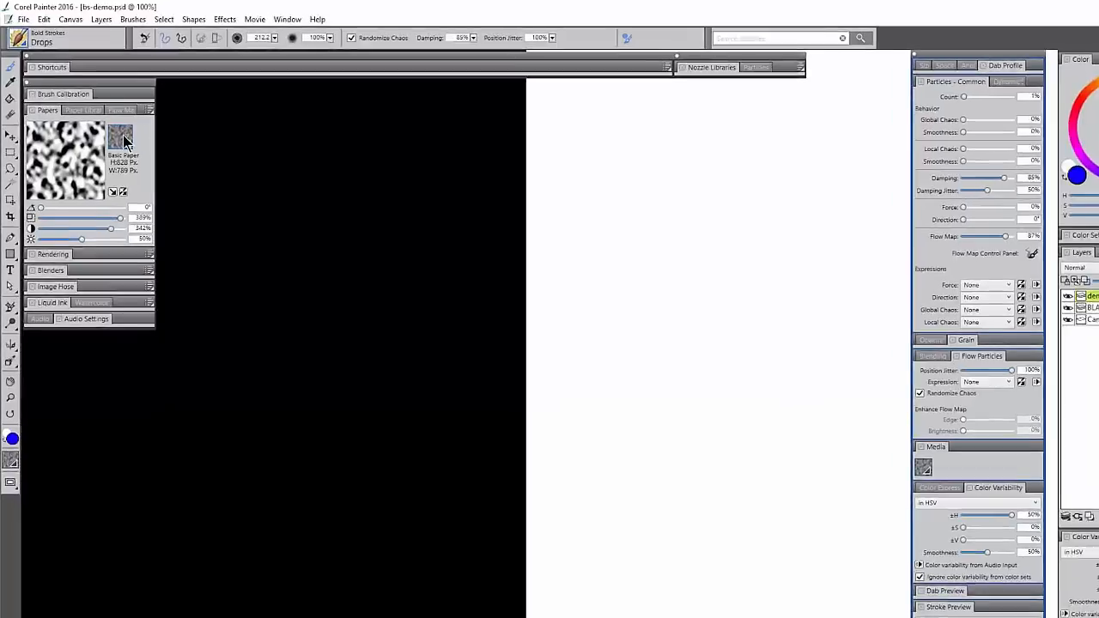
Step: Choose the marbled paper texture, paint several Drops strokes on the black half and clear the layer
{"action": "left_click", "coordinate": [112, 129]}
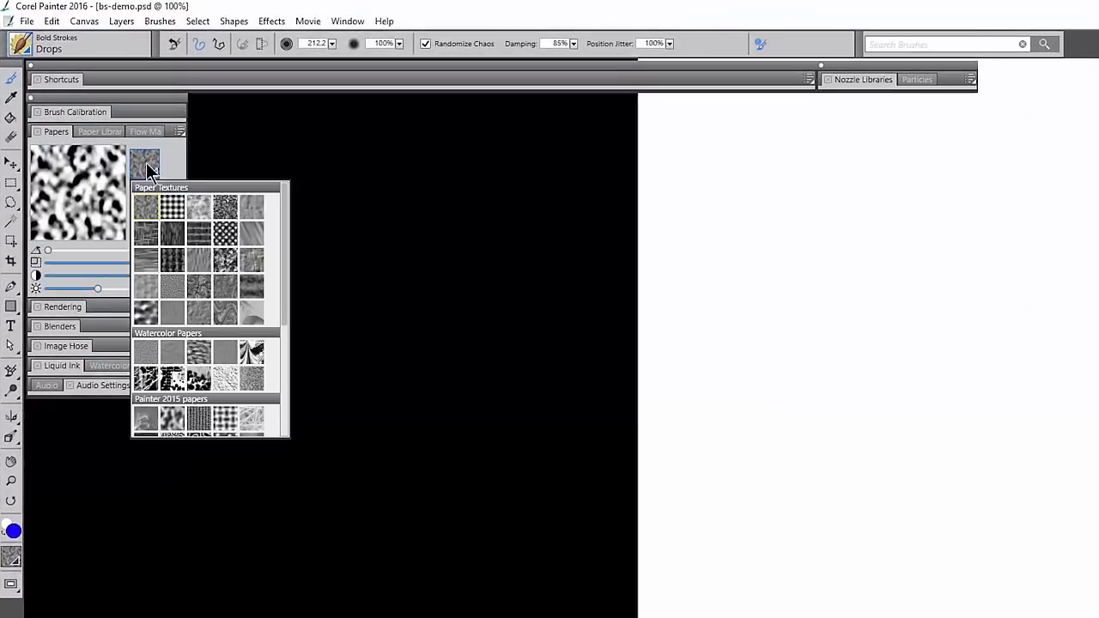
{"action": "left_click", "coordinate": [226, 315]}
{"action": "left_click_drag", "start_coordinate": [305, 339], "coordinate": [392, 374]}
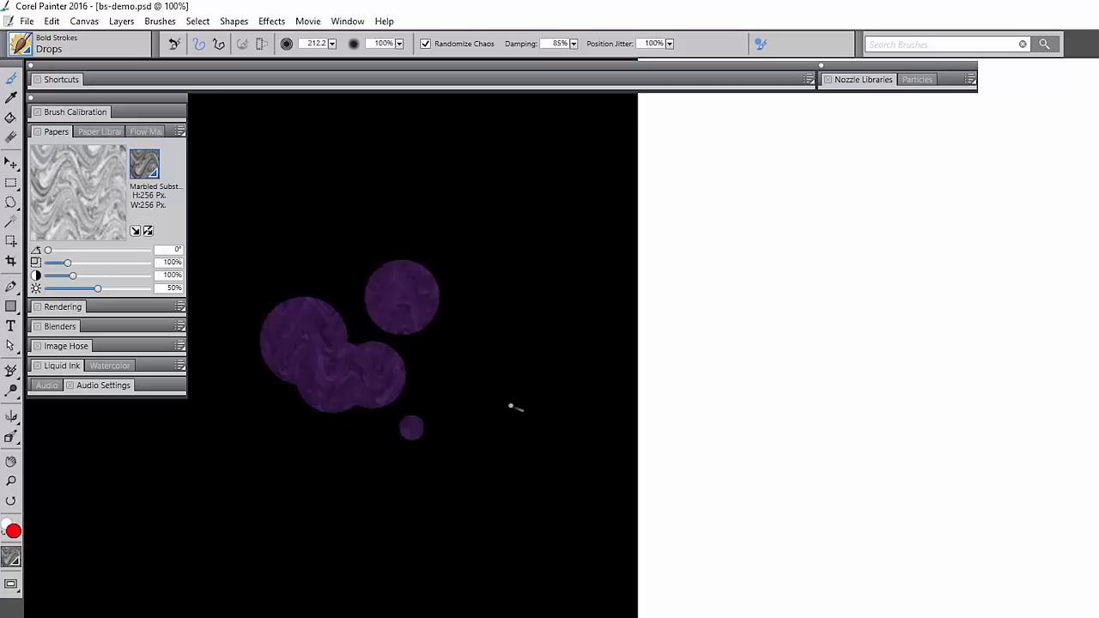
{"action": "mouse_move", "coordinate": [530, 388]}
{"action": "left_mouse_down"}
{"action": "mouse_move", "coordinate": [539, 502]}
{"action": "mouse_move", "coordinate": [526, 556]}
{"action": "mouse_move", "coordinate": [354, 555]}
{"action": "left_mouse_up"}
{"action": "key", "text": "Delete"}
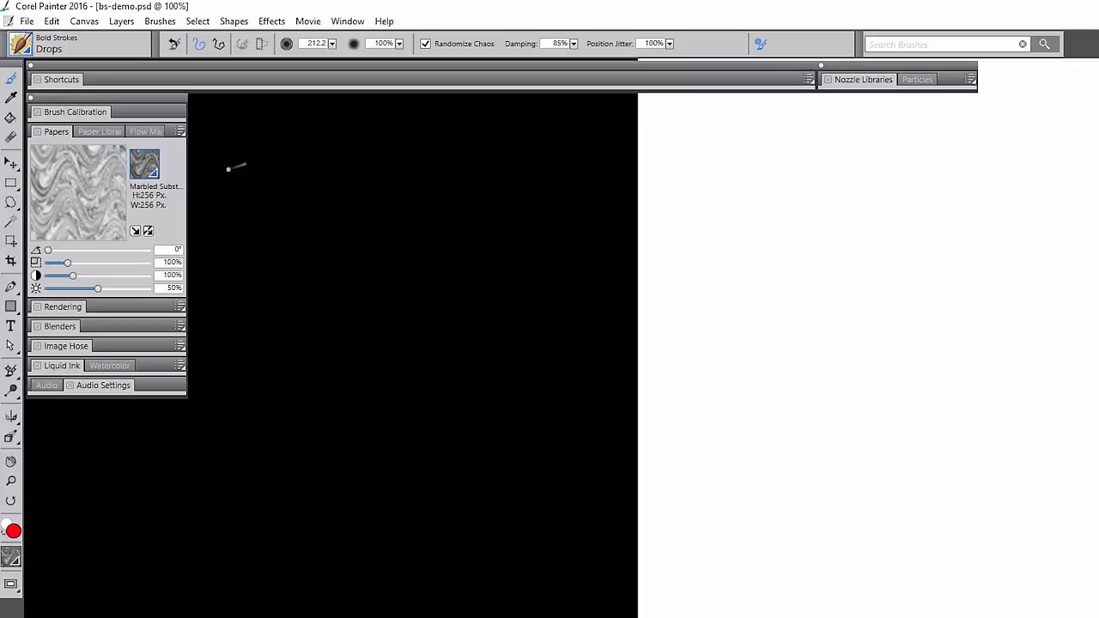
Step: Switch the paper to Small Dots, try a Drops stroke, reduce the paper scale to 42% and clear the layer
{"action": "left_click", "coordinate": [144, 163]}
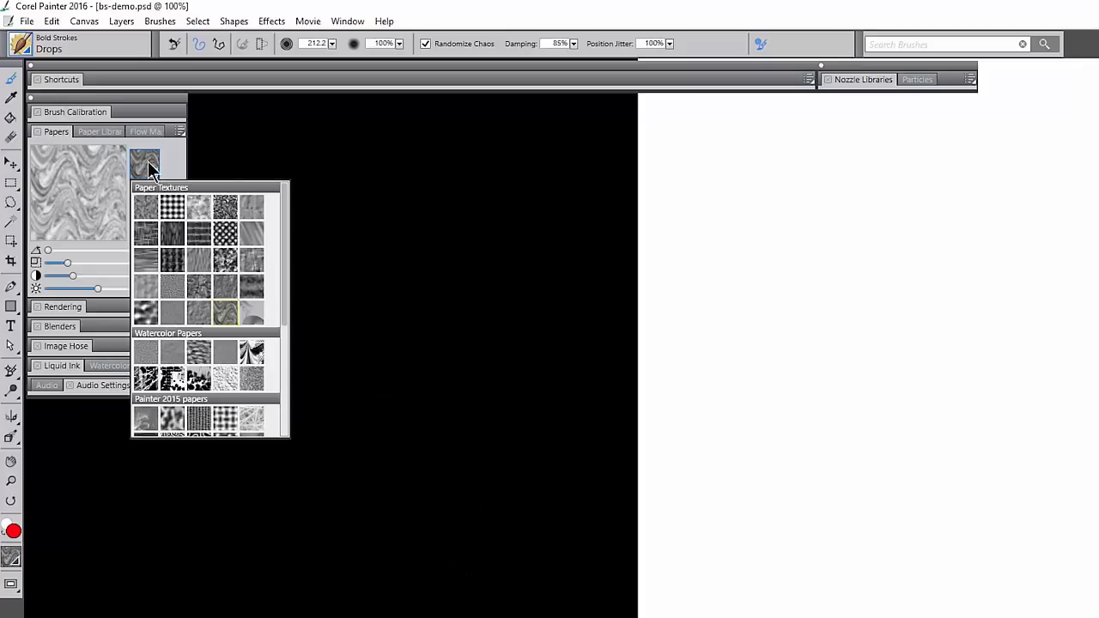
{"action": "left_click", "coordinate": [177, 211]}
{"action": "mouse_move", "coordinate": [309, 335]}
{"action": "left_mouse_down"}
{"action": "mouse_move", "coordinate": [356, 361]}
{"action": "mouse_move", "coordinate": [465, 353]}
{"action": "left_mouse_up"}
{"action": "left_click_drag", "start_coordinate": [97, 262], "coordinate": [51, 262]}
{"action": "key", "text": "Delete"}
Step: Paint dotted drops across both halves, and test another stroke with hue variability lowered to 7%
{"action": "mouse_move", "coordinate": [347, 381]}
{"action": "left_mouse_down"}
{"action": "mouse_move", "coordinate": [337, 422]}
{"action": "mouse_move", "coordinate": [435, 369]}
{"action": "mouse_move", "coordinate": [510, 417]}
{"action": "mouse_move", "coordinate": [267, 563]}
{"action": "mouse_move", "coordinate": [314, 287]}
{"action": "mouse_move", "coordinate": [495, 327]}
{"action": "left_mouse_up"}
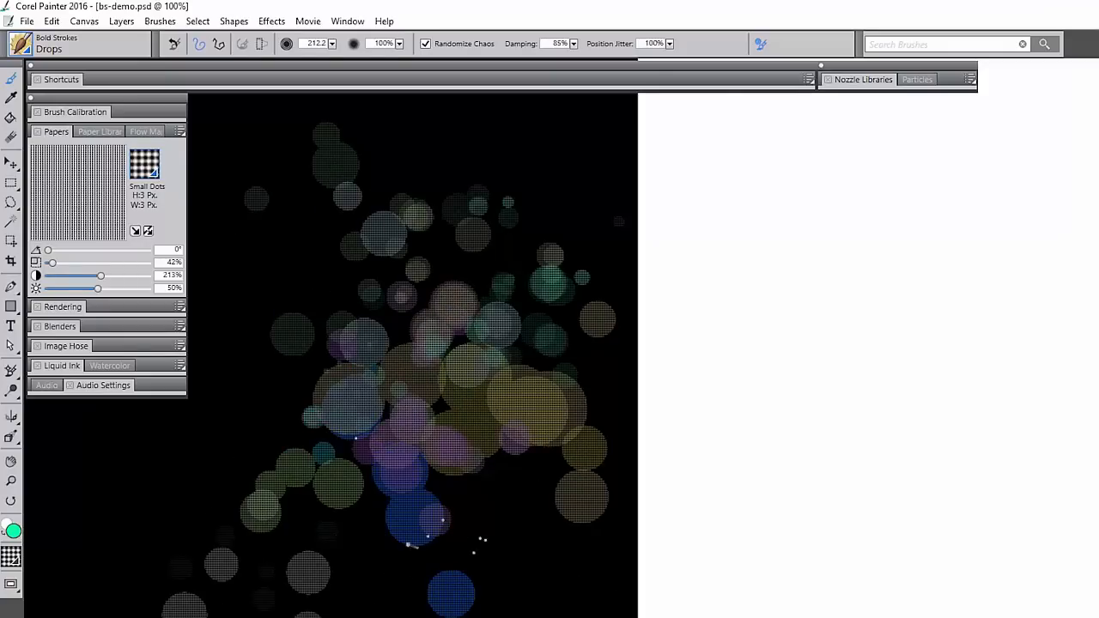
{"action": "left_click_drag", "start_coordinate": [530, 567], "coordinate": [592, 604]}
{"action": "left_click_drag", "start_coordinate": [742, 612], "coordinate": [687, 569]}
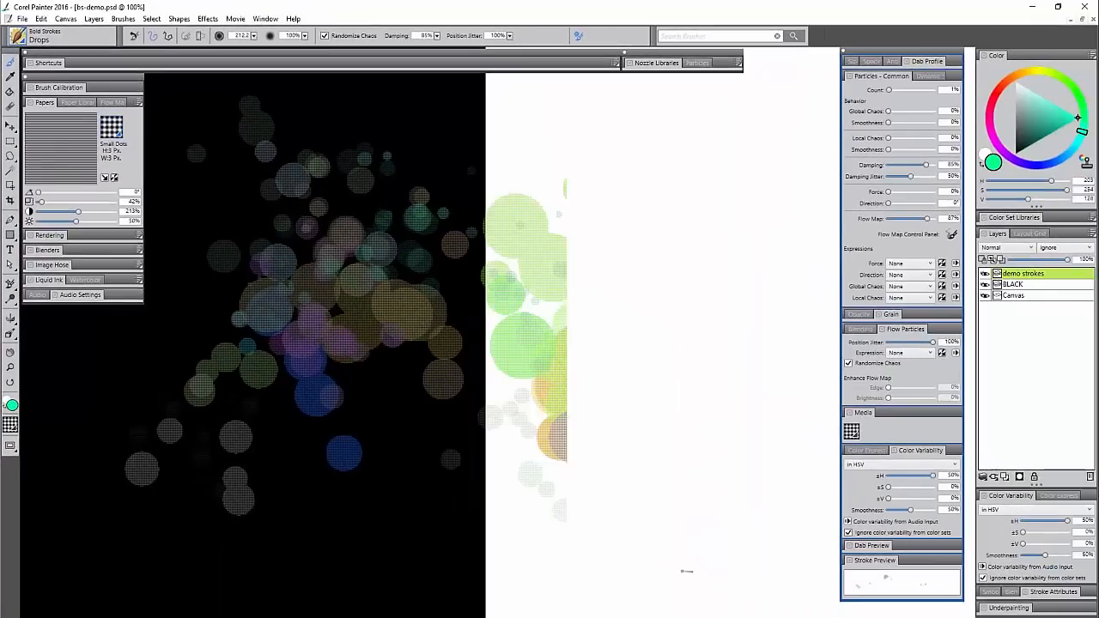
{"action": "left_click", "coordinate": [895, 476]}
{"action": "mouse_move", "coordinate": [383, 430]}
{"action": "left_mouse_down"}
{"action": "mouse_move", "coordinate": [412, 456]}
{"action": "mouse_move", "coordinate": [437, 386]}
{"action": "mouse_move", "coordinate": [541, 400]}
{"action": "mouse_move", "coordinate": [447, 318]}
{"action": "mouse_move", "coordinate": [429, 283]}
{"action": "left_mouse_up"}
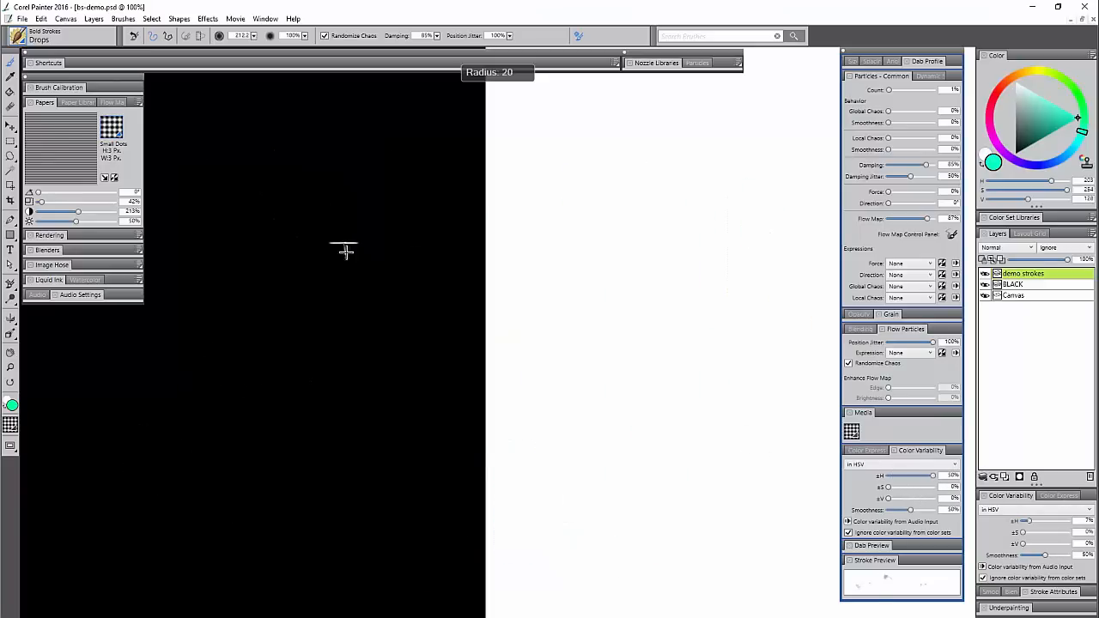
Step: Paint Drops strokes over the black half, first at brush size 20.2 and again at 136.5
{"action": "mouse_move", "coordinate": [327, 268]}
{"action": "left_mouse_down"}
{"action": "mouse_move", "coordinate": [300, 294]}
{"action": "mouse_move", "coordinate": [327, 281]}
{"action": "mouse_move", "coordinate": [334, 326]}
{"action": "mouse_move", "coordinate": [332, 298]}
{"action": "mouse_move", "coordinate": [352, 282]}
{"action": "mouse_move", "coordinate": [352, 324]}
{"action": "mouse_move", "coordinate": [380, 304]}
{"action": "mouse_move", "coordinate": [370, 266]}
{"action": "mouse_move", "coordinate": [383, 320]}
{"action": "mouse_move", "coordinate": [409, 299]}
{"action": "mouse_move", "coordinate": [407, 253]}
{"action": "mouse_move", "coordinate": [428, 279]}
{"action": "mouse_move", "coordinate": [367, 362]}
{"action": "mouse_move", "coordinate": [387, 369]}
{"action": "mouse_move", "coordinate": [438, 342]}
{"action": "mouse_move", "coordinate": [367, 396]}
{"action": "mouse_move", "coordinate": [405, 396]}
{"action": "left_mouse_up"}
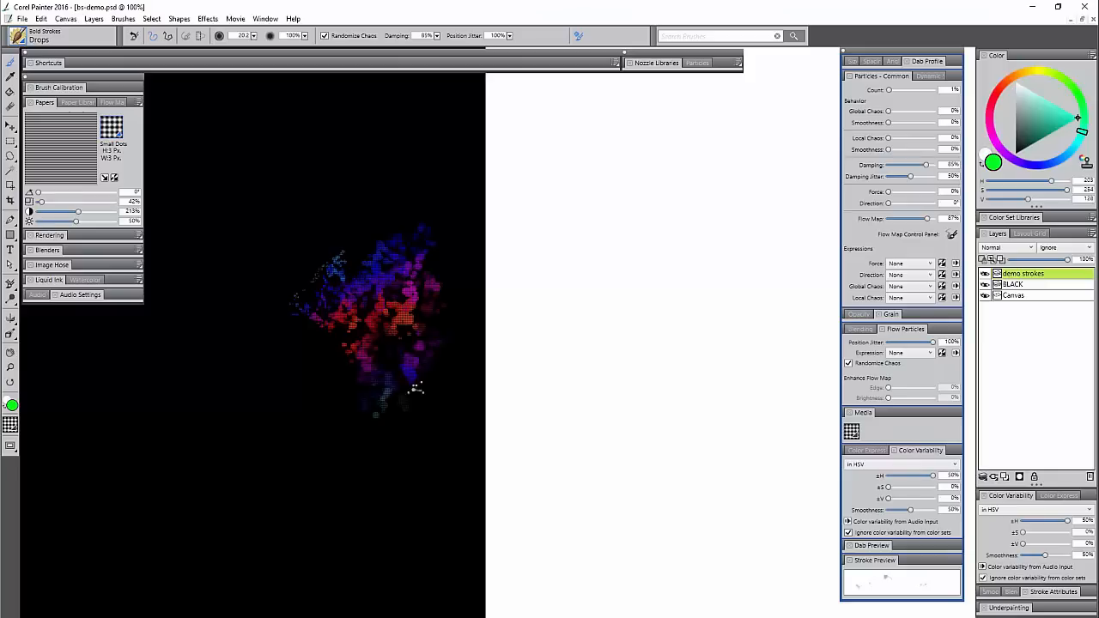
{"action": "left_click_drag", "start_coordinate": [324, 215], "coordinate": [361, 287]}
{"action": "mouse_move", "coordinate": [292, 191]}
{"action": "left_mouse_down"}
{"action": "mouse_move", "coordinate": [292, 205]}
{"action": "mouse_move", "coordinate": [262, 225]}
{"action": "mouse_move", "coordinate": [234, 409]}
{"action": "mouse_move", "coordinate": [360, 480]}
{"action": "mouse_move", "coordinate": [404, 455]}
{"action": "left_mouse_up"}
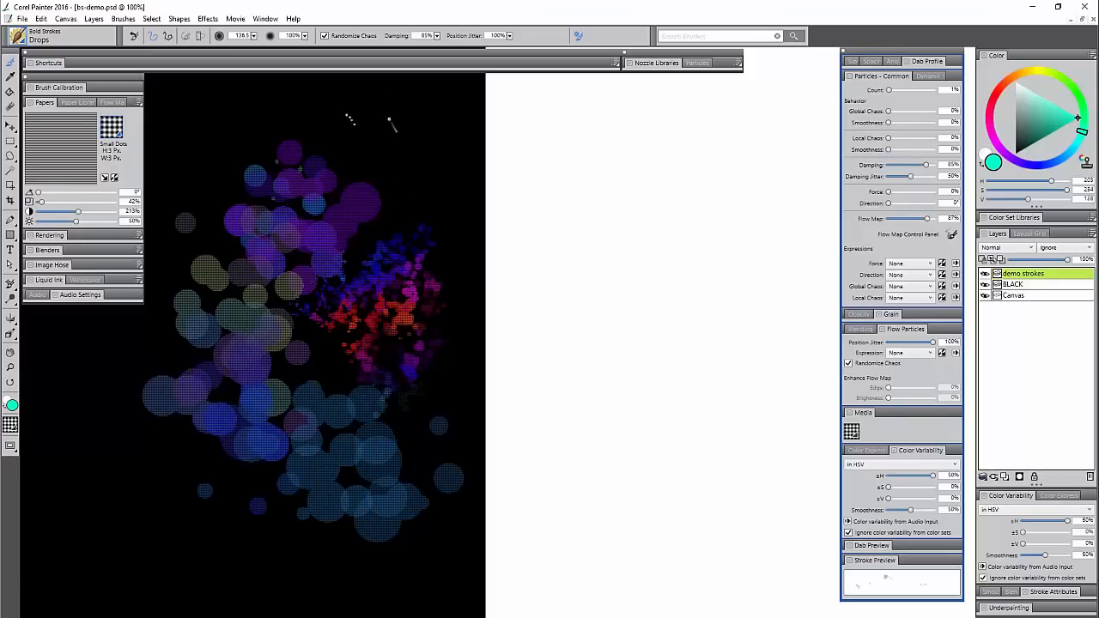
{"action": "mouse_move", "coordinate": [402, 139]}
{"action": "left_mouse_down"}
{"action": "mouse_move", "coordinate": [438, 135]}
{"action": "mouse_move", "coordinate": [408, 188]}
{"action": "mouse_move", "coordinate": [454, 174]}
{"action": "mouse_move", "coordinate": [424, 221]}
{"action": "mouse_move", "coordinate": [454, 272]}
{"action": "mouse_move", "coordinate": [400, 334]}
{"action": "mouse_move", "coordinate": [406, 354]}
{"action": "mouse_move", "coordinate": [389, 378]}
{"action": "mouse_move", "coordinate": [326, 425]}
{"action": "left_mouse_up"}
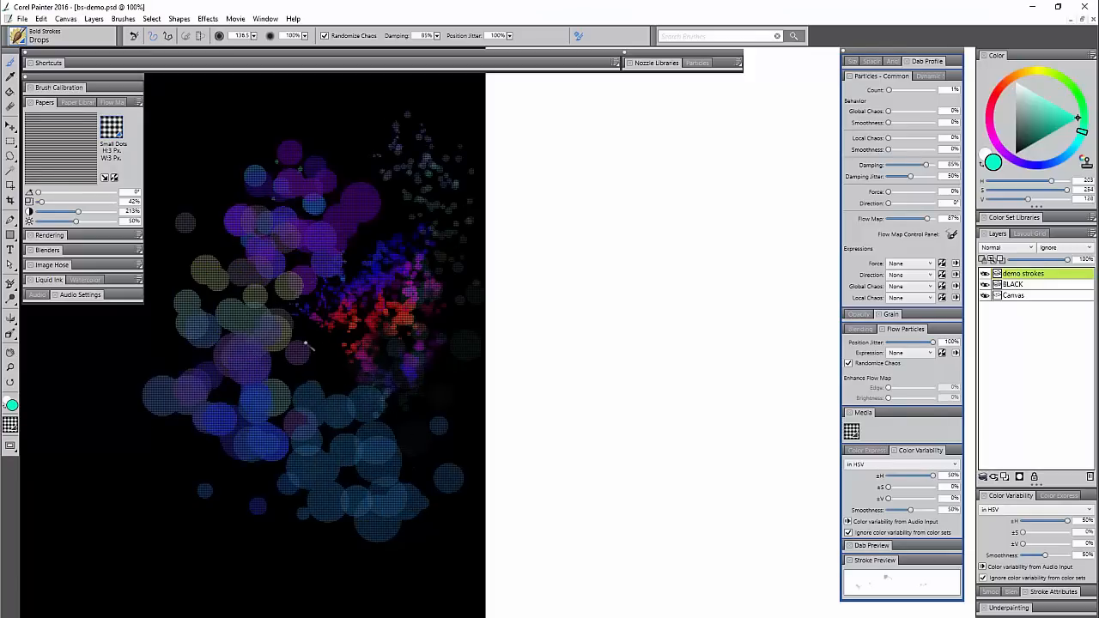
{"action": "mouse_move", "coordinate": [227, 111]}
{"action": "left_mouse_down"}
{"action": "mouse_move", "coordinate": [208, 180]}
{"action": "mouse_move", "coordinate": [232, 204]}
{"action": "mouse_move", "coordinate": [197, 230]}
{"action": "mouse_move", "coordinate": [182, 330]}
{"action": "left_mouse_up"}
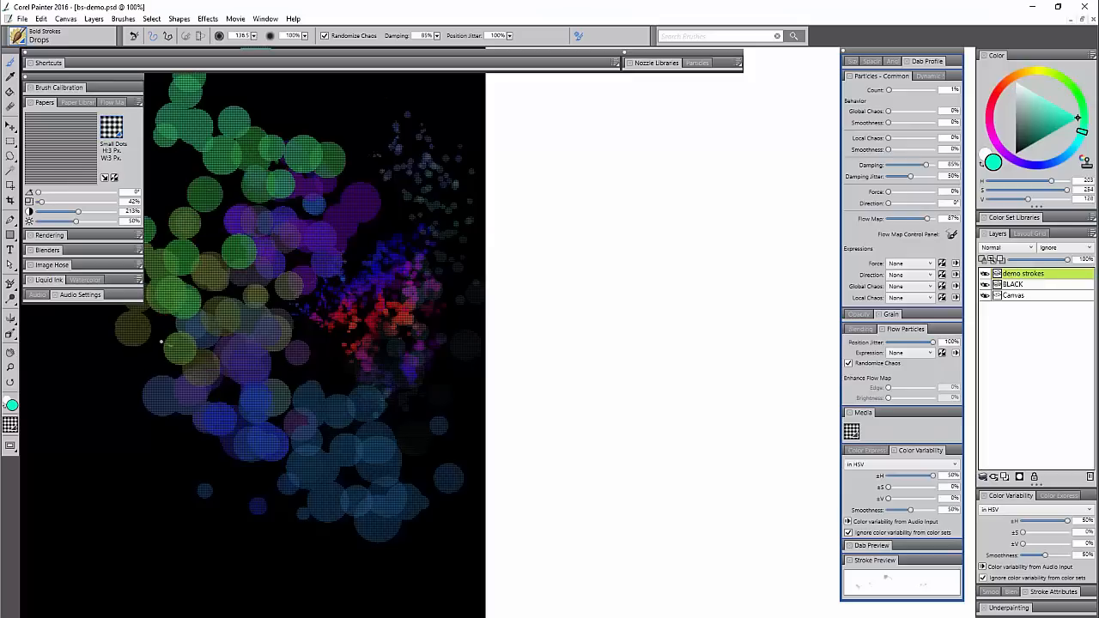
{"action": "mouse_move", "coordinate": [86, 432]}
{"action": "left_mouse_down"}
{"action": "mouse_move", "coordinate": [125, 503]}
{"action": "mouse_move", "coordinate": [247, 533]}
{"action": "mouse_move", "coordinate": [343, 592]}
{"action": "left_mouse_up"}
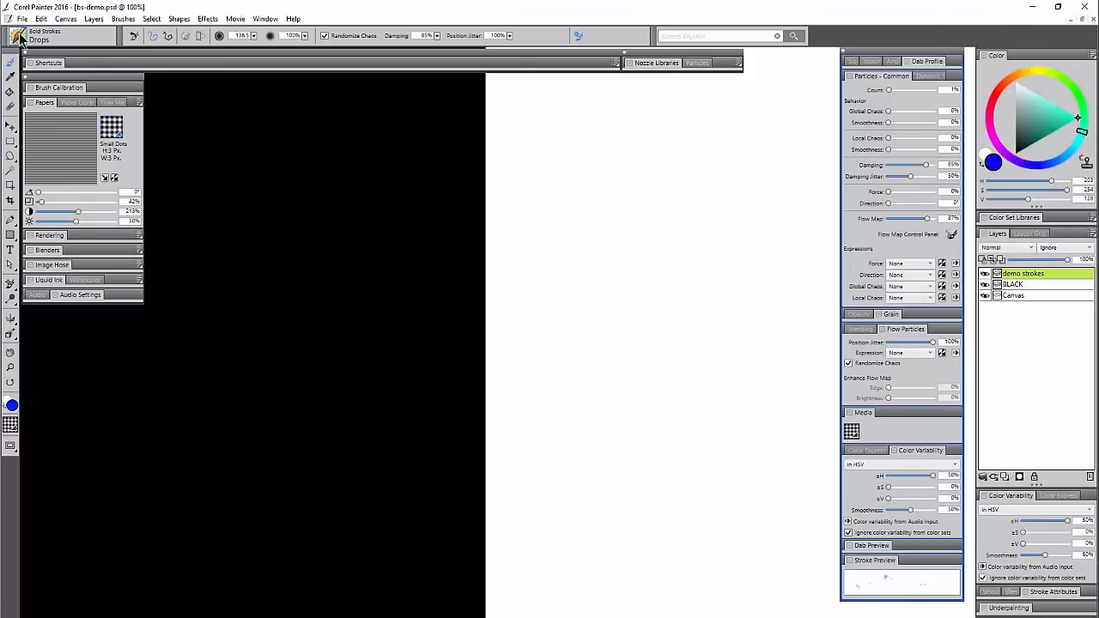
Step: Switch to the Grunge brush in Bold Strokes and choose a dark, greyish red as the main color
{"action": "left_click", "coordinate": [19, 38]}
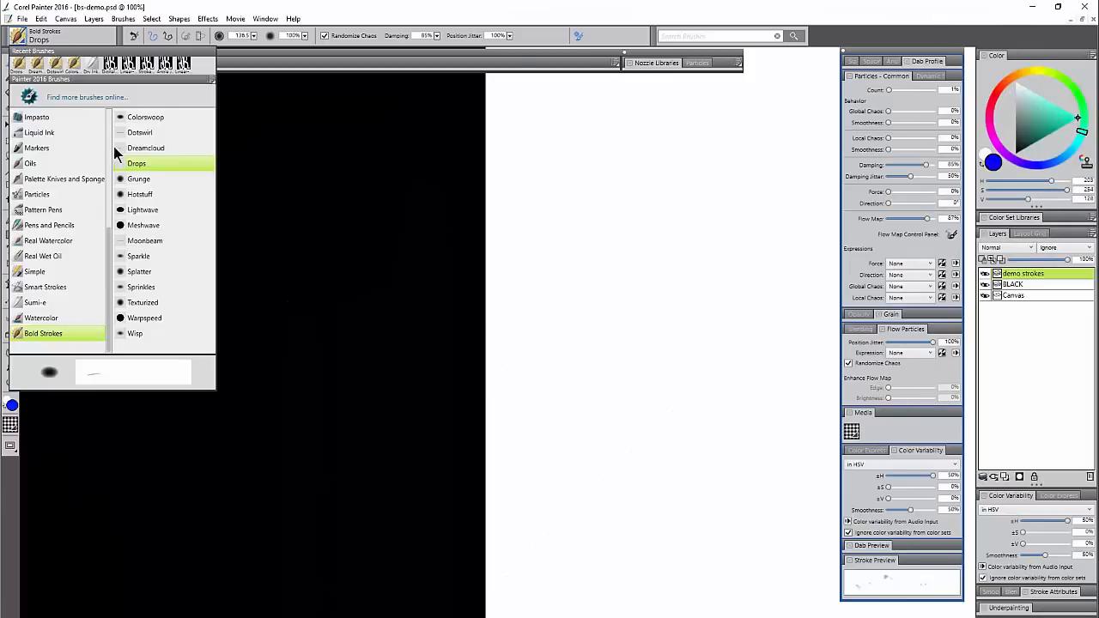
{"action": "left_click", "coordinate": [138, 179]}
{"action": "left_click_drag", "start_coordinate": [1030, 119], "coordinate": [1013, 129]}
{"action": "left_click", "coordinate": [998, 101]}
{"action": "left_click", "coordinate": [1021, 127]}
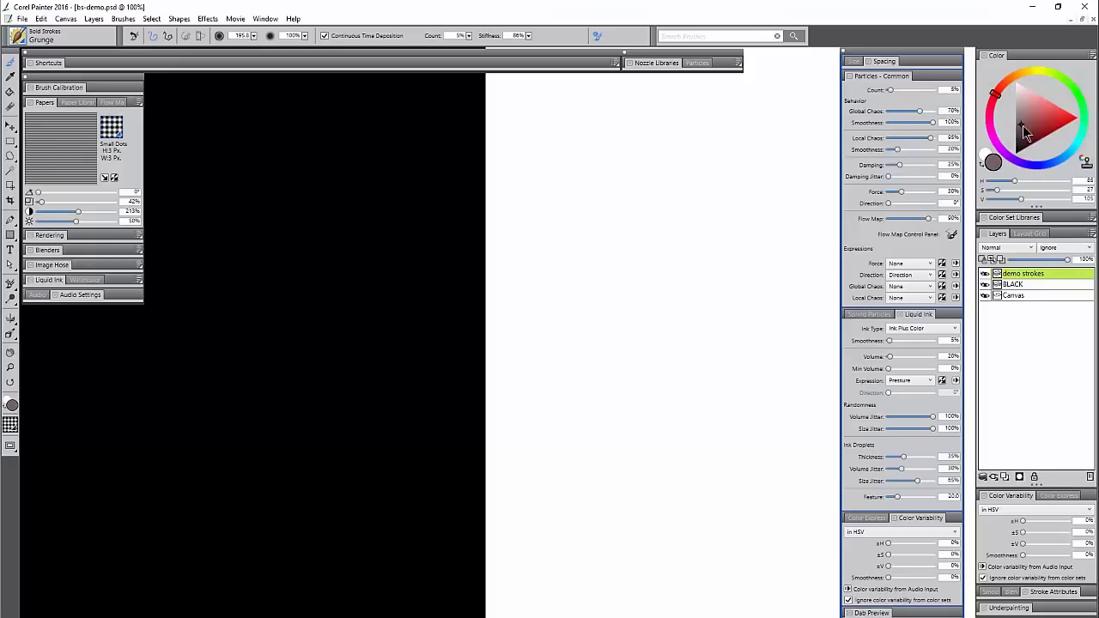
Step: Paint broad Grunge strokes in the greyish red across both the black and white halves
{"action": "mouse_move", "coordinate": [503, 206]}
{"action": "left_mouse_down"}
{"action": "mouse_move", "coordinate": [467, 232]}
{"action": "mouse_move", "coordinate": [455, 266]}
{"action": "mouse_move", "coordinate": [472, 274]}
{"action": "mouse_move", "coordinate": [386, 309]}
{"action": "left_mouse_up"}
{"action": "mouse_move", "coordinate": [363, 378]}
{"action": "left_mouse_down"}
{"action": "mouse_move", "coordinate": [506, 437]}
{"action": "mouse_move", "coordinate": [532, 326]}
{"action": "mouse_move", "coordinate": [626, 172]}
{"action": "left_mouse_up"}
{"action": "mouse_move", "coordinate": [635, 240]}
{"action": "left_mouse_down"}
{"action": "mouse_move", "coordinate": [661, 381]}
{"action": "mouse_move", "coordinate": [377, 429]}
{"action": "mouse_move", "coordinate": [172, 441]}
{"action": "mouse_move", "coordinate": [206, 305]}
{"action": "mouse_move", "coordinate": [355, 184]}
{"action": "mouse_move", "coordinate": [332, 333]}
{"action": "left_mouse_up"}
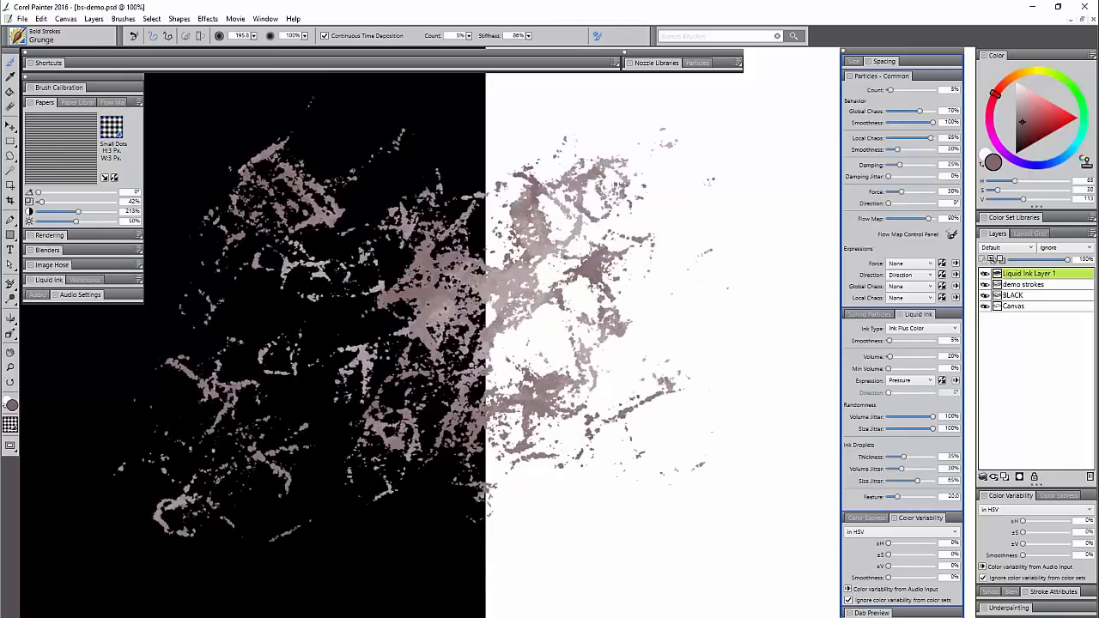
{"action": "mouse_move", "coordinate": [334, 447]}
{"action": "left_mouse_down"}
{"action": "mouse_move", "coordinate": [296, 528]}
{"action": "mouse_move", "coordinate": [532, 515]}
{"action": "mouse_move", "coordinate": [687, 563]}
{"action": "mouse_move", "coordinate": [729, 257]}
{"action": "left_mouse_up"}
{"action": "mouse_move", "coordinate": [729, 197]}
{"action": "left_mouse_down"}
{"action": "mouse_move", "coordinate": [601, 155]}
{"action": "mouse_move", "coordinate": [343, 146]}
{"action": "mouse_move", "coordinate": [172, 249]}
{"action": "left_mouse_up"}
{"action": "mouse_move", "coordinate": [214, 378]}
{"action": "left_mouse_down"}
{"action": "mouse_move", "coordinate": [78, 541]}
{"action": "mouse_move", "coordinate": [395, 541]}
{"action": "mouse_move", "coordinate": [429, 567]}
{"action": "left_mouse_up"}
Step: Choose a rose pink and a paler pink as the main color, painting a layer of Grunge strokes with each
{"action": "left_click", "coordinate": [1031, 108]}
{"action": "mouse_move", "coordinate": [635, 150]}
{"action": "left_mouse_down"}
{"action": "mouse_move", "coordinate": [558, 176]}
{"action": "mouse_move", "coordinate": [386, 446]}
{"action": "mouse_move", "coordinate": [283, 163]}
{"action": "mouse_move", "coordinate": [434, 398]}
{"action": "mouse_move", "coordinate": [687, 429]}
{"action": "mouse_move", "coordinate": [721, 146]}
{"action": "mouse_move", "coordinate": [644, 463]}
{"action": "left_mouse_up"}
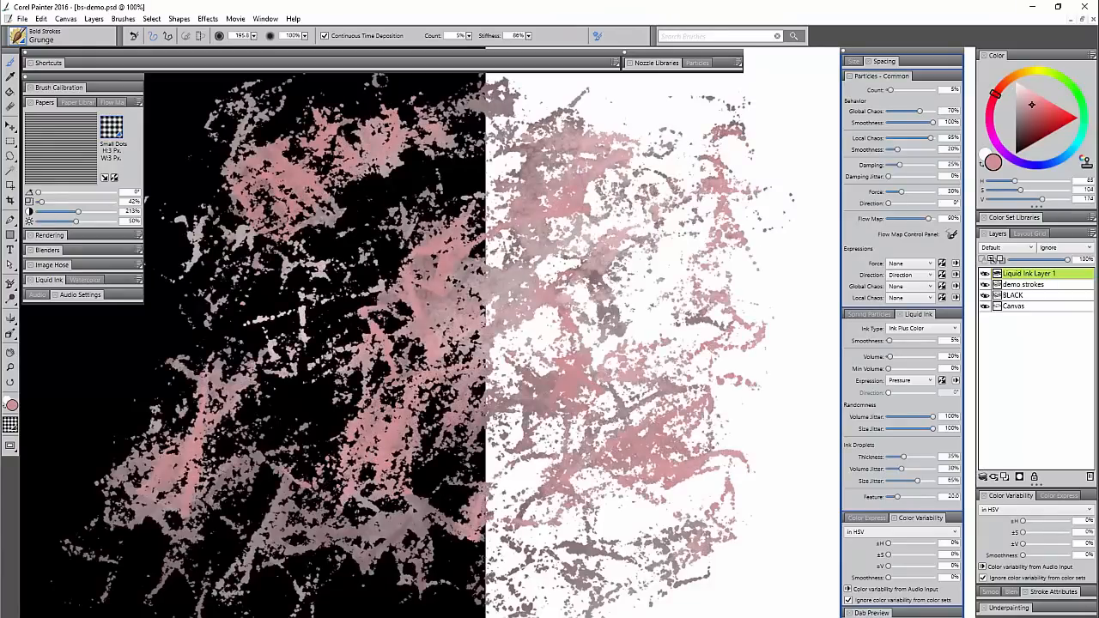
{"action": "left_click", "coordinate": [1022, 89]}
{"action": "mouse_move", "coordinate": [328, 163]}
{"action": "left_mouse_down"}
{"action": "mouse_move", "coordinate": [225, 212]}
{"action": "mouse_move", "coordinate": [245, 325]}
{"action": "mouse_move", "coordinate": [300, 352]}
{"action": "mouse_move", "coordinate": [343, 430]}
{"action": "mouse_move", "coordinate": [463, 477]}
{"action": "mouse_move", "coordinate": [666, 203]}
{"action": "mouse_move", "coordinate": [601, 429]}
{"action": "mouse_move", "coordinate": [703, 528]}
{"action": "left_mouse_up"}
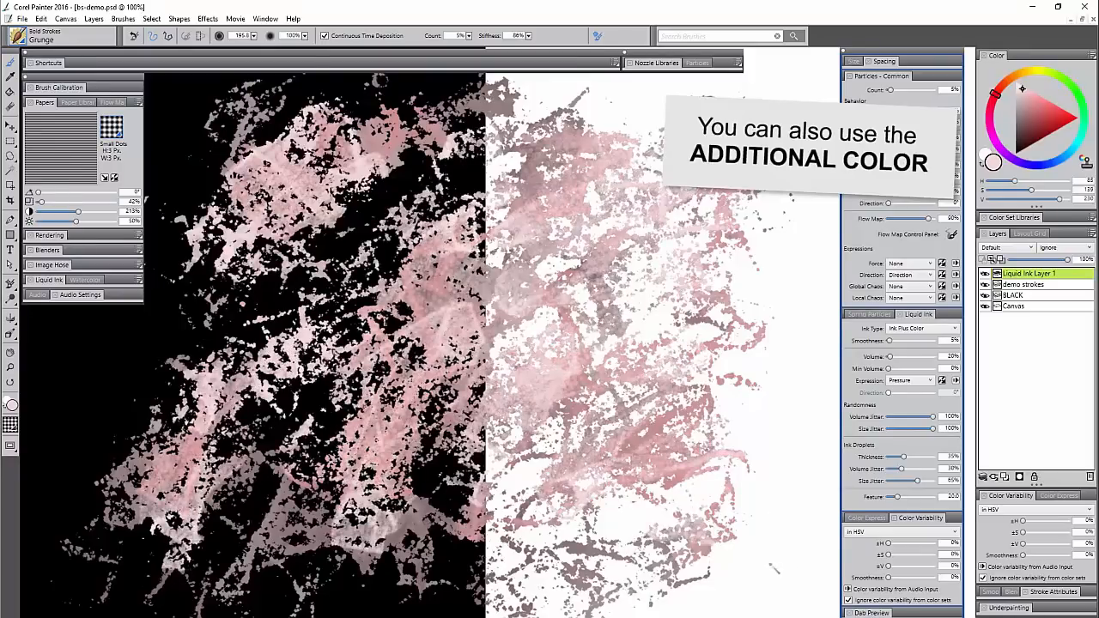
Step: Choose black and paint test Grunge strokes near the middle and thin wavy lines over the white half
{"action": "left_click", "coordinate": [1016, 153]}
{"action": "mouse_move", "coordinate": [441, 304]}
{"action": "left_mouse_down"}
{"action": "mouse_move", "coordinate": [501, 294]}
{"action": "mouse_move", "coordinate": [486, 345]}
{"action": "mouse_move", "coordinate": [473, 349]}
{"action": "mouse_move", "coordinate": [495, 333]}
{"action": "mouse_move", "coordinate": [512, 336]}
{"action": "mouse_move", "coordinate": [516, 304]}
{"action": "mouse_move", "coordinate": [539, 352]}
{"action": "left_mouse_up"}
{"action": "mouse_move", "coordinate": [592, 236]}
{"action": "left_mouse_down"}
{"action": "mouse_move", "coordinate": [673, 229]}
{"action": "mouse_move", "coordinate": [661, 306]}
{"action": "mouse_move", "coordinate": [673, 345]}
{"action": "mouse_move", "coordinate": [695, 369]}
{"action": "left_mouse_up"}
{"action": "key", "text": "ctrl+z"}
{"action": "mouse_move", "coordinate": [546, 206]}
{"action": "left_mouse_down"}
{"action": "mouse_move", "coordinate": [640, 215]}
{"action": "mouse_move", "coordinate": [605, 314]}
{"action": "mouse_move", "coordinate": [628, 417]}
{"action": "mouse_move", "coordinate": [755, 249]}
{"action": "mouse_move", "coordinate": [772, 164]}
{"action": "mouse_move", "coordinate": [739, 316]}
{"action": "left_mouse_up"}
{"action": "mouse_move", "coordinate": [584, 117]}
{"action": "left_mouse_down"}
{"action": "mouse_move", "coordinate": [383, 187]}
{"action": "mouse_move", "coordinate": [472, 457]}
{"action": "mouse_move", "coordinate": [535, 489]}
{"action": "left_mouse_up"}
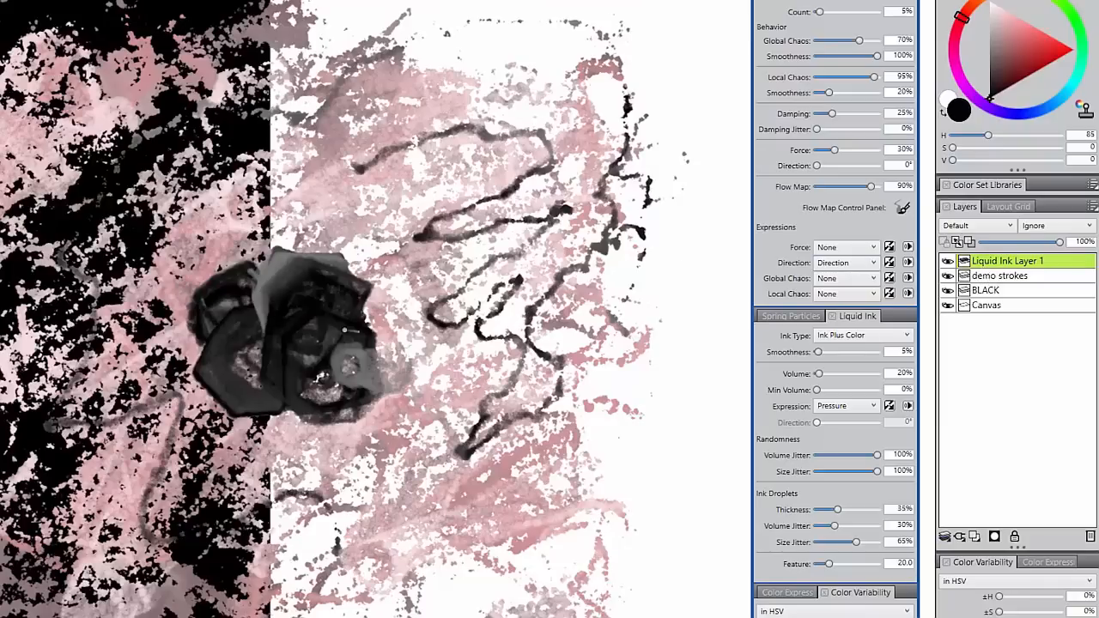
Step: Convert Liquid Ink Layer 1 to a default layer
{"action": "right_click", "coordinate": [981, 262]}
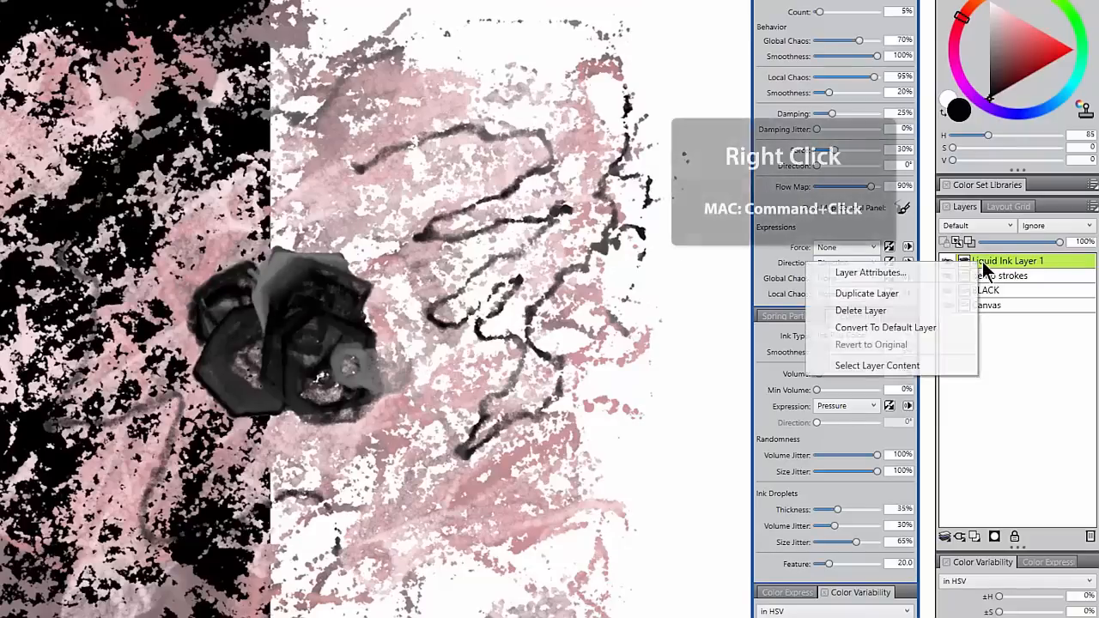
{"action": "left_click", "coordinate": [907, 328]}
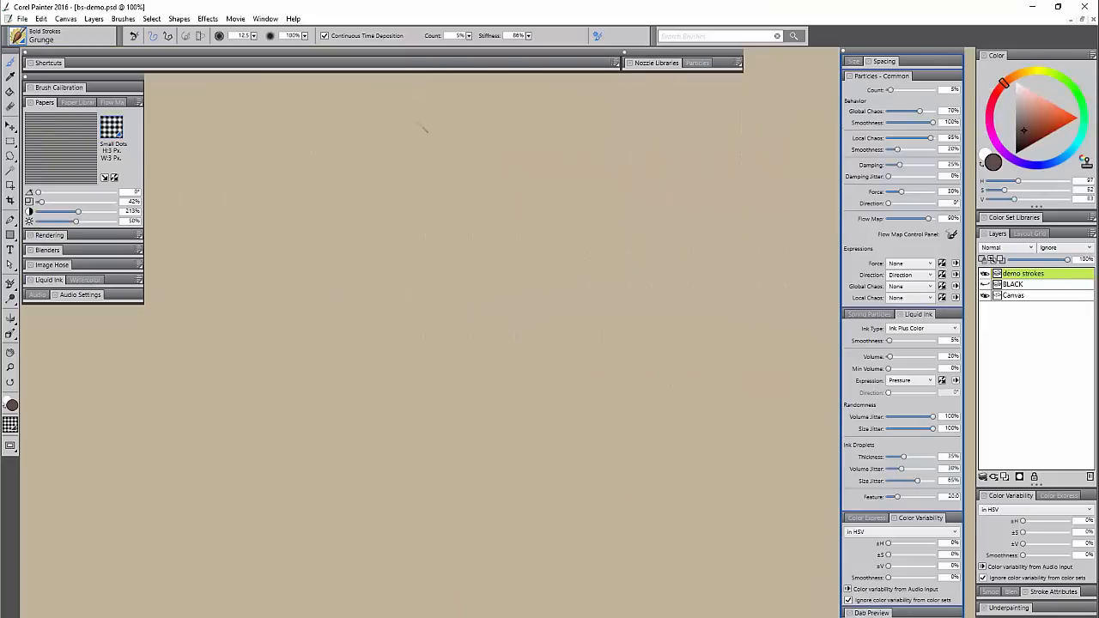
Step: Paint dark brown Grunge strokes over the whole tan canvas with an enlarged brush
{"action": "left_click_drag", "start_coordinate": [423, 128], "coordinate": [381, 213]}
{"action": "left_click_drag", "start_coordinate": [264, 378], "coordinate": [318, 389]}
{"action": "mouse_move", "coordinate": [472, 197]}
{"action": "left_mouse_down"}
{"action": "mouse_move", "coordinate": [378, 320]}
{"action": "mouse_move", "coordinate": [730, 202]}
{"action": "left_mouse_up"}
{"action": "mouse_move", "coordinate": [601, 416]}
{"action": "left_mouse_down"}
{"action": "mouse_move", "coordinate": [296, 232]}
{"action": "mouse_move", "coordinate": [674, 550]}
{"action": "mouse_move", "coordinate": [214, 472]}
{"action": "mouse_move", "coordinate": [669, 267]}
{"action": "mouse_move", "coordinate": [343, 129]}
{"action": "left_mouse_up"}
{"action": "mouse_move", "coordinate": [403, 464]}
{"action": "left_mouse_down"}
{"action": "mouse_move", "coordinate": [738, 558]}
{"action": "mouse_move", "coordinate": [318, 506]}
{"action": "left_mouse_up"}
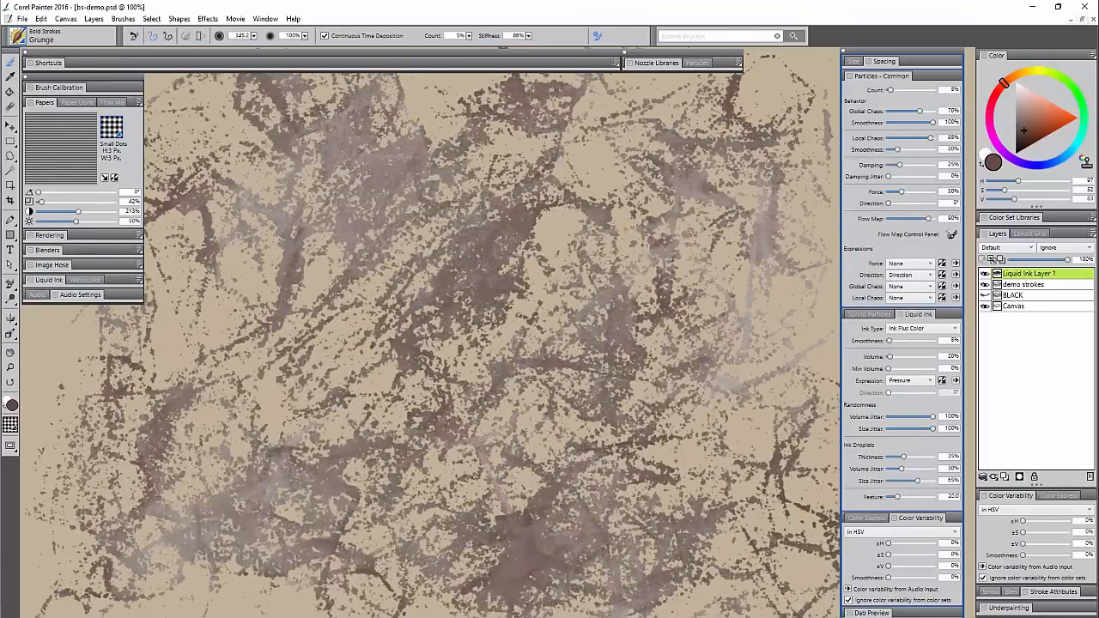
Step: Set the Liquid Ink layer's composite method to Multiply, and change it to Overlay
{"action": "left_click", "coordinate": [1006, 248]}
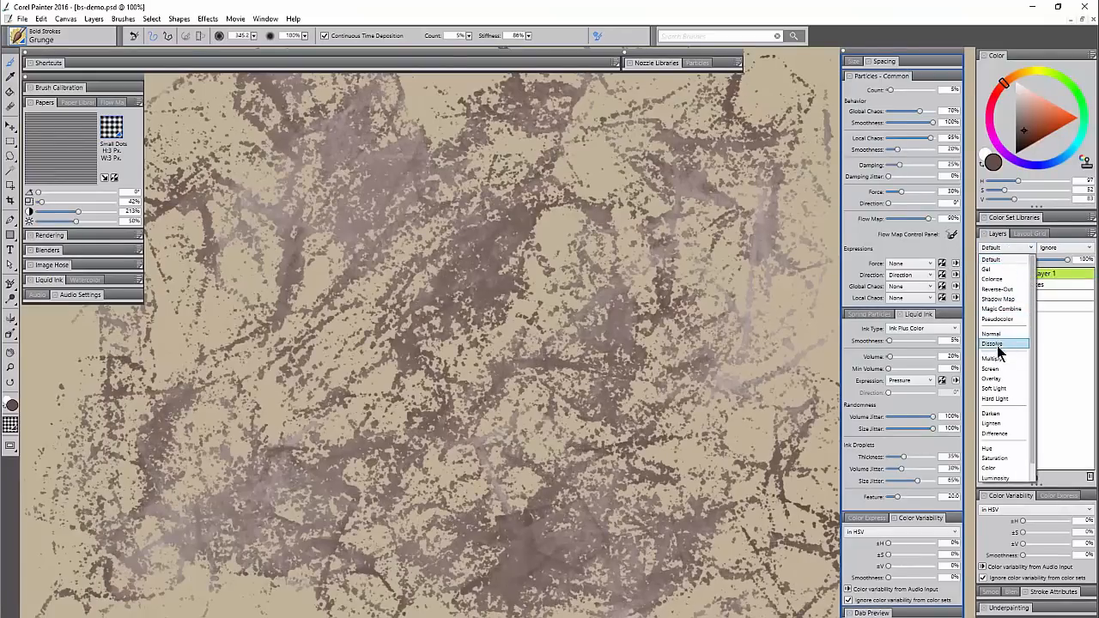
{"action": "left_click", "coordinate": [994, 357]}
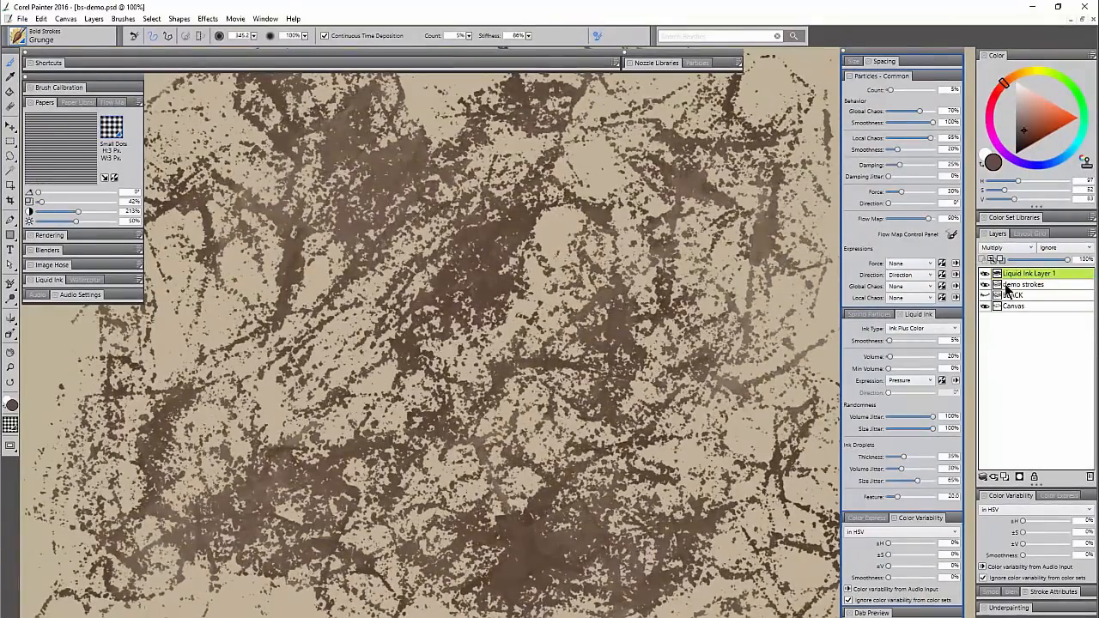
{"action": "left_click", "coordinate": [1007, 247]}
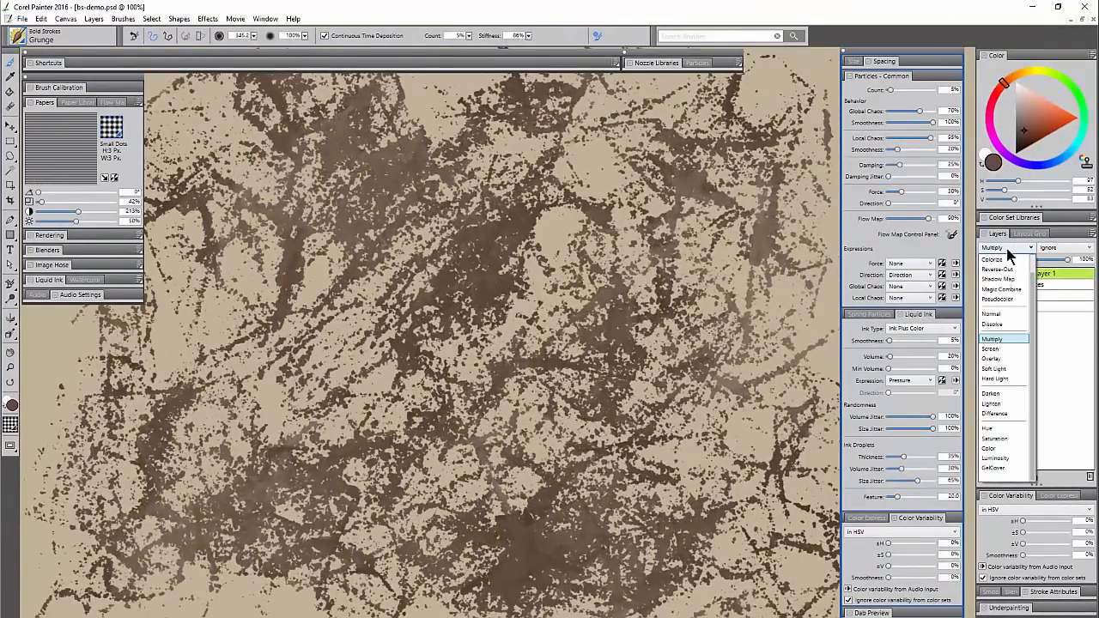
{"action": "left_click", "coordinate": [990, 359]}
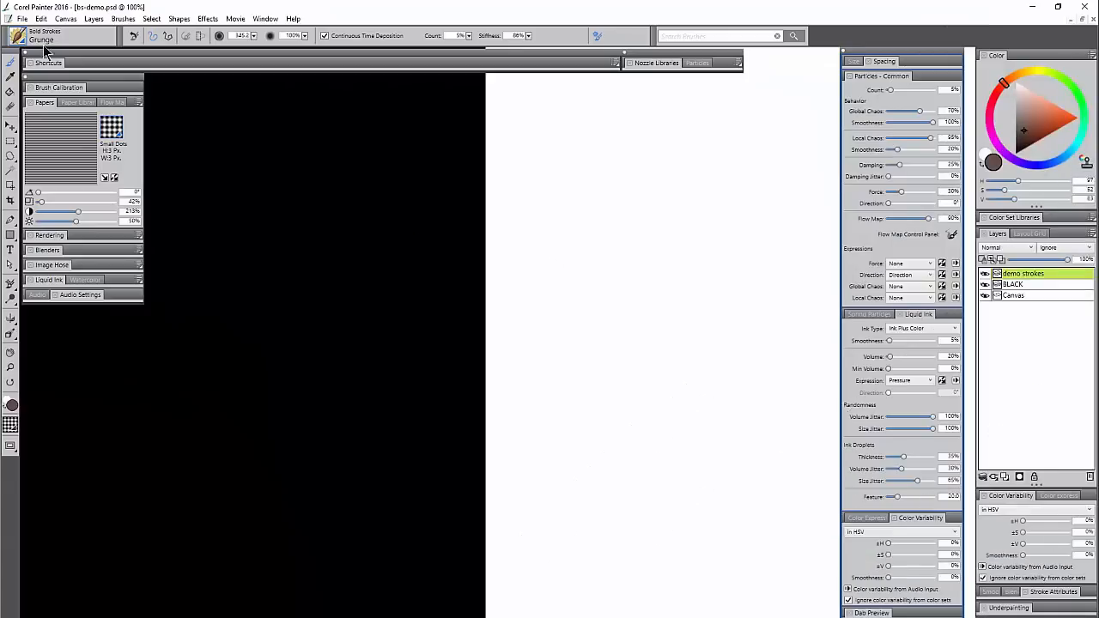
Step: Switch to the Hotstuff brush with bright orange-red as the main color and very dark red as the additional color
{"action": "left_click", "coordinate": [28, 43]}
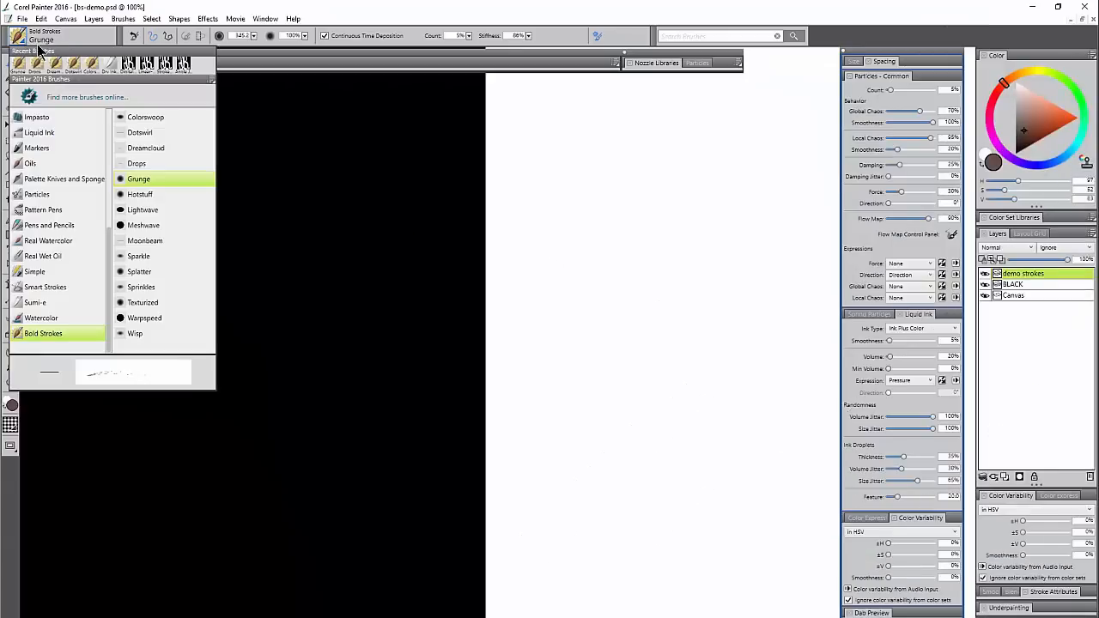
{"action": "left_click", "coordinate": [141, 193]}
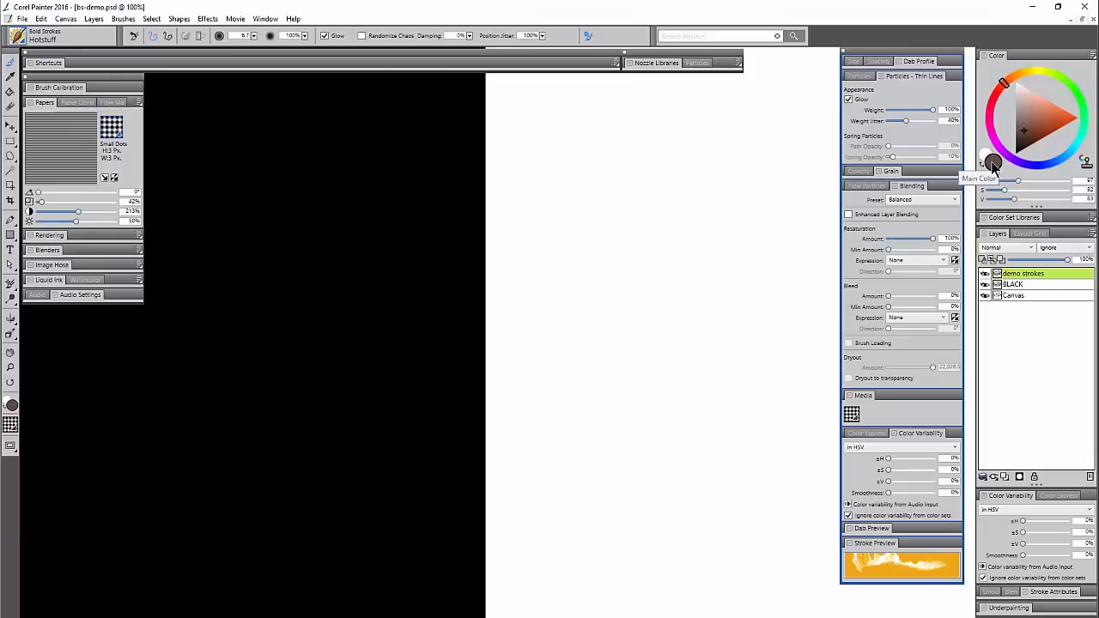
{"action": "left_click_drag", "start_coordinate": [1070, 132], "coordinate": [1078, 123]}
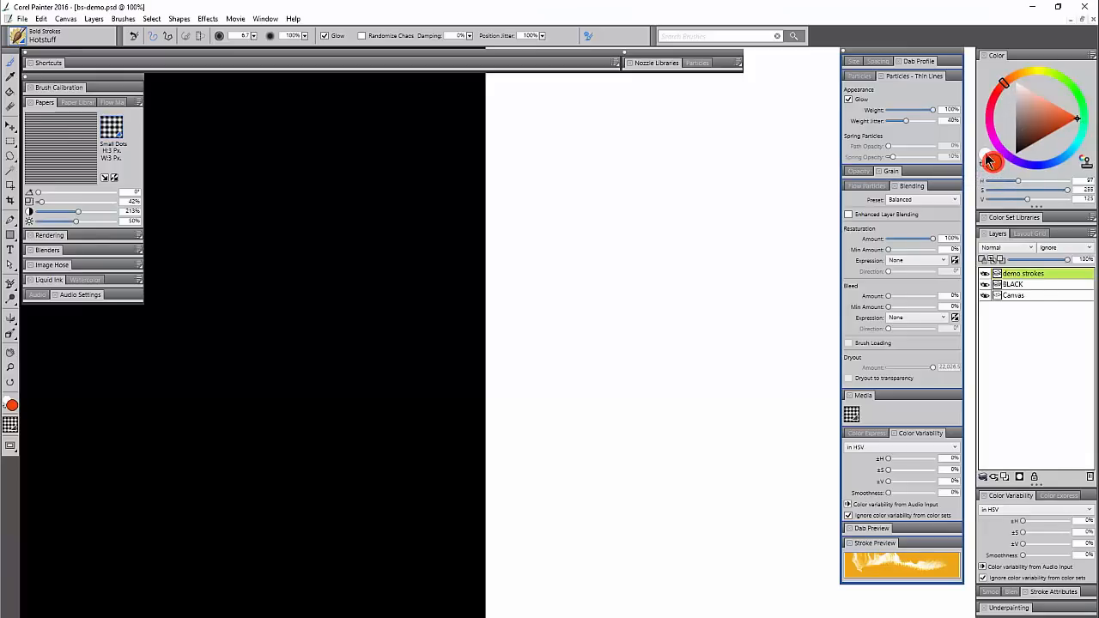
{"action": "left_click", "coordinate": [986, 156]}
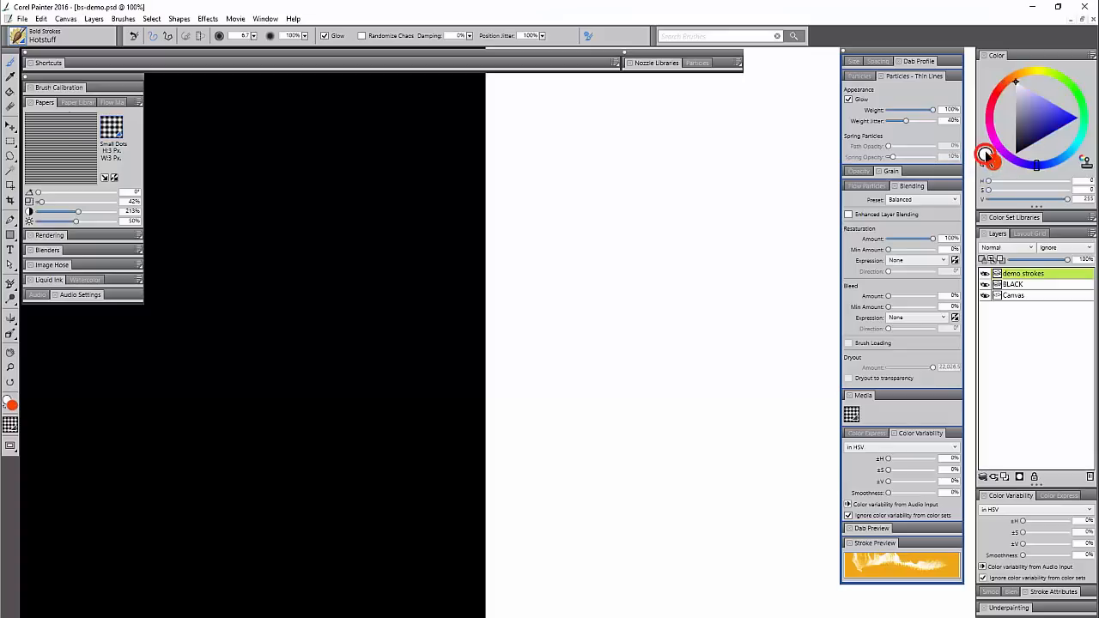
{"action": "left_click_drag", "start_coordinate": [1008, 84], "coordinate": [996, 91]}
{"action": "left_click_drag", "start_coordinate": [1034, 135], "coordinate": [1037, 144]}
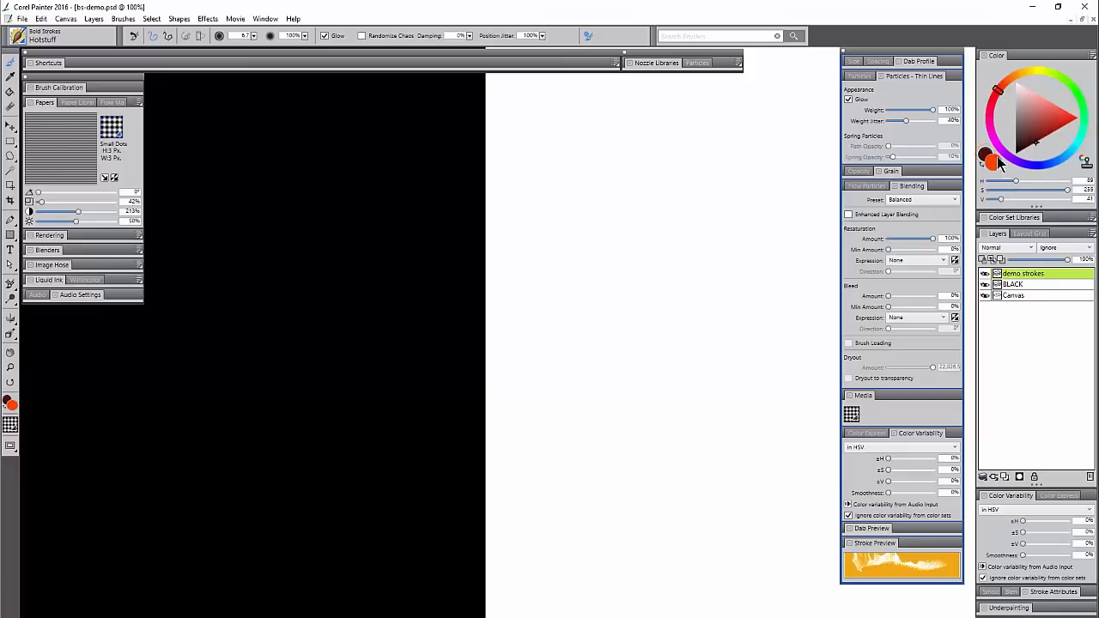
Step: Paint a thin, winding Hotstuff flame line over the black half and undo it
{"action": "mouse_move", "coordinate": [352, 296]}
{"action": "left_mouse_down"}
{"action": "mouse_move", "coordinate": [272, 355]}
{"action": "mouse_move", "coordinate": [344, 443]}
{"action": "mouse_move", "coordinate": [415, 292]}
{"action": "left_mouse_up"}
{"action": "mouse_move", "coordinate": [235, 348]}
{"action": "left_mouse_down"}
{"action": "mouse_move", "coordinate": [107, 489]}
{"action": "mouse_move", "coordinate": [298, 559]}
{"action": "mouse_move", "coordinate": [353, 500]}
{"action": "mouse_move", "coordinate": [400, 549]}
{"action": "mouse_move", "coordinate": [440, 520]}
{"action": "mouse_move", "coordinate": [437, 461]}
{"action": "mouse_move", "coordinate": [495, 431]}
{"action": "left_mouse_up"}
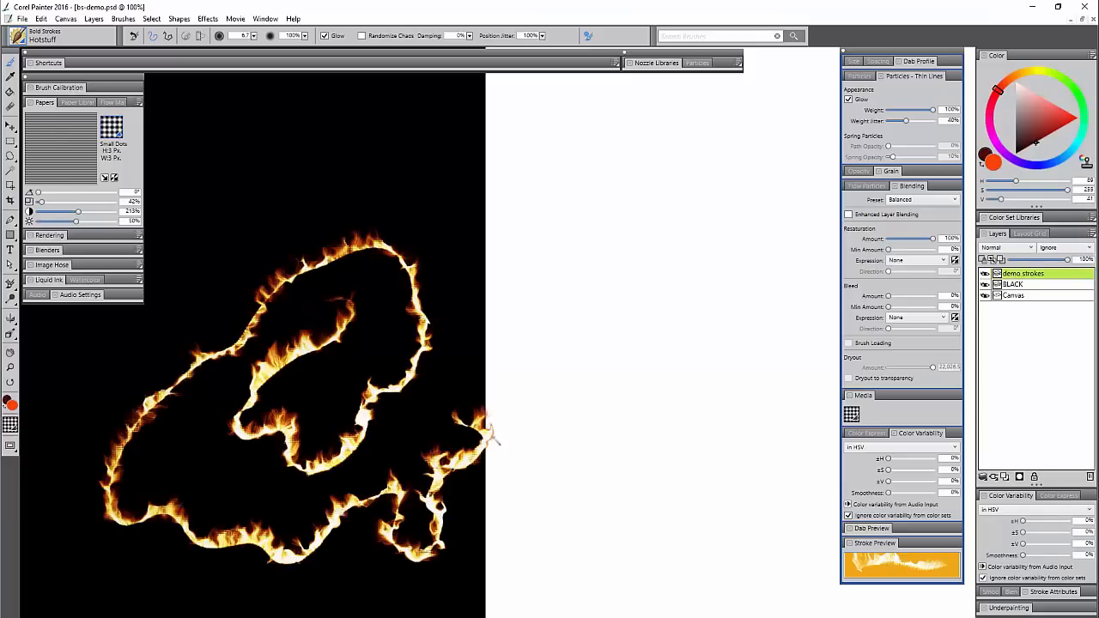
{"action": "key", "text": "ctrl+z"}
Step: Enlarge the Hotstuff brush to 217.2, paint large flames across both halves and undo them
{"action": "left_click_drag", "start_coordinate": [329, 293], "coordinate": [397, 398], "text": "ctrl+alt"}
{"action": "mouse_move", "coordinate": [320, 311]}
{"action": "left_mouse_down"}
{"action": "mouse_move", "coordinate": [314, 386]}
{"action": "mouse_move", "coordinate": [343, 369]}
{"action": "mouse_move", "coordinate": [360, 197]}
{"action": "mouse_move", "coordinate": [481, 283]}
{"action": "mouse_move", "coordinate": [601, 446]}
{"action": "left_mouse_up"}
{"action": "mouse_move", "coordinate": [601, 352]}
{"action": "left_mouse_down"}
{"action": "mouse_move", "coordinate": [550, 155]}
{"action": "mouse_move", "coordinate": [652, 284]}
{"action": "left_mouse_up"}
{"action": "mouse_move", "coordinate": [249, 138]}
{"action": "left_mouse_down"}
{"action": "mouse_move", "coordinate": [215, 225]}
{"action": "mouse_move", "coordinate": [198, 360]}
{"action": "mouse_move", "coordinate": [249, 528]}
{"action": "left_mouse_up"}
{"action": "key", "text": "ctrl+z"}
Step: Build up a mass of large flames on the black half, undoing the strokes after each attempt
{"action": "mouse_move", "coordinate": [334, 201]}
{"action": "left_mouse_down"}
{"action": "mouse_move", "coordinate": [300, 292]}
{"action": "mouse_move", "coordinate": [320, 370]}
{"action": "mouse_move", "coordinate": [369, 225]}
{"action": "mouse_move", "coordinate": [230, 307]}
{"action": "mouse_move", "coordinate": [233, 391]}
{"action": "mouse_move", "coordinate": [342, 377]}
{"action": "left_mouse_up"}
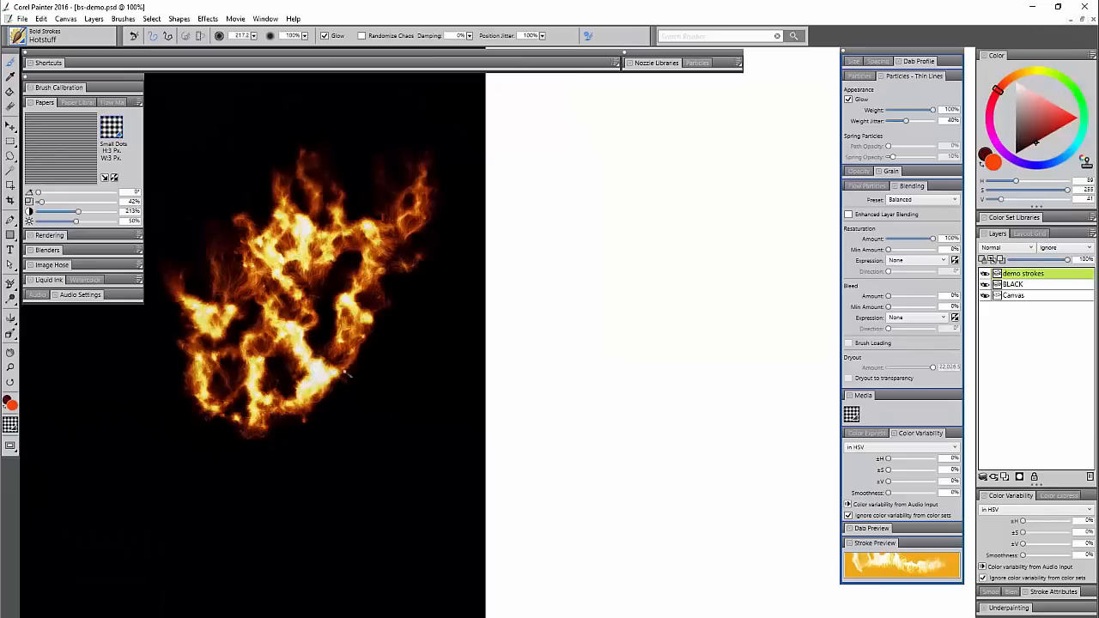
{"action": "mouse_move", "coordinate": [399, 347]}
{"action": "left_mouse_down"}
{"action": "mouse_move", "coordinate": [420, 326]}
{"action": "mouse_move", "coordinate": [369, 395]}
{"action": "mouse_move", "coordinate": [438, 387]}
{"action": "mouse_move", "coordinate": [476, 401]}
{"action": "left_mouse_up"}
{"action": "mouse_move", "coordinate": [338, 449]}
{"action": "left_mouse_down"}
{"action": "mouse_move", "coordinate": [180, 584]}
{"action": "mouse_move", "coordinate": [275, 601]}
{"action": "mouse_move", "coordinate": [446, 506]}
{"action": "mouse_move", "coordinate": [427, 434]}
{"action": "left_mouse_up"}
{"action": "key", "text": "ctrl+z"}
{"action": "key", "text": "ctrl+z"}
{"action": "key", "text": "ctrl+z"}
{"action": "mouse_move", "coordinate": [309, 242]}
{"action": "left_mouse_down"}
{"action": "mouse_move", "coordinate": [291, 291]}
{"action": "mouse_move", "coordinate": [348, 321]}
{"action": "mouse_move", "coordinate": [348, 231]}
{"action": "mouse_move", "coordinate": [225, 315]}
{"action": "mouse_move", "coordinate": [259, 438]}
{"action": "mouse_move", "coordinate": [386, 392]}
{"action": "mouse_move", "coordinate": [345, 321]}
{"action": "mouse_move", "coordinate": [168, 449]}
{"action": "mouse_move", "coordinate": [234, 472]}
{"action": "mouse_move", "coordinate": [343, 433]}
{"action": "mouse_move", "coordinate": [443, 517]}
{"action": "left_mouse_up"}
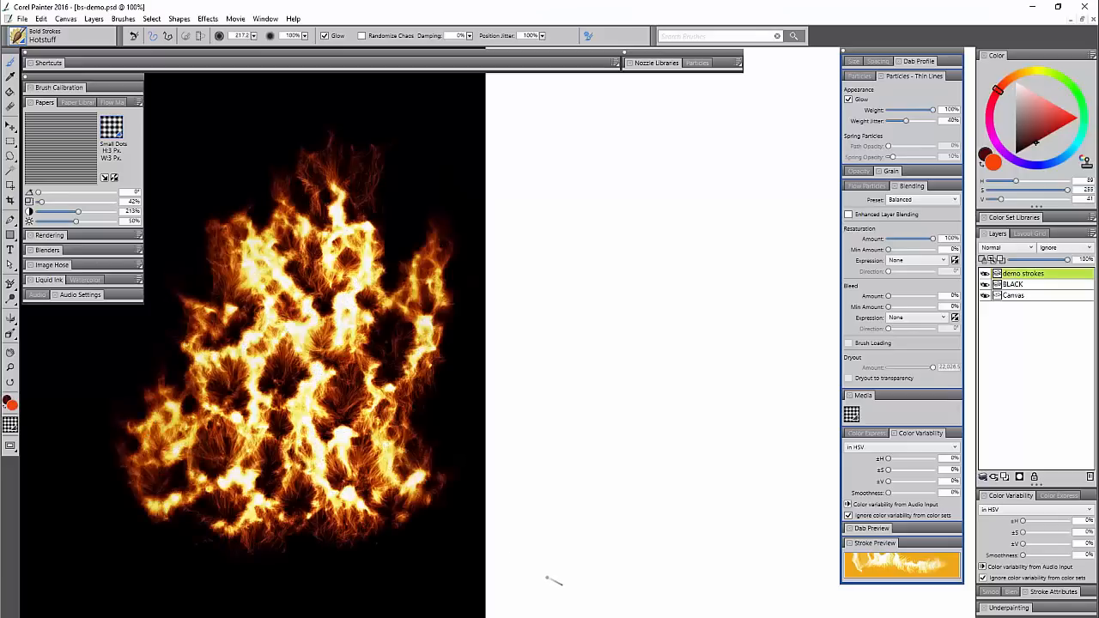
{"action": "key", "text": "ctrl+z"}
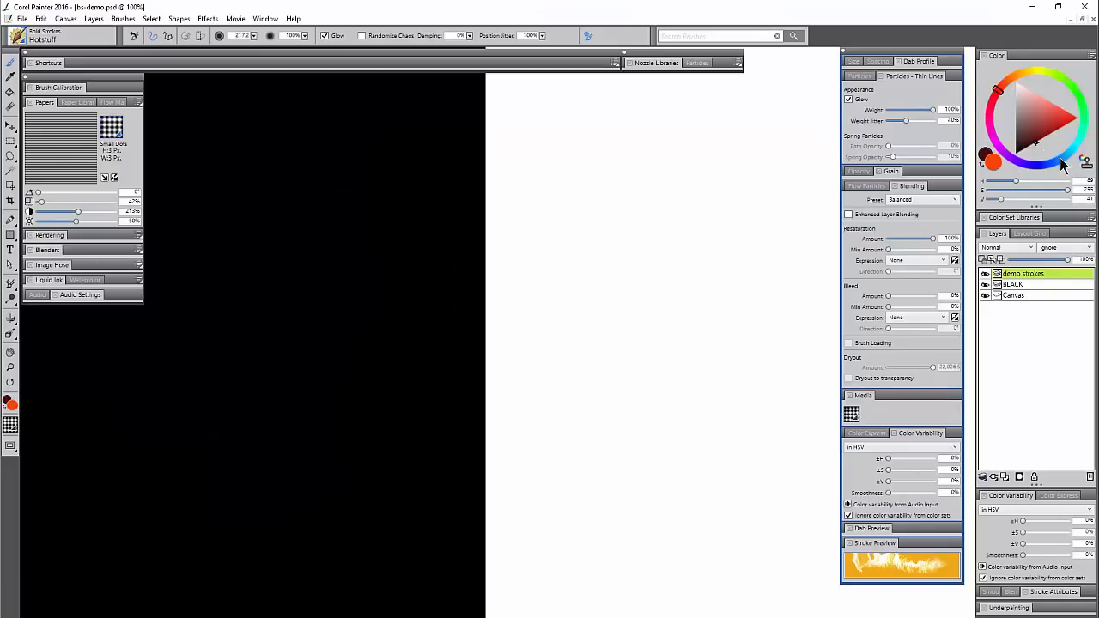
Step: Change the main color to cyan and paint a mass of large blue flames on the black half
{"action": "left_click_drag", "start_coordinate": [1062, 164], "coordinate": [1067, 128]}
{"action": "mouse_move", "coordinate": [236, 325]}
{"action": "left_mouse_down"}
{"action": "mouse_move", "coordinate": [356, 332]}
{"action": "mouse_move", "coordinate": [197, 343]}
{"action": "mouse_move", "coordinate": [368, 392]}
{"action": "mouse_move", "coordinate": [342, 434]}
{"action": "left_mouse_up"}
{"action": "mouse_move", "coordinate": [333, 471]}
{"action": "left_mouse_down"}
{"action": "mouse_move", "coordinate": [463, 451]}
{"action": "mouse_move", "coordinate": [481, 527]}
{"action": "left_mouse_up"}
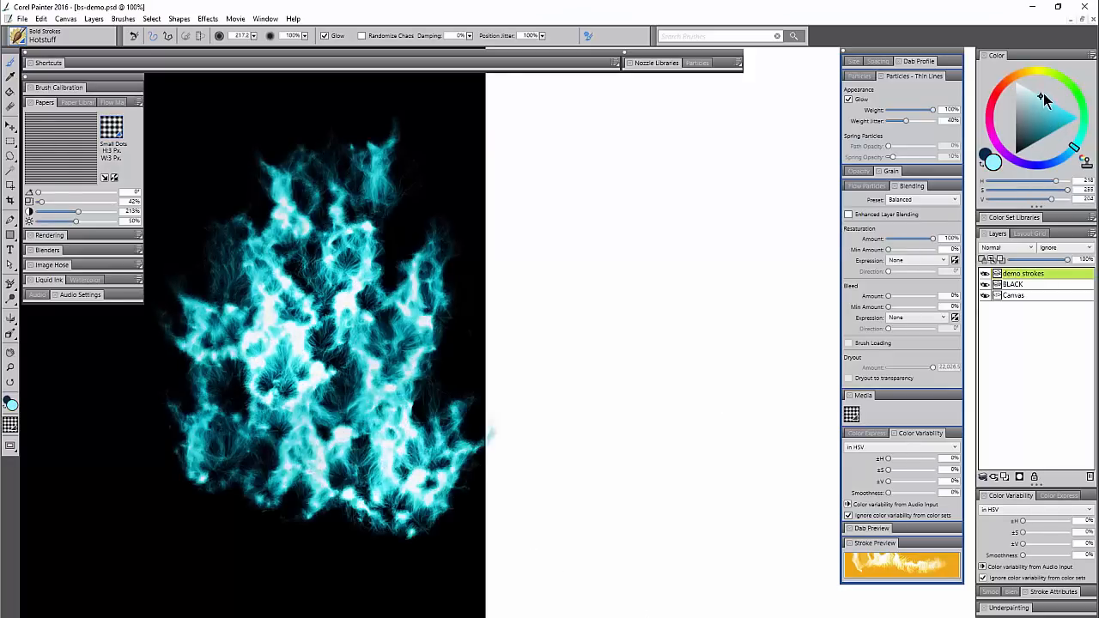
Step: Set the additional color to medium blue and repaint the mass of large Hotstuff flames on the black half
{"action": "left_click", "coordinate": [991, 161]}
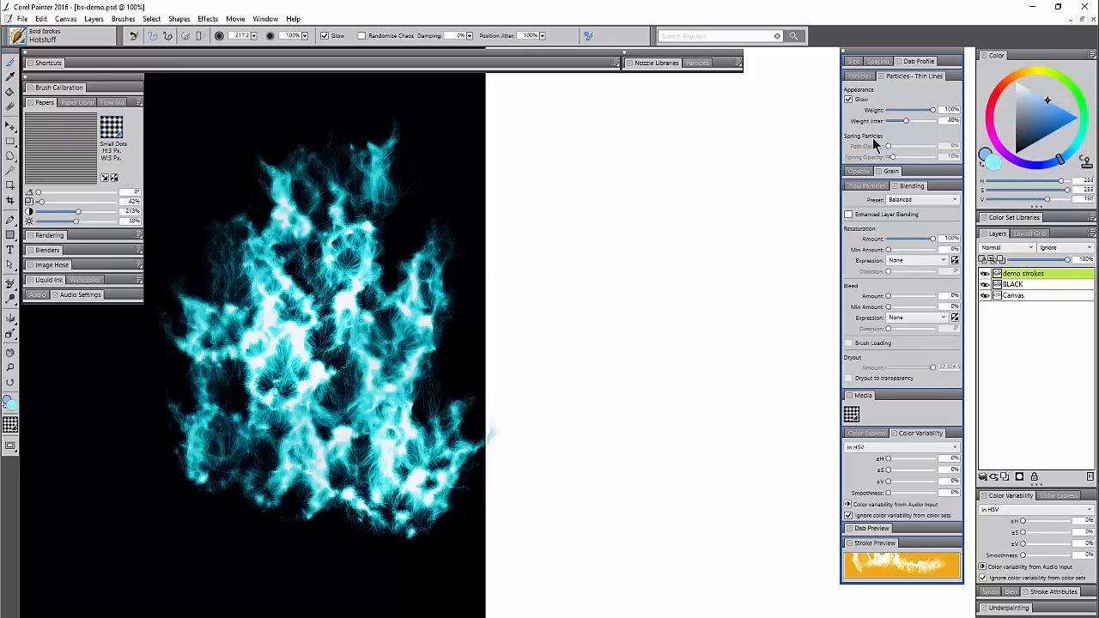
{"action": "key", "text": "ctrl+z"}
{"action": "mouse_move", "coordinate": [355, 211]}
{"action": "left_mouse_down"}
{"action": "mouse_move", "coordinate": [323, 368]}
{"action": "mouse_move", "coordinate": [280, 234]}
{"action": "mouse_move", "coordinate": [254, 429]}
{"action": "left_mouse_up"}
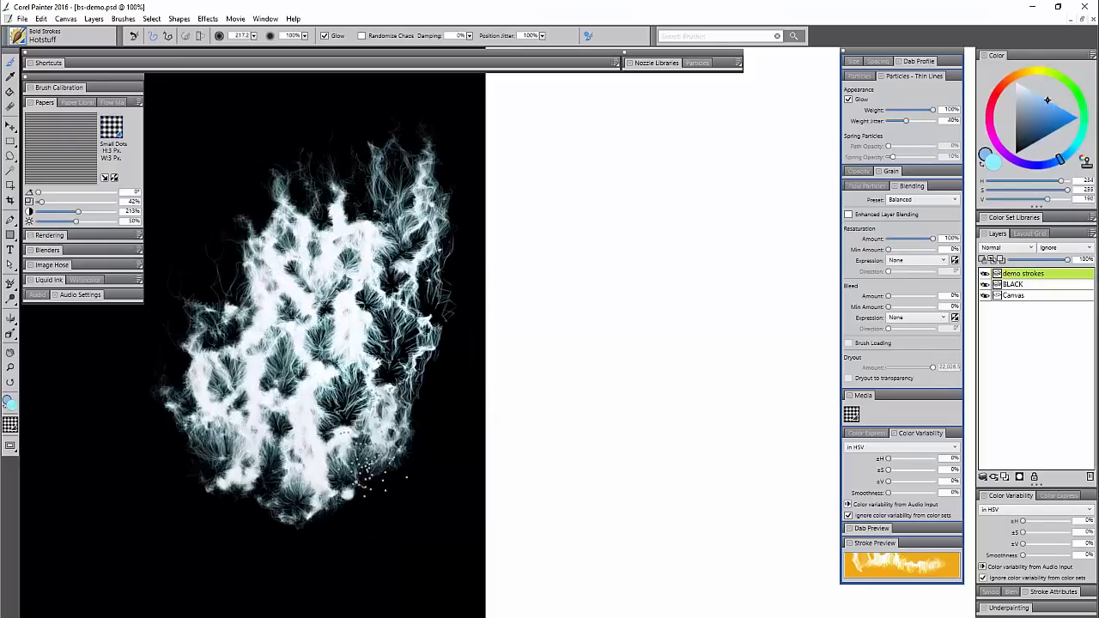
{"action": "mouse_move", "coordinate": [404, 447]}
{"action": "left_mouse_down"}
{"action": "mouse_move", "coordinate": [452, 466]}
{"action": "mouse_move", "coordinate": [468, 537]}
{"action": "left_mouse_up"}
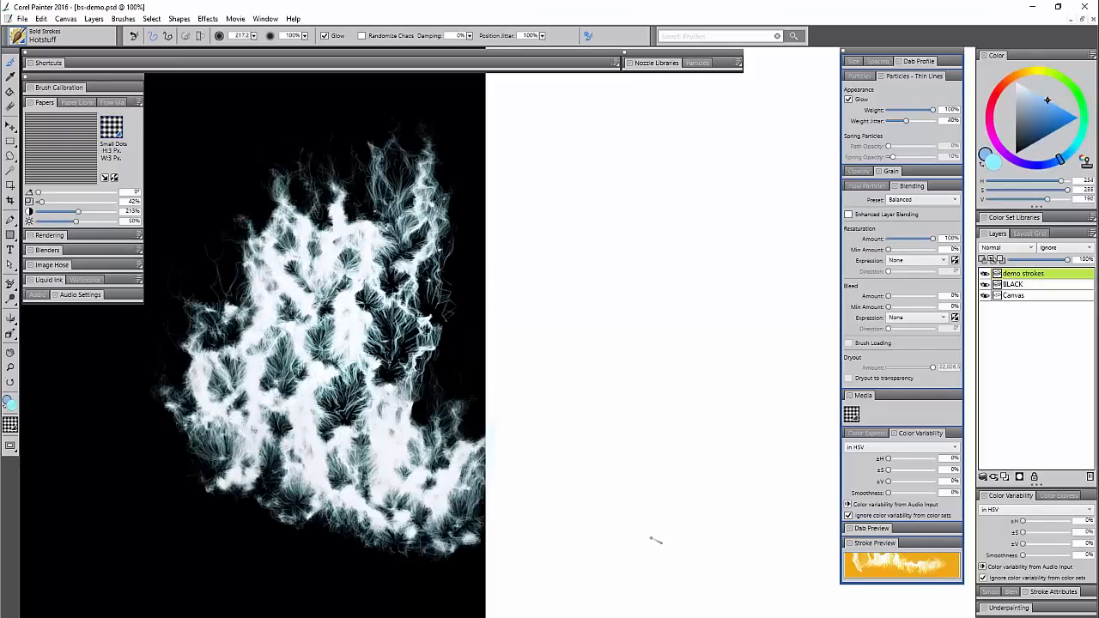
Step: Set both the main and additional colors to dark indigo and clear the flame strokes from the layer
{"action": "left_click", "coordinate": [1013, 162]}
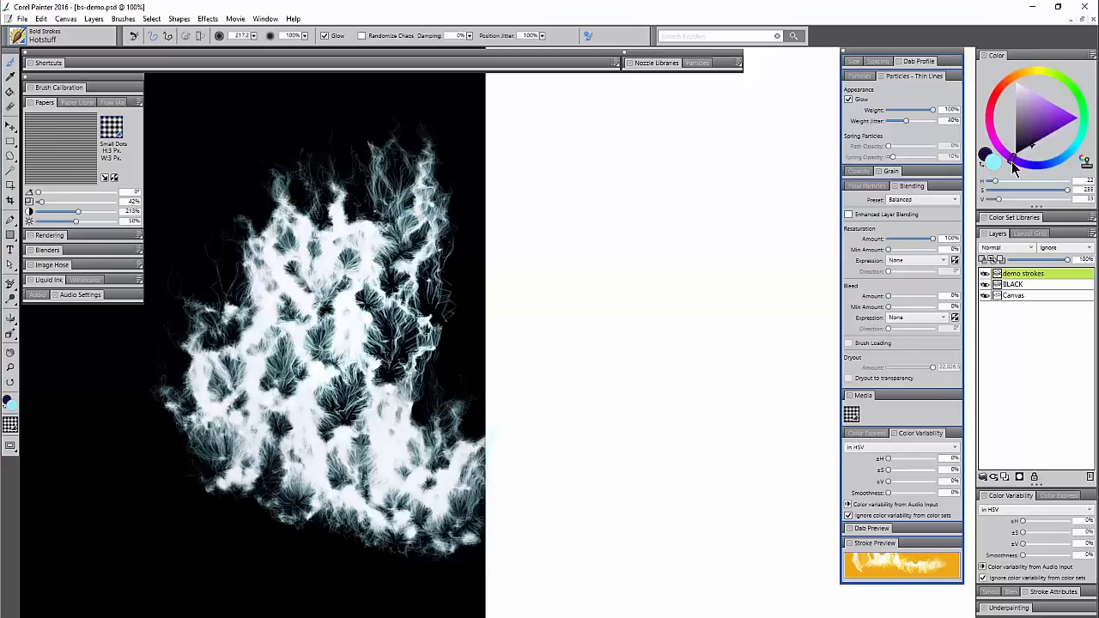
{"action": "left_click", "coordinate": [992, 162]}
{"action": "left_click", "coordinate": [1024, 163]}
{"action": "key", "text": "Delete"}
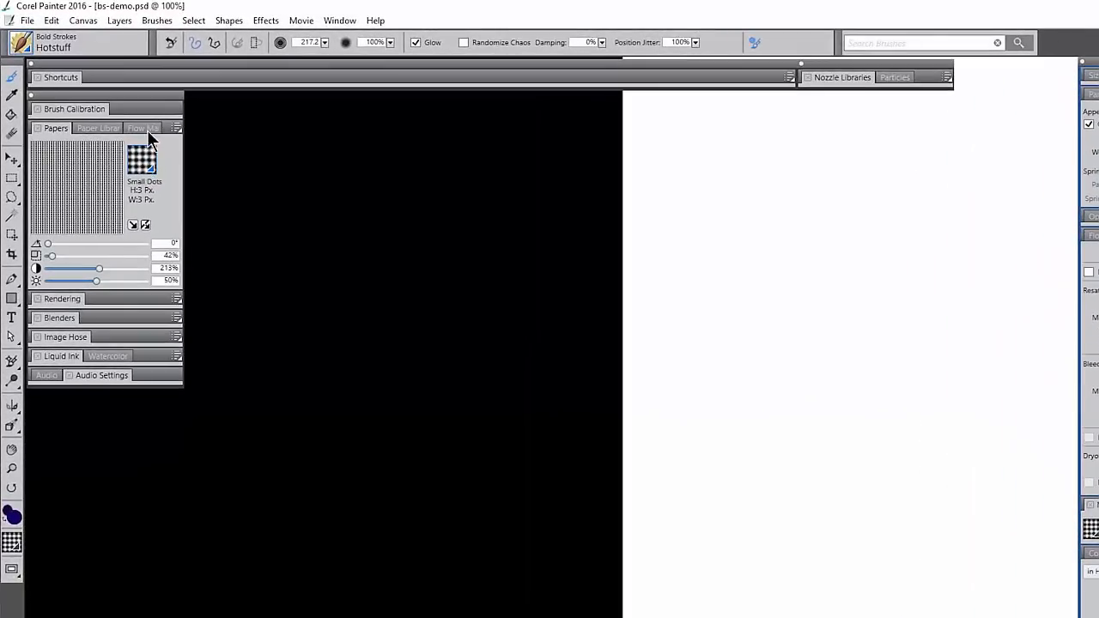
Step: Select the High Contrast flow map and paint a large mass of violet Hotstuff flames over the black half
{"action": "left_click", "coordinate": [146, 130]}
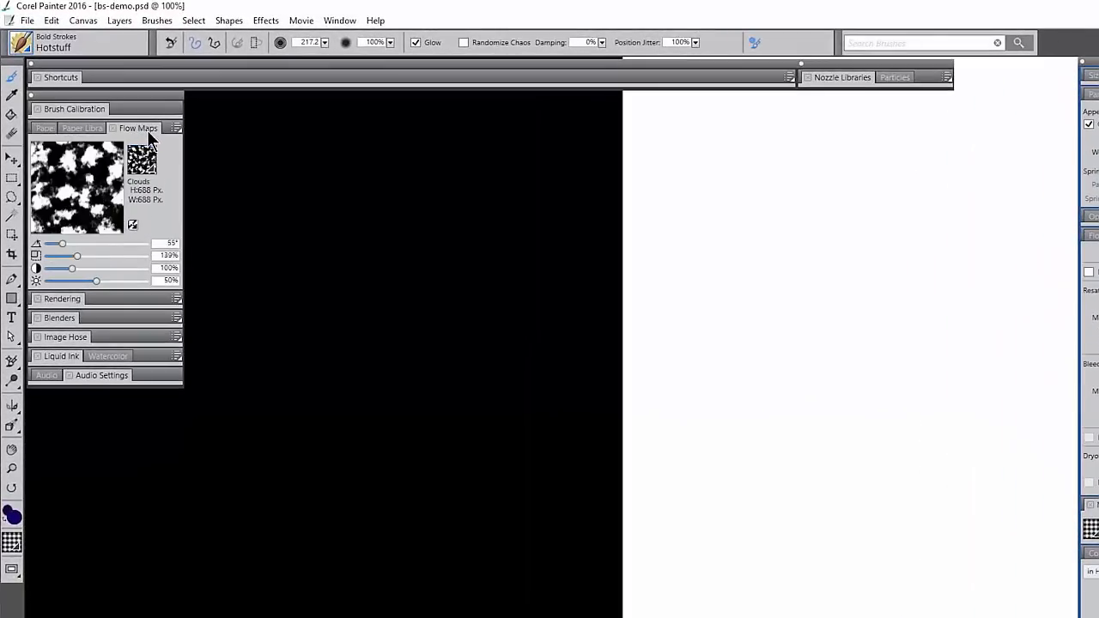
{"action": "left_click", "coordinate": [141, 161]}
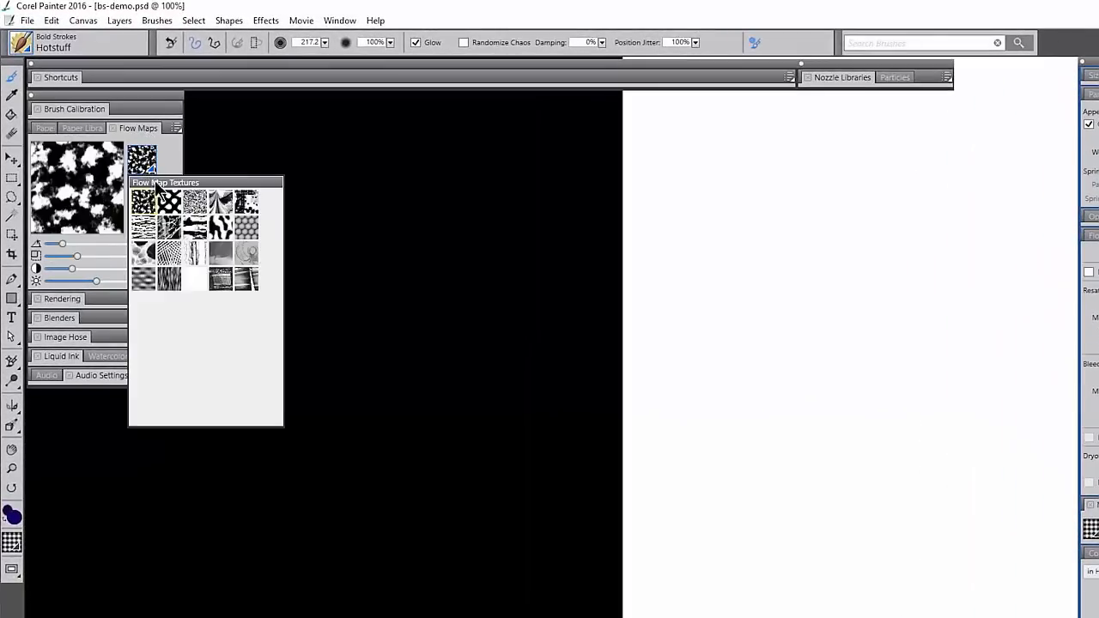
{"action": "left_click", "coordinate": [144, 227]}
{"action": "mouse_move", "coordinate": [329, 288]}
{"action": "left_mouse_down"}
{"action": "mouse_move", "coordinate": [309, 436]}
{"action": "mouse_move", "coordinate": [454, 275]}
{"action": "mouse_move", "coordinate": [223, 356]}
{"action": "mouse_move", "coordinate": [396, 592]}
{"action": "mouse_move", "coordinate": [550, 515]}
{"action": "mouse_move", "coordinate": [447, 592]}
{"action": "mouse_move", "coordinate": [675, 528]}
{"action": "left_mouse_up"}
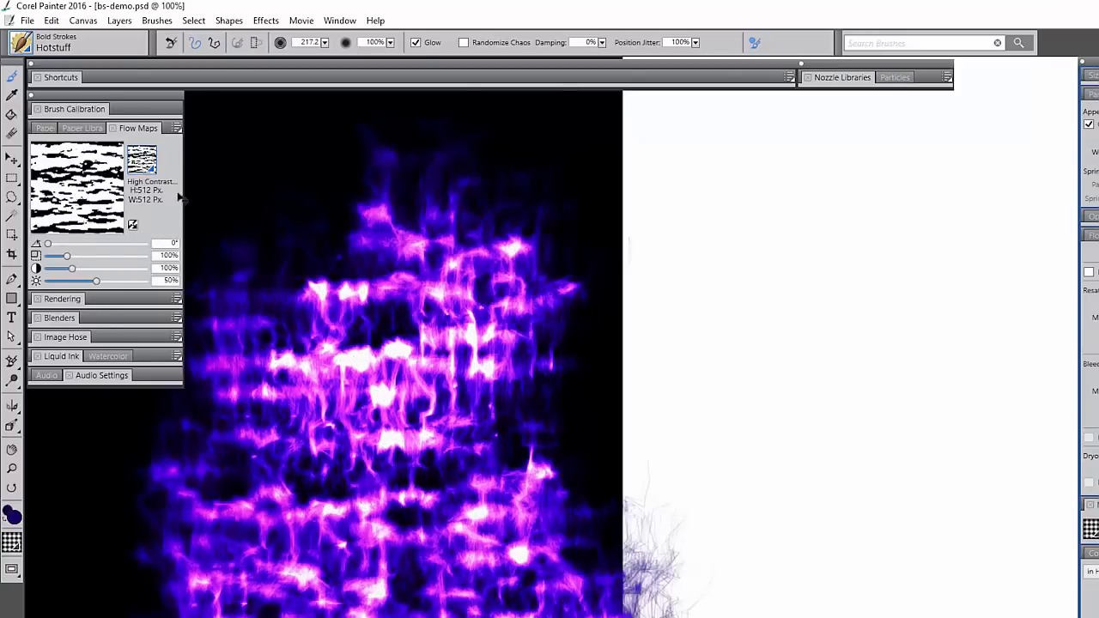
Step: Undo the violet flames and repaint them over the black half using the Horizontal Flow flow map
{"action": "key", "text": "ctrl+z"}
{"action": "left_click", "coordinate": [144, 159]}
{"action": "left_click", "coordinate": [206, 229]}
{"action": "mouse_move", "coordinate": [380, 252]}
{"action": "left_mouse_down"}
{"action": "mouse_move", "coordinate": [370, 314]}
{"action": "mouse_move", "coordinate": [451, 369]}
{"action": "mouse_move", "coordinate": [303, 440]}
{"action": "mouse_move", "coordinate": [523, 361]}
{"action": "mouse_move", "coordinate": [215, 567]}
{"action": "mouse_move", "coordinate": [507, 567]}
{"action": "mouse_move", "coordinate": [653, 550]}
{"action": "left_mouse_up"}
{"action": "left_click_drag", "start_coordinate": [409, 605], "coordinate": [343, 605]}
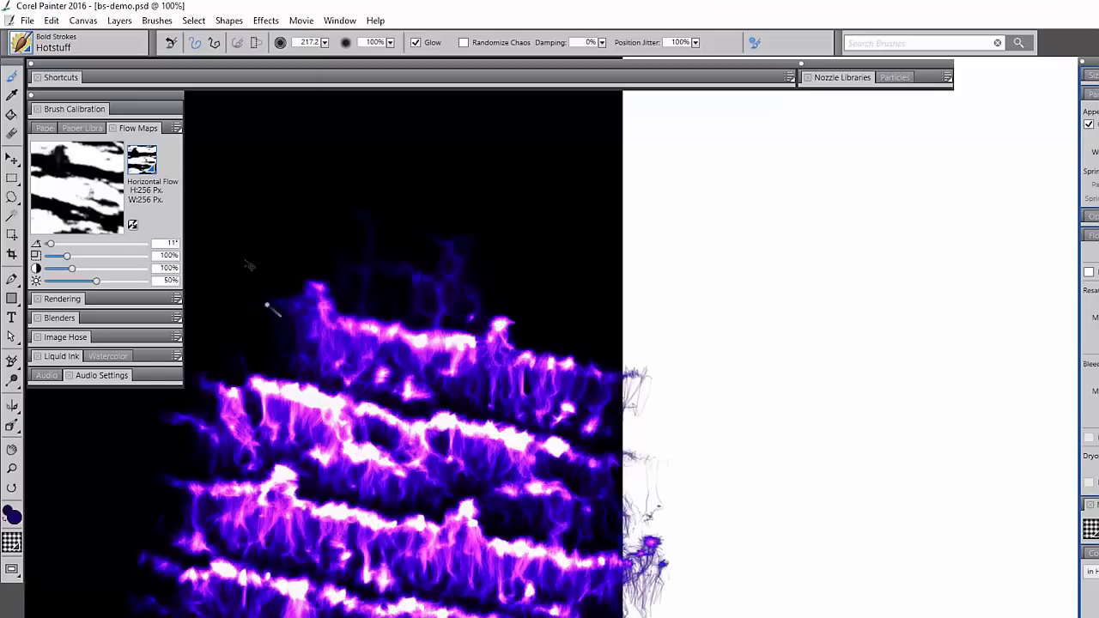
Step: Rotate the Horizontal Flow map to 85° and paint more Hotstuff flames above the banded ones
{"action": "mouse_move", "coordinate": [68, 244]}
{"action": "left_mouse_down"}
{"action": "mouse_move", "coordinate": [81, 244]}
{"action": "mouse_move", "coordinate": [71, 244]}
{"action": "left_mouse_up"}
{"action": "left_click_drag", "start_coordinate": [379, 188], "coordinate": [412, 206]}
{"action": "left_click_drag", "start_coordinate": [393, 244], "coordinate": [575, 211]}
{"action": "key", "text": "ctrl+z"}
{"action": "mouse_move", "coordinate": [391, 172]}
{"action": "left_mouse_down"}
{"action": "mouse_move", "coordinate": [383, 222]}
{"action": "mouse_move", "coordinate": [389, 181]}
{"action": "left_mouse_up"}
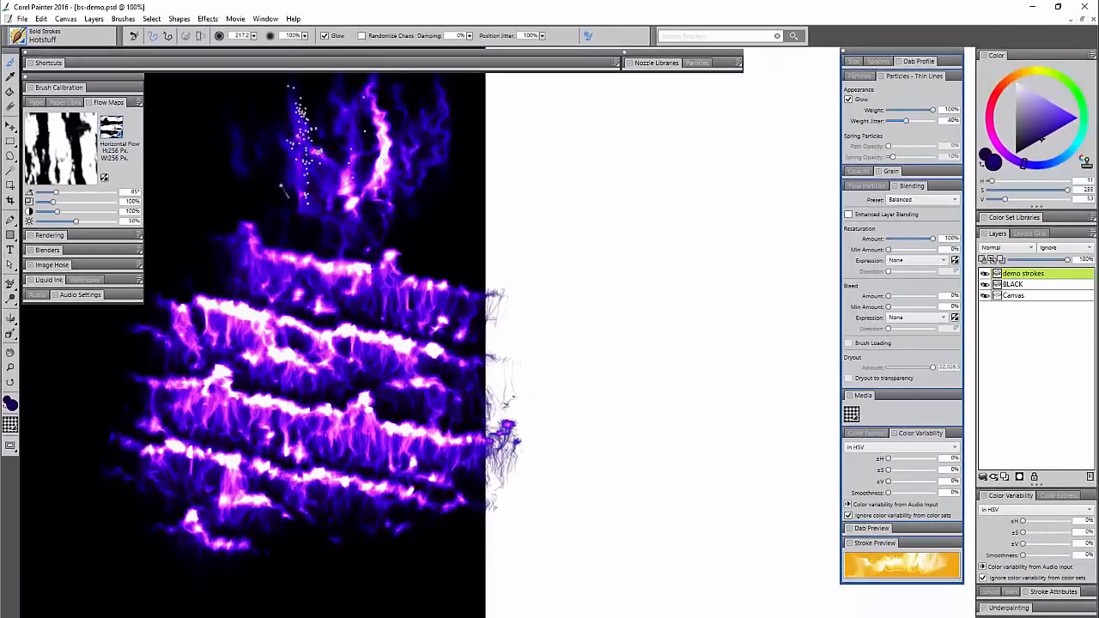
{"action": "mouse_move", "coordinate": [284, 187]}
{"action": "left_mouse_down"}
{"action": "mouse_move", "coordinate": [380, 245]}
{"action": "mouse_move", "coordinate": [462, 273]}
{"action": "mouse_move", "coordinate": [455, 311]}
{"action": "mouse_move", "coordinate": [467, 374]}
{"action": "mouse_move", "coordinate": [594, 386]}
{"action": "mouse_move", "coordinate": [464, 516]}
{"action": "left_mouse_up"}
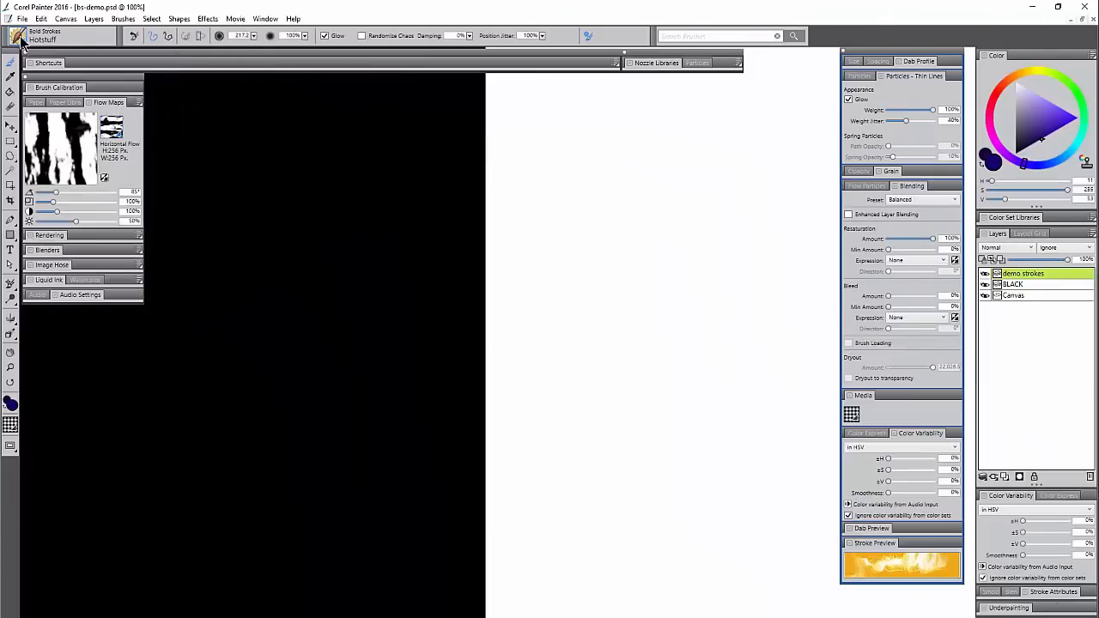
Step: Choose the Lightwave brush from Bold Strokes and set the main color to bright cyan
{"action": "left_click", "coordinate": [18, 38]}
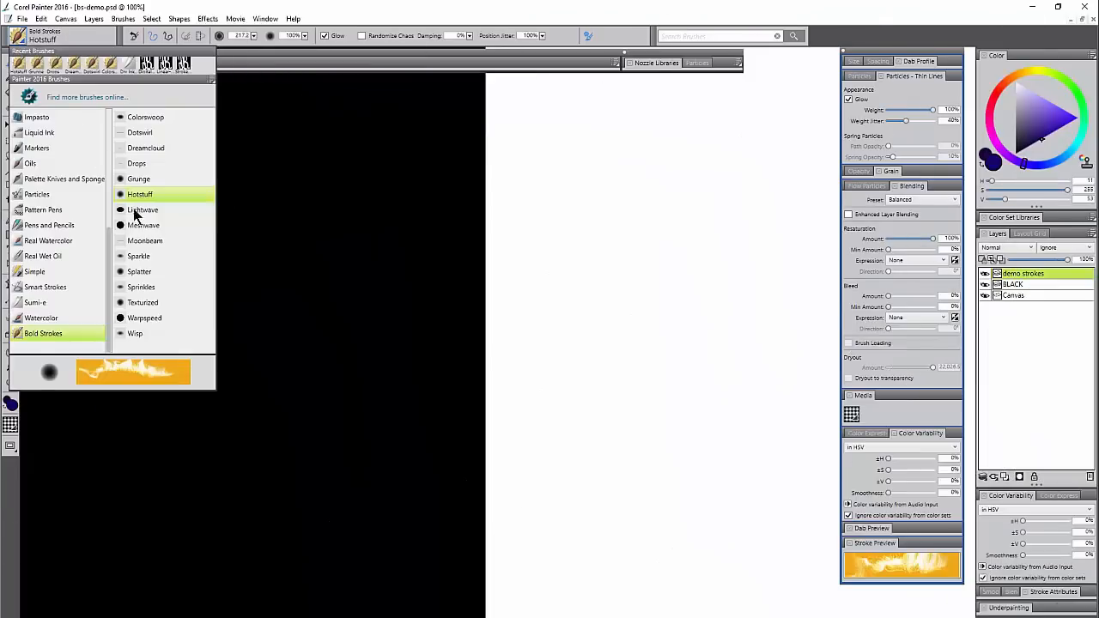
{"action": "left_click", "coordinate": [142, 210]}
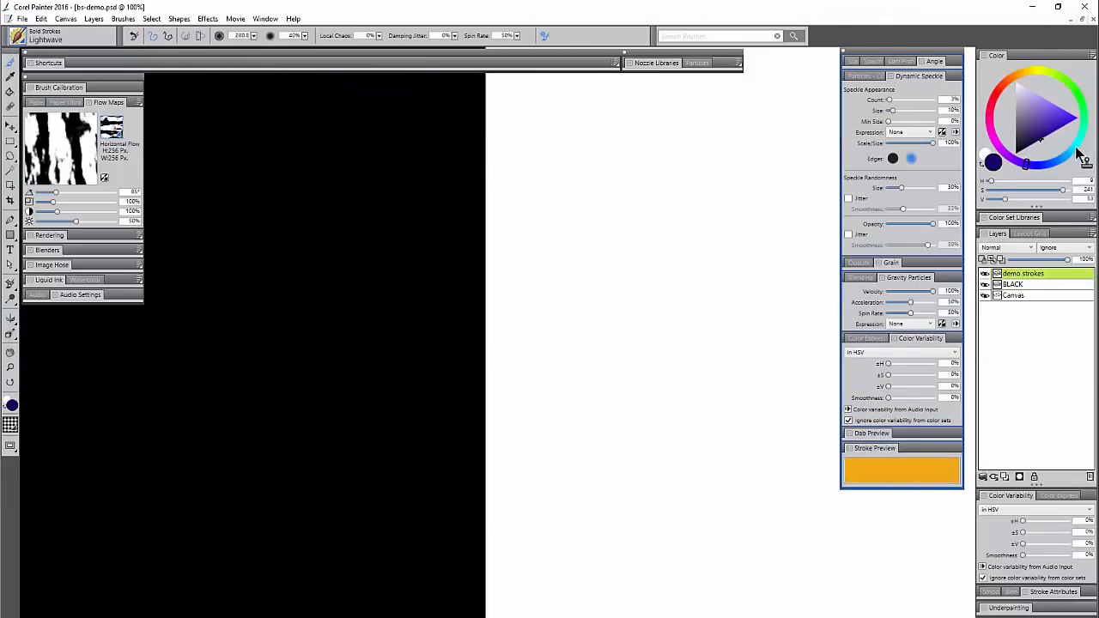
{"action": "left_click", "coordinate": [1080, 155]}
{"action": "left_click_drag", "start_coordinate": [1048, 121], "coordinate": [1076, 127]}
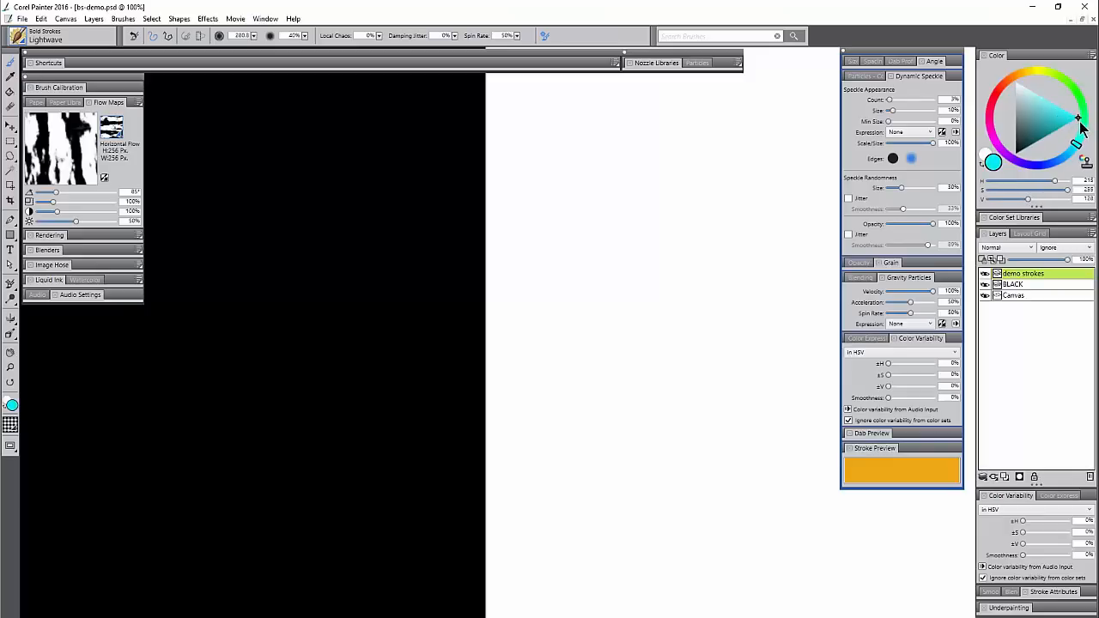
Step: Paint long, winding cyan Lightwave ribbons over the black half, undoing them after each attempt
{"action": "mouse_move", "coordinate": [373, 157]}
{"action": "left_mouse_down"}
{"action": "mouse_move", "coordinate": [330, 162]}
{"action": "mouse_move", "coordinate": [263, 273]}
{"action": "mouse_move", "coordinate": [364, 309]}
{"action": "mouse_move", "coordinate": [359, 396]}
{"action": "mouse_move", "coordinate": [245, 378]}
{"action": "mouse_move", "coordinate": [97, 387]}
{"action": "mouse_move", "coordinate": [115, 506]}
{"action": "mouse_move", "coordinate": [230, 499]}
{"action": "mouse_move", "coordinate": [261, 598]}
{"action": "mouse_move", "coordinate": [336, 523]}
{"action": "mouse_move", "coordinate": [360, 451]}
{"action": "mouse_move", "coordinate": [445, 500]}
{"action": "mouse_move", "coordinate": [474, 377]}
{"action": "mouse_move", "coordinate": [394, 267]}
{"action": "mouse_move", "coordinate": [412, 206]}
{"action": "mouse_move", "coordinate": [414, 117]}
{"action": "mouse_move", "coordinate": [302, 108]}
{"action": "mouse_move", "coordinate": [198, 186]}
{"action": "mouse_move", "coordinate": [230, 275]}
{"action": "mouse_move", "coordinate": [181, 335]}
{"action": "left_mouse_up"}
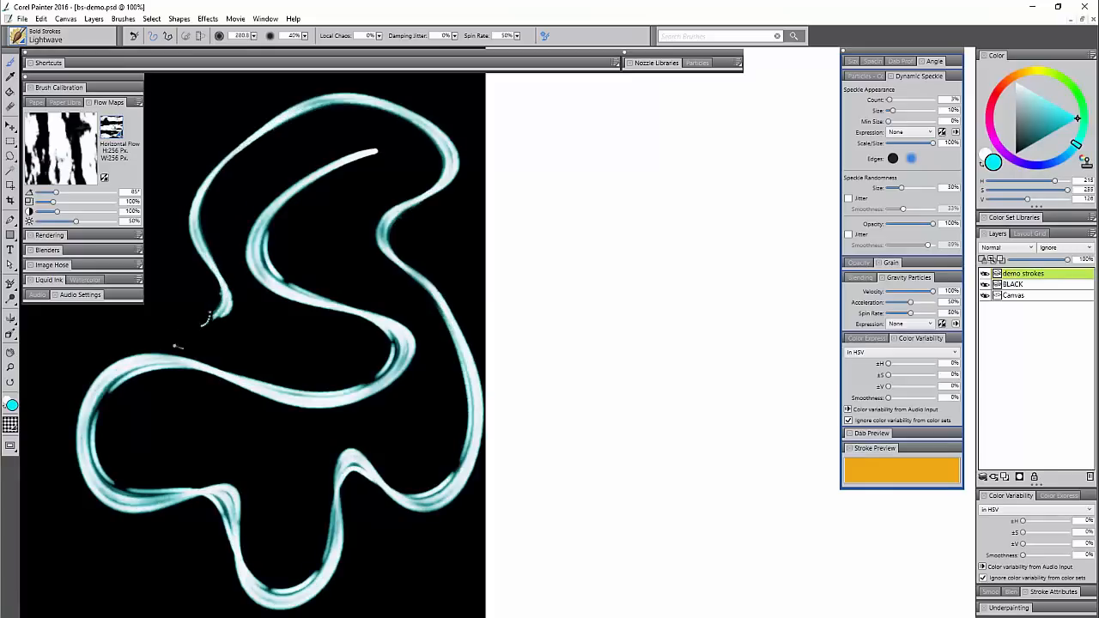
{"action": "key", "text": "ctrl+z"}
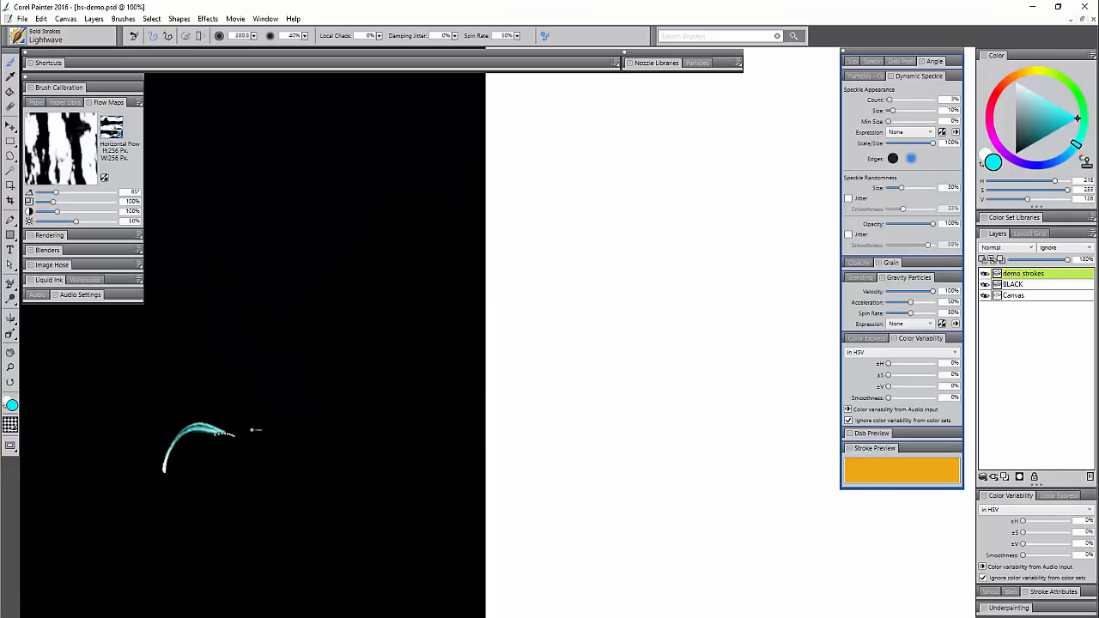
{"action": "left_click_drag", "start_coordinate": [229, 300], "coordinate": [307, 274]}
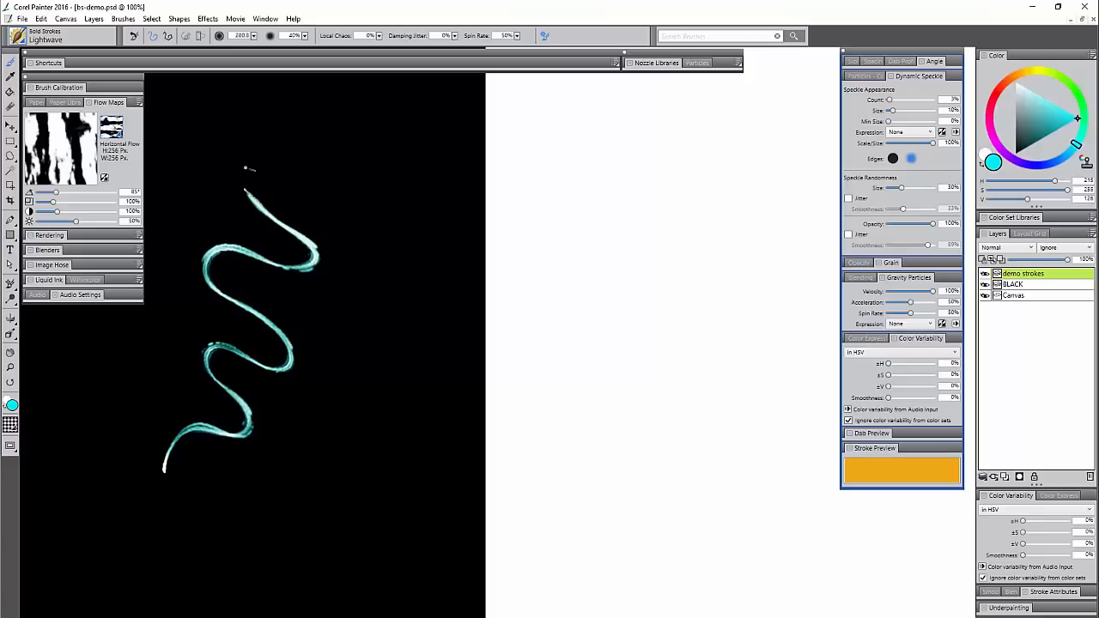
{"action": "mouse_move", "coordinate": [352, 157]}
{"action": "left_mouse_down"}
{"action": "mouse_move", "coordinate": [382, 214]}
{"action": "mouse_move", "coordinate": [323, 316]}
{"action": "mouse_move", "coordinate": [308, 398]}
{"action": "mouse_move", "coordinate": [435, 374]}
{"action": "mouse_move", "coordinate": [295, 478]}
{"action": "mouse_move", "coordinate": [351, 483]}
{"action": "mouse_move", "coordinate": [371, 542]}
{"action": "mouse_move", "coordinate": [440, 567]}
{"action": "left_mouse_up"}
{"action": "key", "text": "ctrl+z"}
{"action": "mouse_move", "coordinate": [309, 581]}
{"action": "left_mouse_down"}
{"action": "mouse_move", "coordinate": [292, 397]}
{"action": "mouse_move", "coordinate": [255, 279]}
{"action": "mouse_move", "coordinate": [334, 160]}
{"action": "mouse_move", "coordinate": [500, 317]}
{"action": "mouse_move", "coordinate": [473, 478]}
{"action": "mouse_move", "coordinate": [553, 560]}
{"action": "left_mouse_up"}
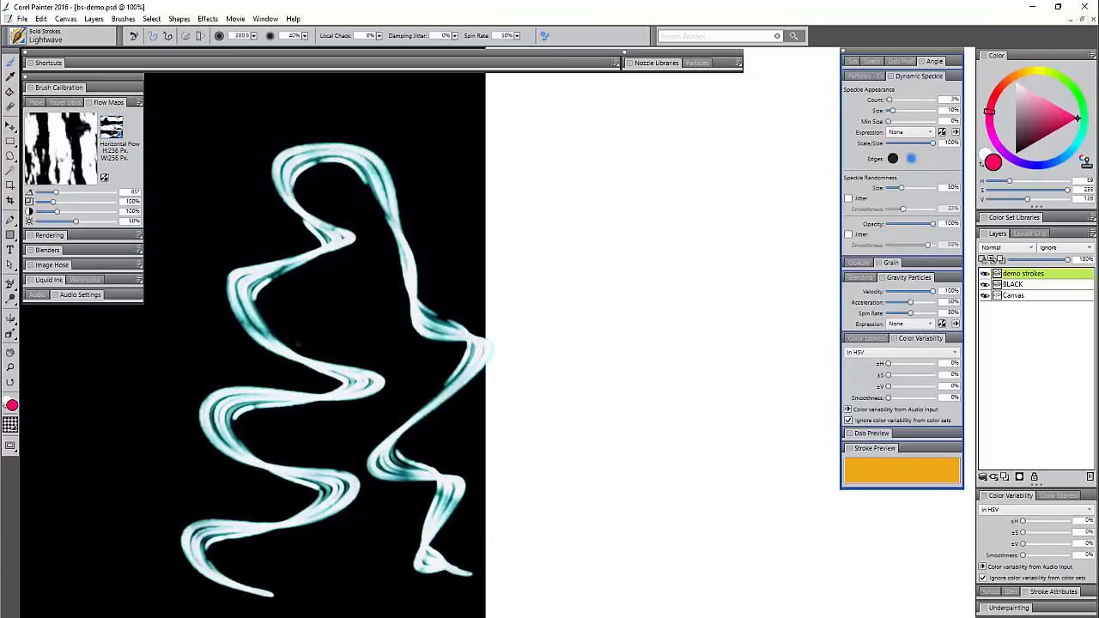
{"action": "key", "text": "ctrl+z"}
Step: Switch the main color to crimson pink, test straight diagonal Lightwave strokes on the black half, and clear them
{"action": "mouse_move", "coordinate": [196, 547]}
{"action": "left_mouse_down"}
{"action": "mouse_move", "coordinate": [270, 424]}
{"action": "mouse_move", "coordinate": [184, 395]}
{"action": "mouse_move", "coordinate": [337, 342]}
{"action": "mouse_move", "coordinate": [342, 494]}
{"action": "mouse_move", "coordinate": [387, 465]}
{"action": "mouse_move", "coordinate": [306, 327]}
{"action": "mouse_move", "coordinate": [437, 123]}
{"action": "mouse_move", "coordinate": [476, 247]}
{"action": "mouse_move", "coordinate": [270, 429]}
{"action": "mouse_move", "coordinate": [287, 502]}
{"action": "left_mouse_up"}
{"action": "key", "text": "ctrl+z"}
{"action": "left_click_drag", "start_coordinate": [109, 532], "coordinate": [349, 250]}
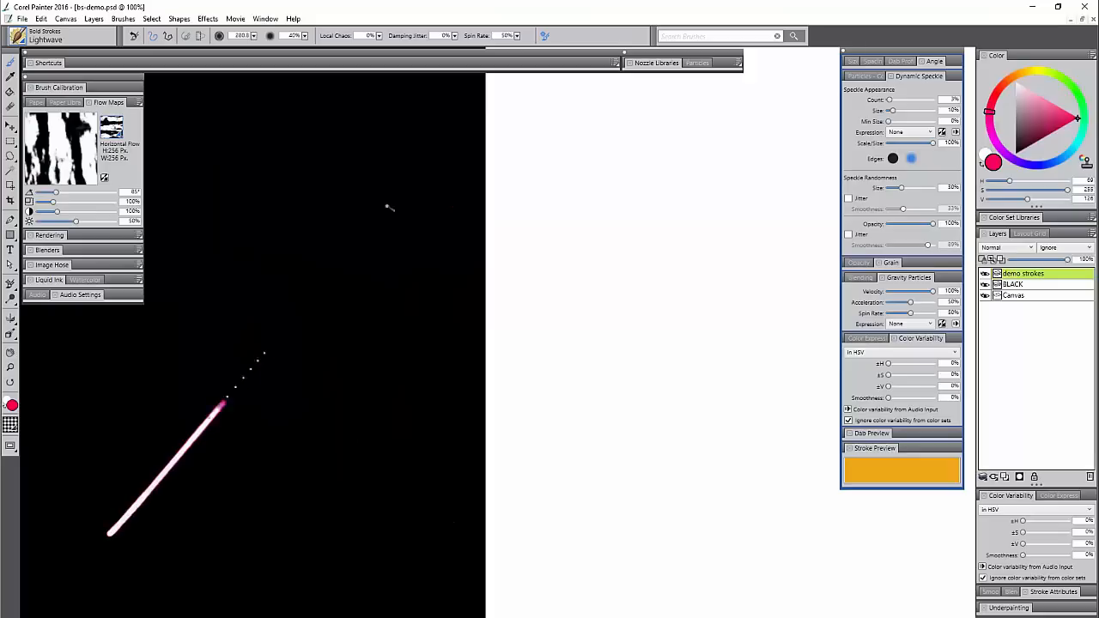
{"action": "left_click_drag", "start_coordinate": [118, 566], "coordinate": [376, 276]}
{"action": "left_click_drag", "start_coordinate": [308, 426], "coordinate": [376, 364]}
{"action": "mouse_move", "coordinate": [184, 615]}
{"action": "left_mouse_down"}
{"action": "mouse_move", "coordinate": [456, 346]}
{"action": "mouse_move", "coordinate": [525, 321]}
{"action": "left_mouse_up"}
{"action": "key", "text": "Delete"}
Step: Paint a winding pink Lightwave ribbon, then set hue variability to 21% and paint more ribbons over it
{"action": "mouse_move", "coordinate": [344, 137]}
{"action": "left_mouse_down"}
{"action": "mouse_move", "coordinate": [309, 139]}
{"action": "mouse_move", "coordinate": [332, 227]}
{"action": "mouse_move", "coordinate": [278, 291]}
{"action": "mouse_move", "coordinate": [178, 341]}
{"action": "mouse_move", "coordinate": [217, 429]}
{"action": "mouse_move", "coordinate": [133, 512]}
{"action": "mouse_move", "coordinate": [335, 527]}
{"action": "mouse_move", "coordinate": [284, 412]}
{"action": "mouse_move", "coordinate": [354, 432]}
{"action": "mouse_move", "coordinate": [357, 318]}
{"action": "left_mouse_up"}
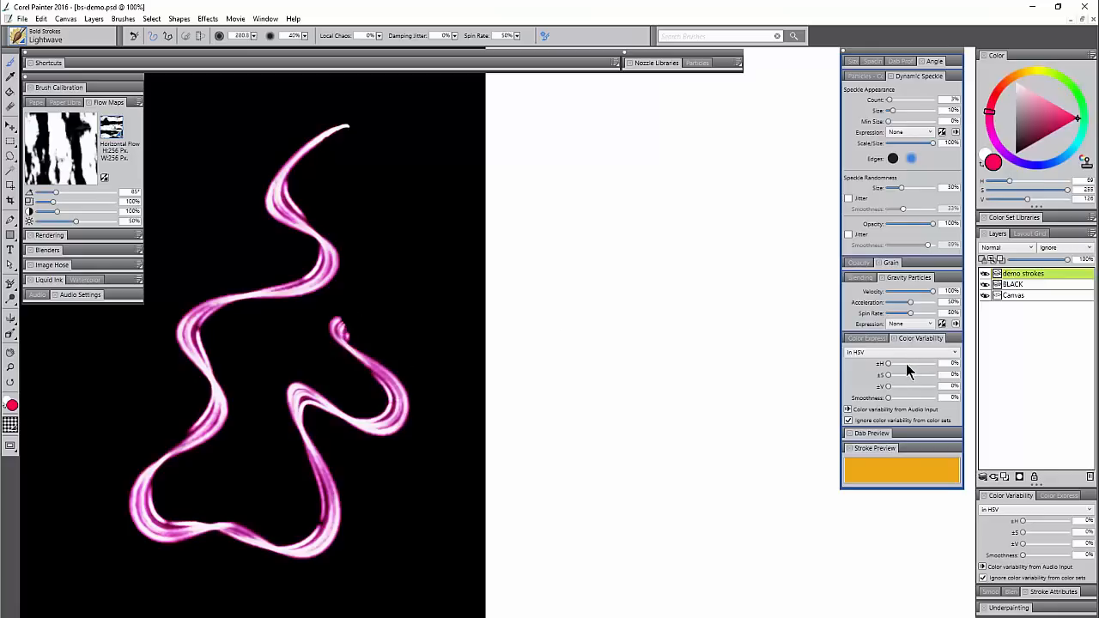
{"action": "left_click_drag", "start_coordinate": [900, 363], "coordinate": [906, 363]}
{"action": "mouse_move", "coordinate": [410, 136]}
{"action": "left_mouse_down"}
{"action": "mouse_move", "coordinate": [418, 300]}
{"action": "mouse_move", "coordinate": [294, 275]}
{"action": "mouse_move", "coordinate": [276, 323]}
{"action": "mouse_move", "coordinate": [391, 522]}
{"action": "mouse_move", "coordinate": [287, 529]}
{"action": "mouse_move", "coordinate": [147, 440]}
{"action": "mouse_move", "coordinate": [239, 443]}
{"action": "mouse_move", "coordinate": [292, 346]}
{"action": "mouse_move", "coordinate": [386, 393]}
{"action": "mouse_move", "coordinate": [351, 318]}
{"action": "mouse_move", "coordinate": [208, 201]}
{"action": "mouse_move", "coordinate": [333, 206]}
{"action": "mouse_move", "coordinate": [347, 112]}
{"action": "mouse_move", "coordinate": [436, 213]}
{"action": "mouse_move", "coordinate": [432, 187]}
{"action": "mouse_move", "coordinate": [382, 243]}
{"action": "mouse_move", "coordinate": [446, 404]}
{"action": "mouse_move", "coordinate": [356, 427]}
{"action": "mouse_move", "coordinate": [293, 415]}
{"action": "mouse_move", "coordinate": [242, 558]}
{"action": "left_mouse_up"}
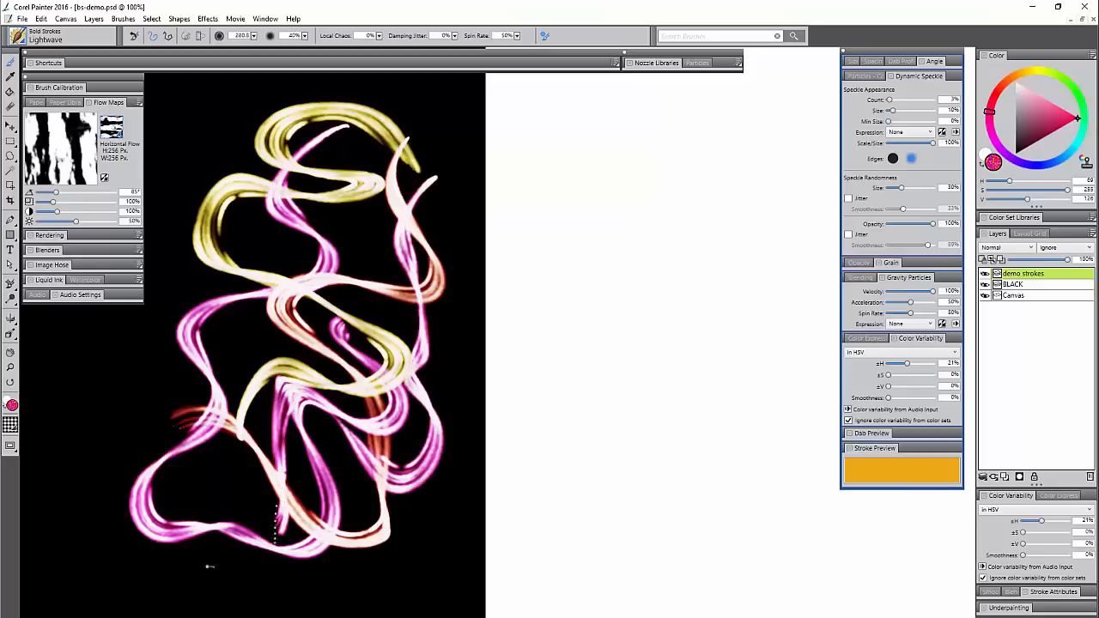
{"action": "mouse_move", "coordinate": [113, 454]}
{"action": "left_mouse_down"}
{"action": "mouse_move", "coordinate": [163, 389]}
{"action": "mouse_move", "coordinate": [227, 364]}
{"action": "mouse_move", "coordinate": [247, 233]}
{"action": "mouse_move", "coordinate": [232, 211]}
{"action": "left_mouse_up"}
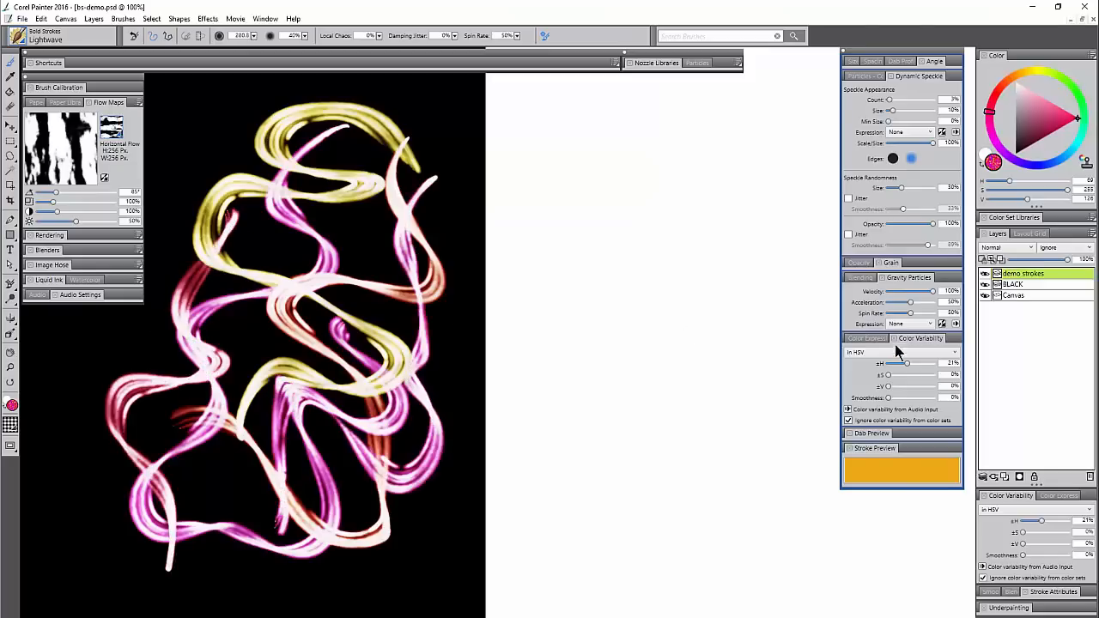
Step: Clear the ribbons and paint several new Lightwave strokes on the black half with hue variability at 50%
{"action": "mouse_move", "coordinate": [502, 254]}
{"action": "left_mouse_down"}
{"action": "mouse_move", "coordinate": [434, 384]}
{"action": "mouse_move", "coordinate": [297, 416]}
{"action": "mouse_move", "coordinate": [391, 536]}
{"action": "mouse_move", "coordinate": [206, 197]}
{"action": "left_mouse_up"}
{"action": "key", "text": "BackSpace"}
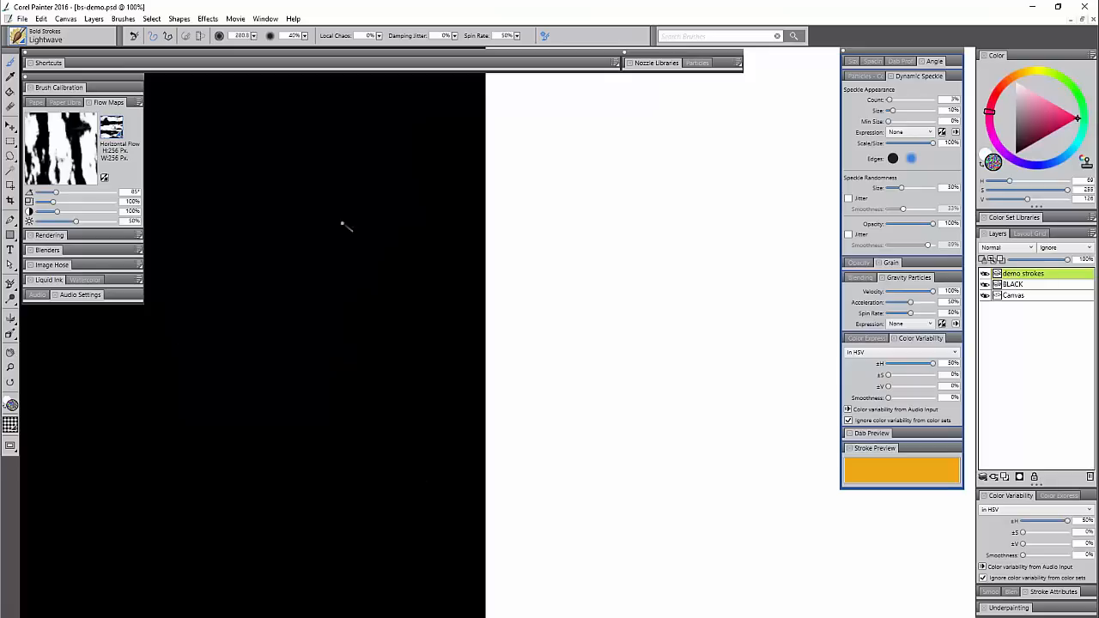
{"action": "left_click_drag", "start_coordinate": [314, 193], "coordinate": [242, 413]}
{"action": "left_click_drag", "start_coordinate": [335, 396], "coordinate": [319, 425]}
{"action": "mouse_move", "coordinate": [403, 222]}
{"action": "left_mouse_down"}
{"action": "mouse_move", "coordinate": [404, 344]}
{"action": "mouse_move", "coordinate": [370, 481]}
{"action": "left_mouse_up"}
{"action": "left_click_drag", "start_coordinate": [409, 140], "coordinate": [441, 589]}
Step: Choose the Meshwave brush from Bold Strokes and paint a wide wave from the black half across the white half
{"action": "left_click", "coordinate": [19, 40]}
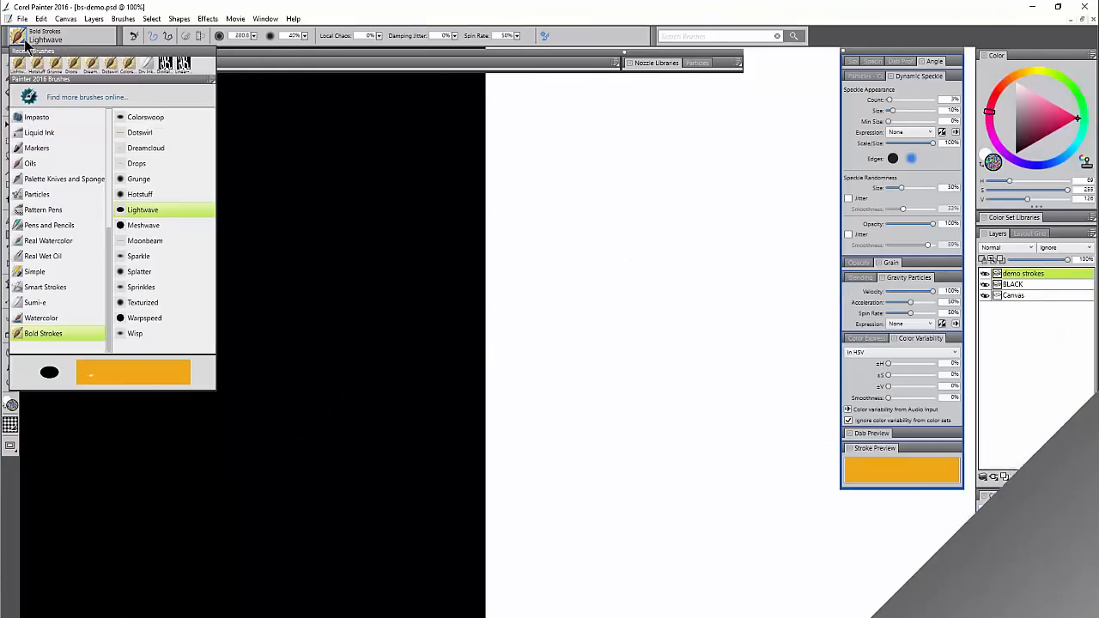
{"action": "left_click", "coordinate": [139, 227]}
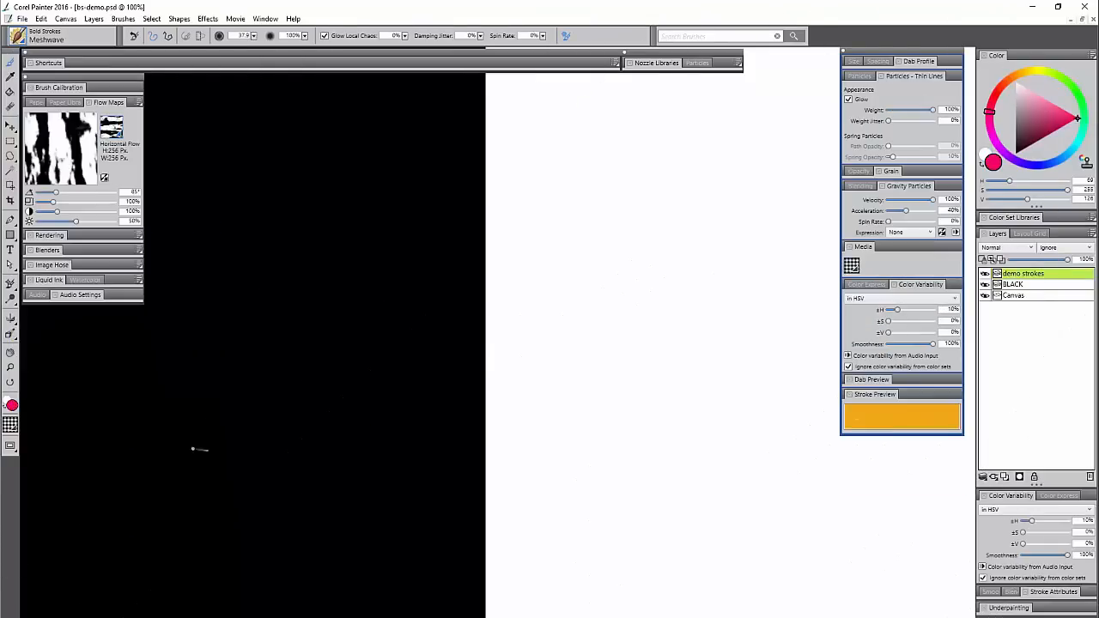
{"action": "mouse_move", "coordinate": [150, 409]}
{"action": "left_mouse_down"}
{"action": "mouse_move", "coordinate": [284, 473]}
{"action": "mouse_move", "coordinate": [398, 243]}
{"action": "mouse_move", "coordinate": [466, 506]}
{"action": "mouse_move", "coordinate": [566, 233]}
{"action": "mouse_move", "coordinate": [645, 461]}
{"action": "mouse_move", "coordinate": [730, 269]}
{"action": "mouse_move", "coordinate": [798, 418]}
{"action": "mouse_move", "coordinate": [899, 459]}
{"action": "left_mouse_up"}
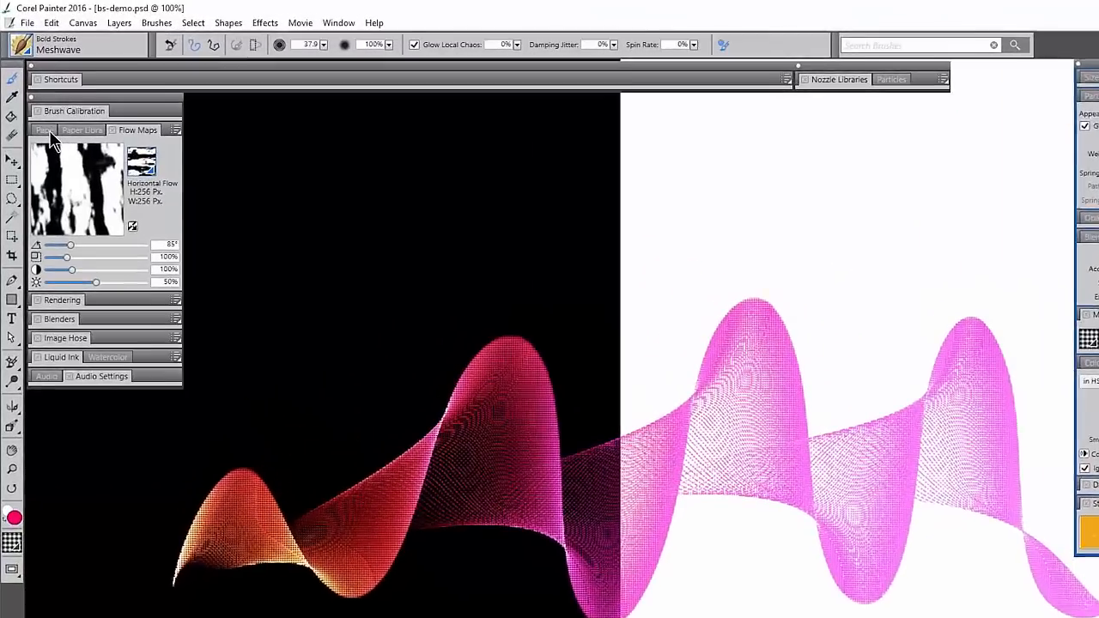
Step: Paint one Meshwave stroke with the Small Dots paper scaled to 176% and another at a smaller paper scale
{"action": "left_click", "coordinate": [40, 103]}
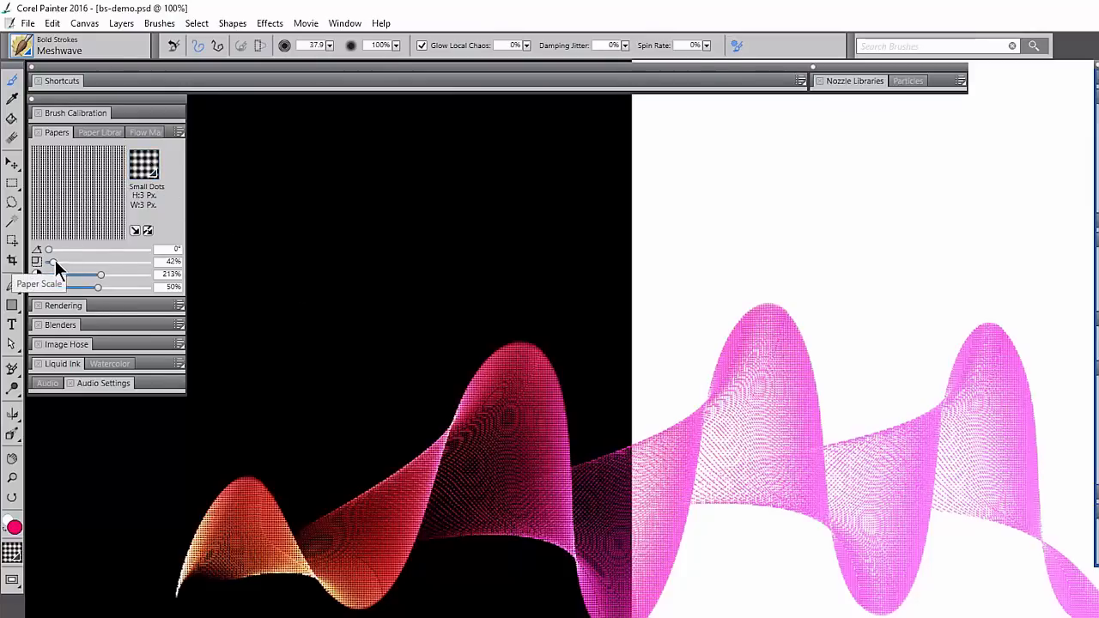
{"action": "left_click_drag", "start_coordinate": [53, 260], "coordinate": [89, 263]}
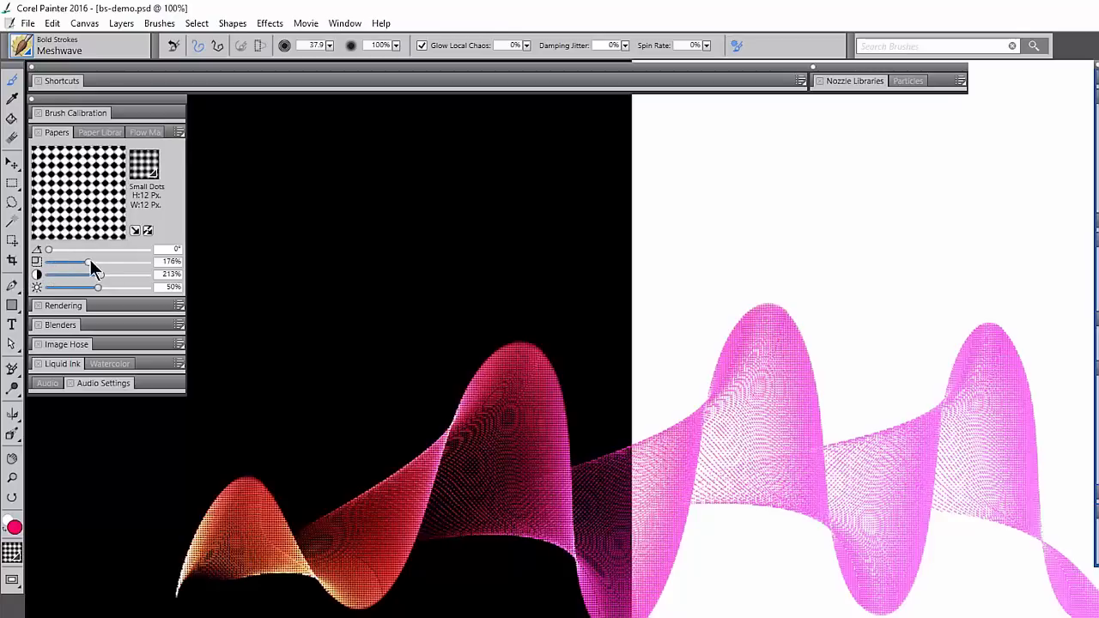
{"action": "mouse_move", "coordinate": [251, 369]}
{"action": "left_mouse_down"}
{"action": "mouse_move", "coordinate": [393, 398]}
{"action": "mouse_move", "coordinate": [443, 140]}
{"action": "mouse_move", "coordinate": [528, 260]}
{"action": "mouse_move", "coordinate": [580, 226]}
{"action": "left_mouse_up"}
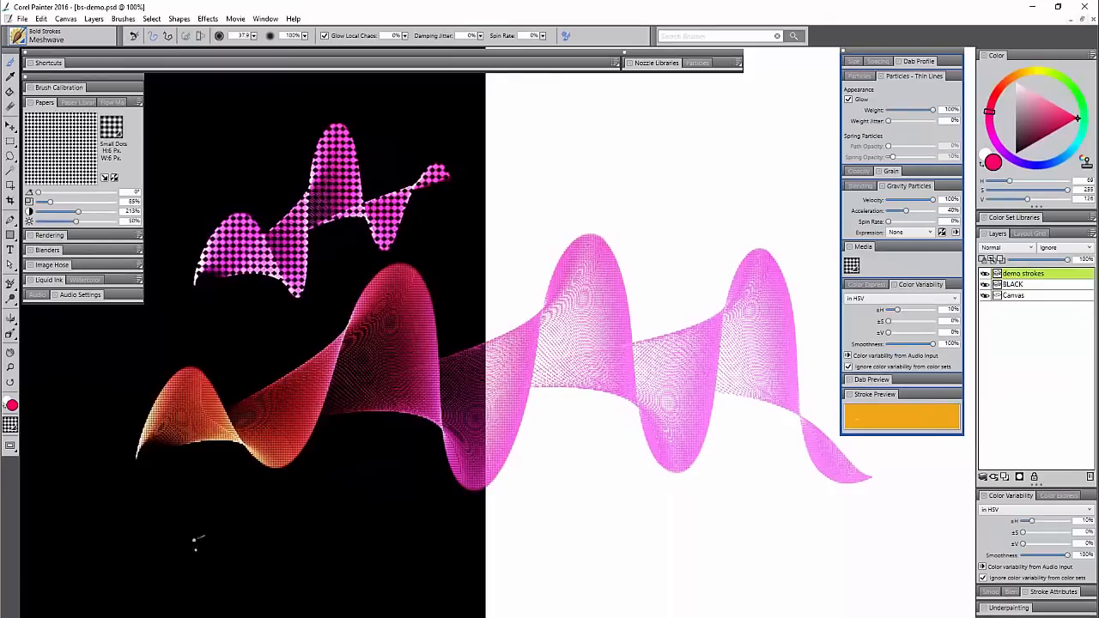
{"action": "mouse_move", "coordinate": [196, 541]}
{"action": "left_mouse_down"}
{"action": "mouse_move", "coordinate": [309, 564]}
{"action": "mouse_move", "coordinate": [348, 544]}
{"action": "mouse_move", "coordinate": [390, 452]}
{"action": "mouse_move", "coordinate": [447, 589]}
{"action": "mouse_move", "coordinate": [498, 536]}
{"action": "mouse_move", "coordinate": [534, 578]}
{"action": "left_mouse_up"}
Step: Paint Meshwave strokes across both halves with the Window Frost paper, using 50% hue variability for the second one
{"action": "left_click", "coordinate": [111, 130]}
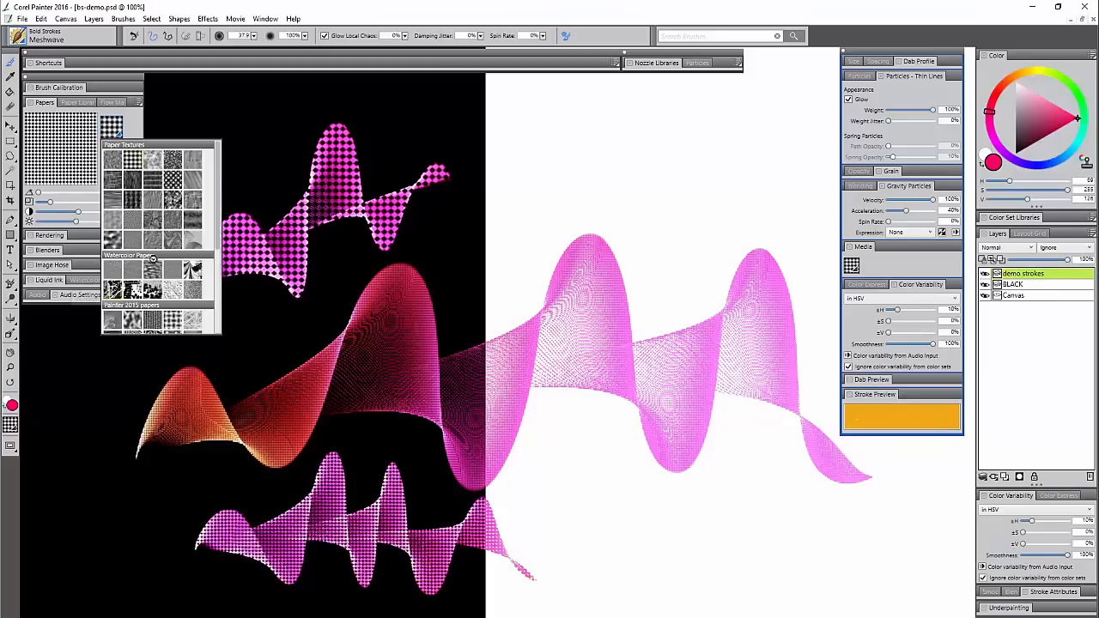
{"action": "left_click", "coordinate": [114, 288]}
{"action": "mouse_move", "coordinate": [180, 176]}
{"action": "left_mouse_down"}
{"action": "mouse_move", "coordinate": [229, 194]}
{"action": "mouse_move", "coordinate": [270, 90]}
{"action": "mouse_move", "coordinate": [256, 317]}
{"action": "mouse_move", "coordinate": [391, 86]}
{"action": "mouse_move", "coordinate": [442, 94]}
{"action": "mouse_move", "coordinate": [478, 256]}
{"action": "mouse_move", "coordinate": [583, 112]}
{"action": "mouse_move", "coordinate": [657, 159]}
{"action": "mouse_move", "coordinate": [717, 253]}
{"action": "mouse_move", "coordinate": [790, 171]}
{"action": "left_mouse_up"}
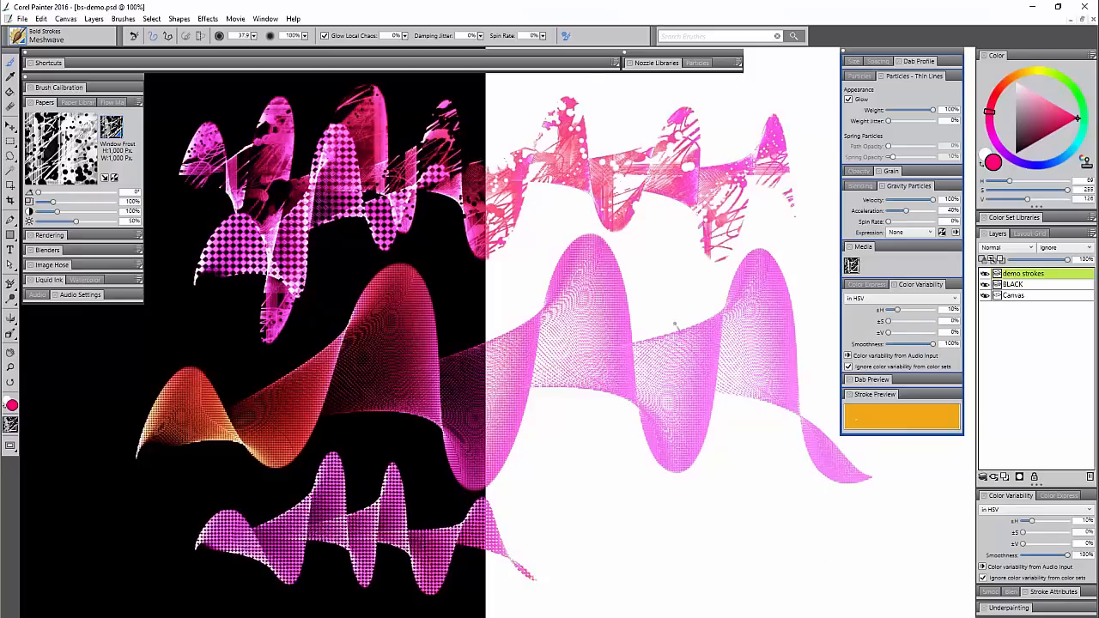
{"action": "left_click_drag", "start_coordinate": [897, 310], "coordinate": [932, 313]}
{"action": "mouse_move", "coordinate": [226, 364]}
{"action": "left_mouse_down"}
{"action": "mouse_move", "coordinate": [326, 481]}
{"action": "mouse_move", "coordinate": [446, 309]}
{"action": "mouse_move", "coordinate": [558, 420]}
{"action": "mouse_move", "coordinate": [618, 535]}
{"action": "mouse_move", "coordinate": [691, 439]}
{"action": "left_mouse_up"}
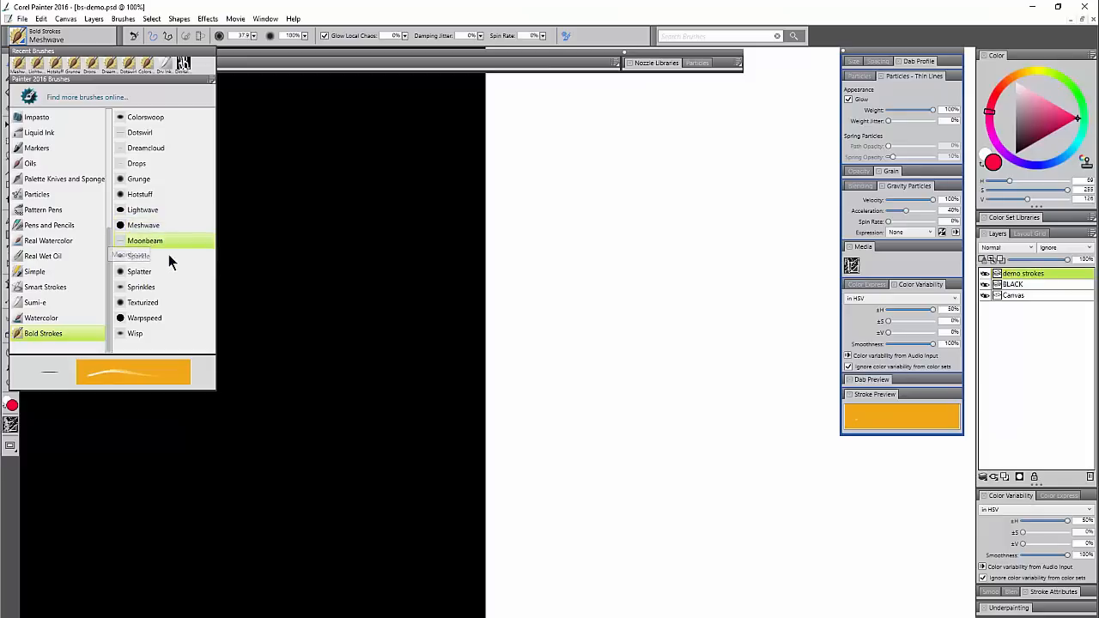
Step: Choose the Moonbeam brush, set magenta main and blue additional colors, and paint winding glowing lines on the black half
{"action": "left_click", "coordinate": [144, 241]}
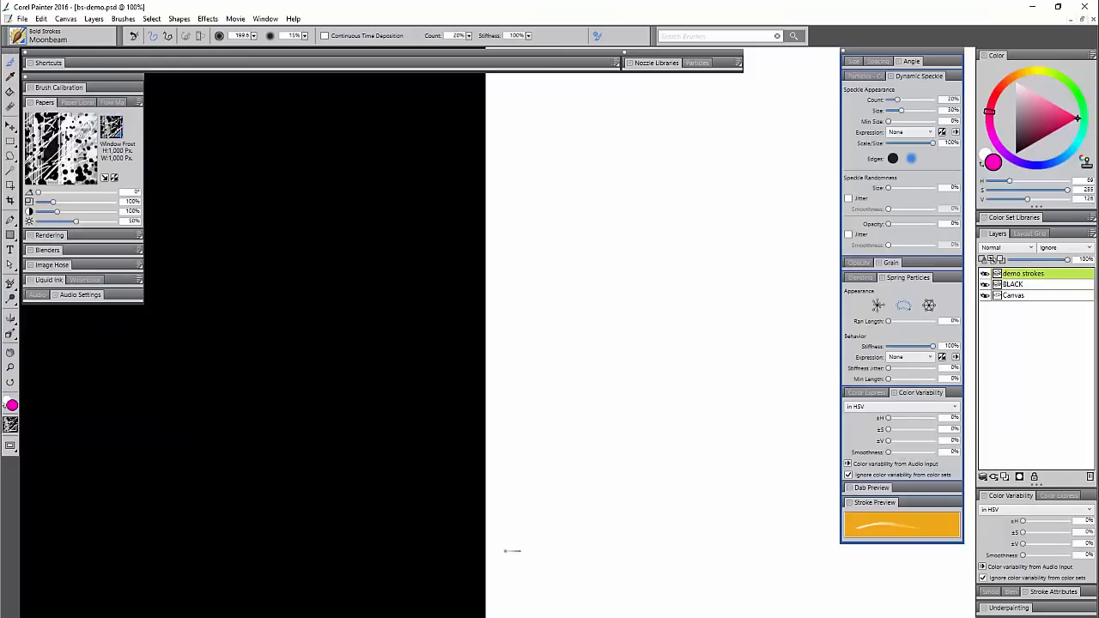
{"action": "left_click", "coordinate": [988, 158]}
{"action": "left_click", "coordinate": [1077, 119]}
{"action": "left_click", "coordinate": [994, 159]}
{"action": "mouse_move", "coordinate": [185, 419]}
{"action": "left_mouse_down"}
{"action": "mouse_move", "coordinate": [296, 360]}
{"action": "mouse_move", "coordinate": [395, 328]}
{"action": "mouse_move", "coordinate": [415, 447]}
{"action": "mouse_move", "coordinate": [407, 200]}
{"action": "left_mouse_up"}
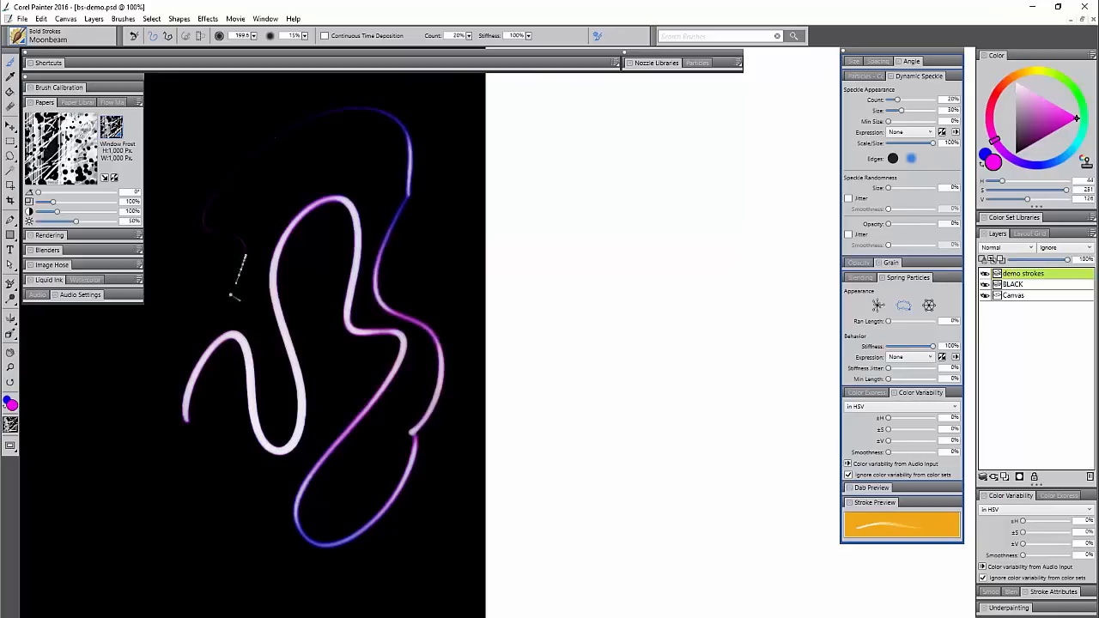
{"action": "mouse_move", "coordinate": [163, 464]}
{"action": "left_mouse_down"}
{"action": "mouse_move", "coordinate": [238, 569]}
{"action": "mouse_move", "coordinate": [283, 461]}
{"action": "mouse_move", "coordinate": [422, 524]}
{"action": "mouse_move", "coordinate": [438, 432]}
{"action": "left_mouse_up"}
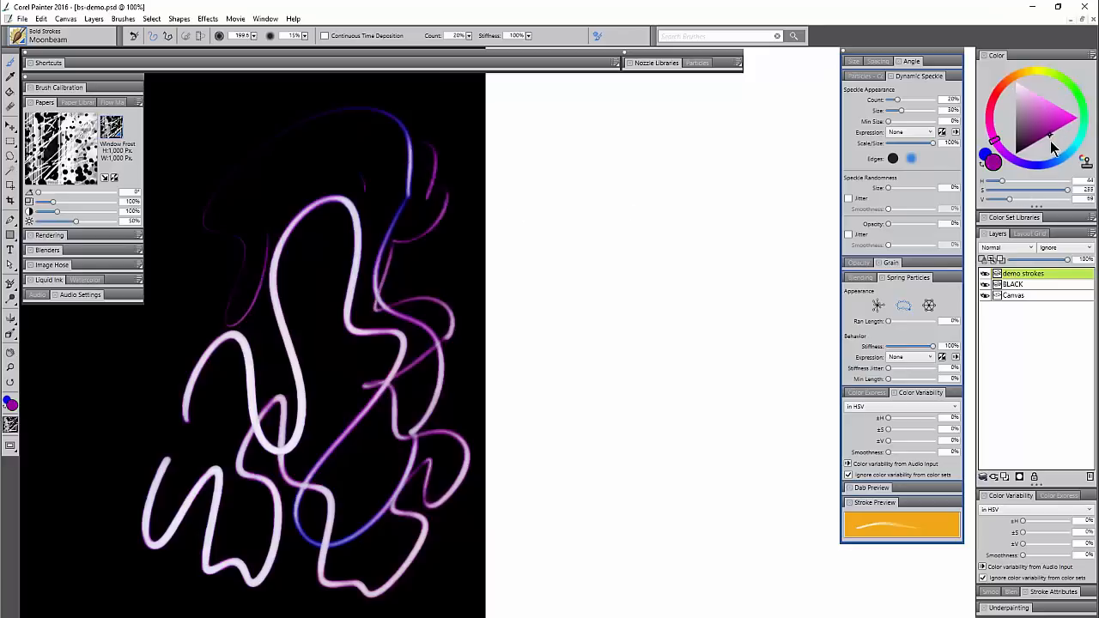
Step: Set the additional color to dark blue, clear the previous strokes, and paint fresh Moonbeam lines over the black half
{"action": "left_click", "coordinate": [986, 156]}
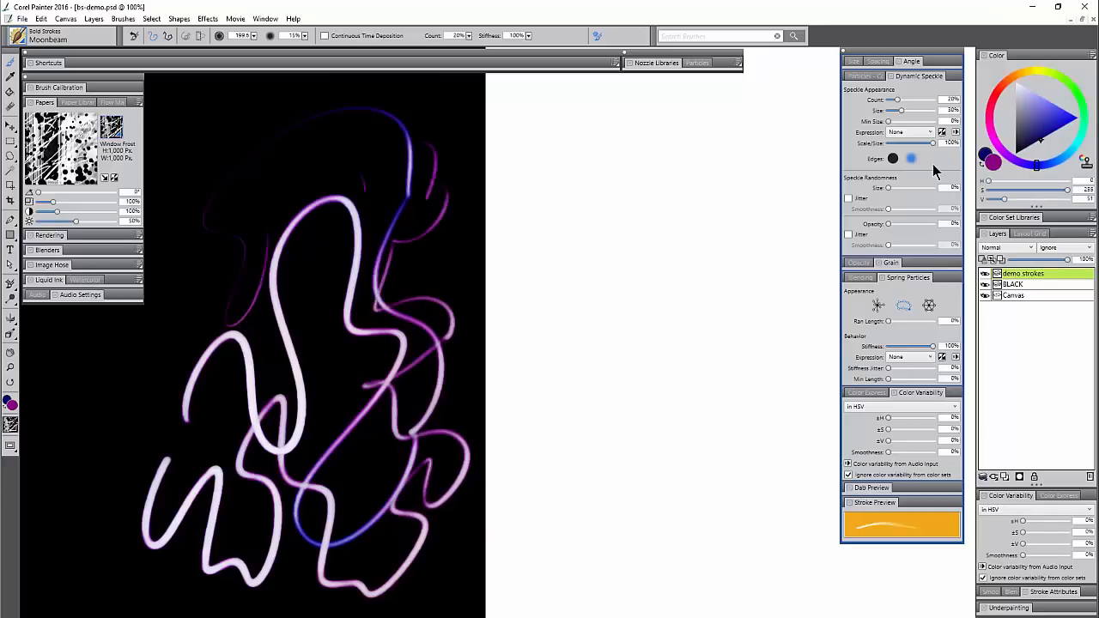
{"action": "key", "text": "BackSpace"}
{"action": "mouse_move", "coordinate": [327, 153]}
{"action": "left_mouse_down"}
{"action": "mouse_move", "coordinate": [187, 314]}
{"action": "mouse_move", "coordinate": [162, 433]}
{"action": "mouse_move", "coordinate": [298, 378]}
{"action": "mouse_move", "coordinate": [355, 387]}
{"action": "mouse_move", "coordinate": [378, 247]}
{"action": "mouse_move", "coordinate": [441, 314]}
{"action": "mouse_move", "coordinate": [432, 473]}
{"action": "left_mouse_up"}
{"action": "key", "text": "Delete"}
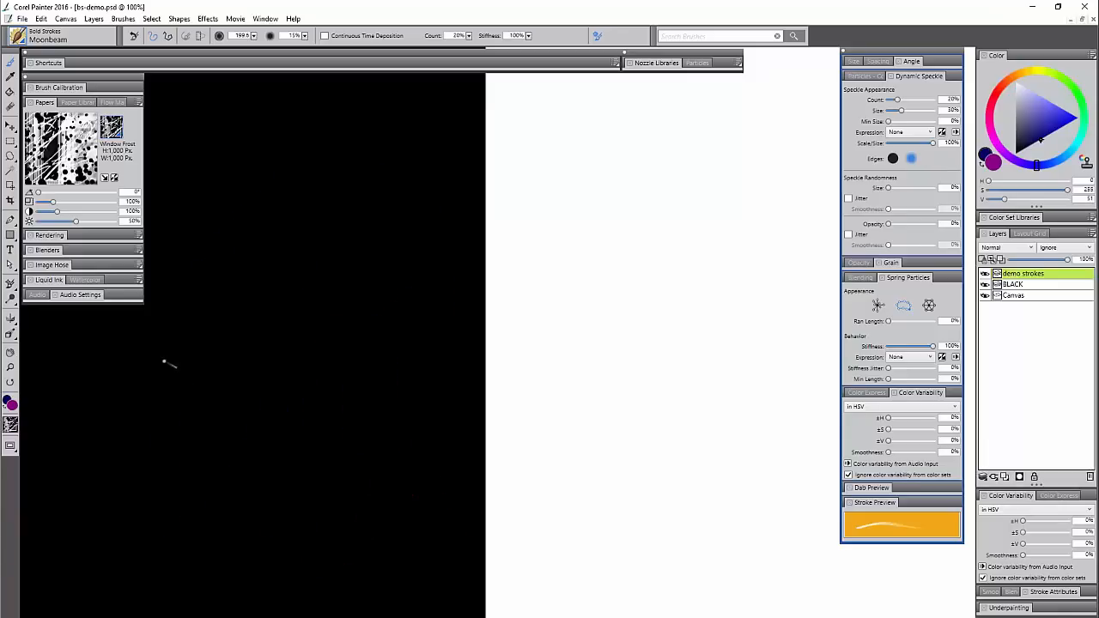
{"action": "left_click_drag", "start_coordinate": [116, 445], "coordinate": [181, 440]}
{"action": "left_click_drag", "start_coordinate": [120, 403], "coordinate": [208, 360]}
{"action": "mouse_move", "coordinate": [180, 434]}
{"action": "left_mouse_down"}
{"action": "mouse_move", "coordinate": [230, 429]}
{"action": "mouse_move", "coordinate": [318, 343]}
{"action": "mouse_move", "coordinate": [412, 300]}
{"action": "mouse_move", "coordinate": [416, 286]}
{"action": "left_mouse_up"}
{"action": "mouse_move", "coordinate": [163, 430]}
{"action": "left_mouse_down"}
{"action": "mouse_move", "coordinate": [149, 546]}
{"action": "mouse_move", "coordinate": [221, 489]}
{"action": "mouse_move", "coordinate": [278, 466]}
{"action": "mouse_move", "coordinate": [364, 454]}
{"action": "mouse_move", "coordinate": [473, 485]}
{"action": "left_mouse_up"}
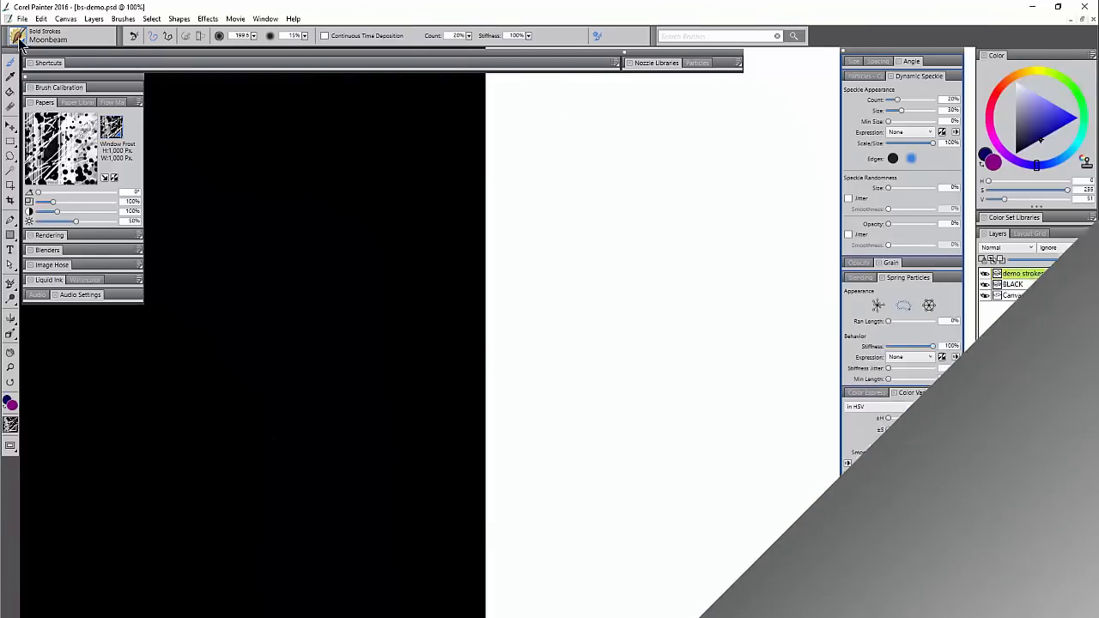
Step: Choose the Sparkle brush from Bold Strokes and scatter its translucent dots across the black and white halves
{"action": "left_click", "coordinate": [19, 38]}
{"action": "left_click", "coordinate": [140, 258]}
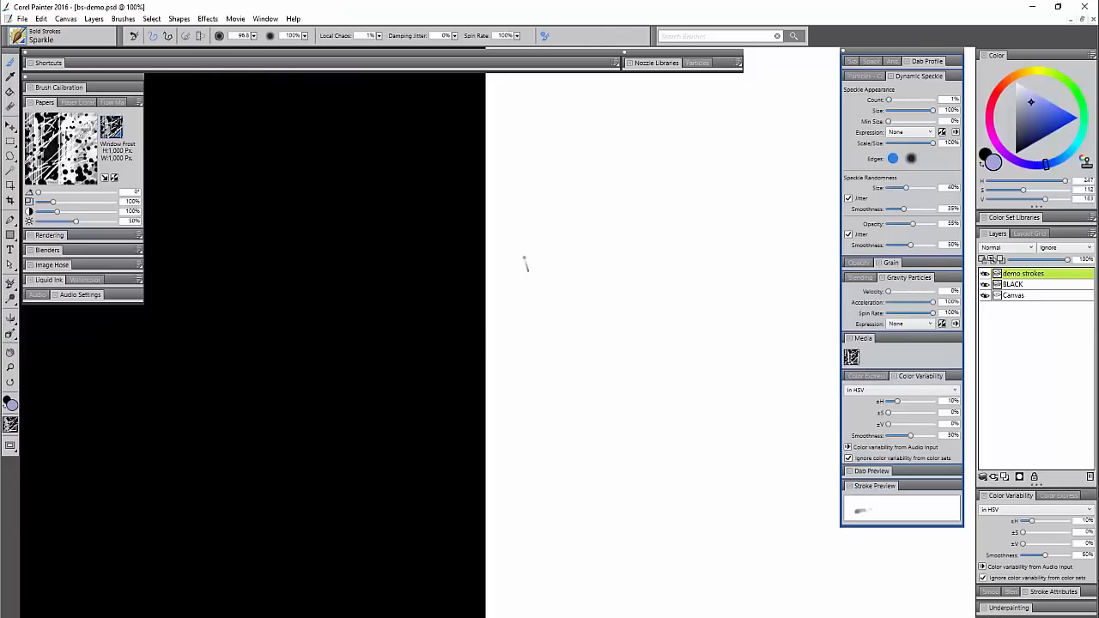
{"action": "mouse_move", "coordinate": [522, 241]}
{"action": "left_mouse_down"}
{"action": "mouse_move", "coordinate": [421, 129]}
{"action": "mouse_move", "coordinate": [562, 137]}
{"action": "mouse_move", "coordinate": [423, 178]}
{"action": "mouse_move", "coordinate": [608, 163]}
{"action": "mouse_move", "coordinate": [421, 230]}
{"action": "mouse_move", "coordinate": [406, 276]}
{"action": "mouse_move", "coordinate": [344, 321]}
{"action": "mouse_move", "coordinate": [314, 307]}
{"action": "mouse_move", "coordinate": [483, 269]}
{"action": "mouse_move", "coordinate": [540, 298]}
{"action": "mouse_move", "coordinate": [505, 342]}
{"action": "mouse_move", "coordinate": [501, 419]}
{"action": "mouse_move", "coordinate": [600, 432]}
{"action": "mouse_move", "coordinate": [413, 482]}
{"action": "mouse_move", "coordinate": [300, 380]}
{"action": "mouse_move", "coordinate": [290, 208]}
{"action": "mouse_move", "coordinate": [232, 199]}
{"action": "mouse_move", "coordinate": [182, 490]}
{"action": "mouse_move", "coordinate": [307, 295]}
{"action": "mouse_move", "coordinate": [257, 445]}
{"action": "mouse_move", "coordinate": [96, 489]}
{"action": "mouse_move", "coordinate": [97, 368]}
{"action": "mouse_move", "coordinate": [359, 215]}
{"action": "mouse_move", "coordinate": [397, 142]}
{"action": "mouse_move", "coordinate": [265, 123]}
{"action": "mouse_move", "coordinate": [281, 281]}
{"action": "mouse_move", "coordinate": [249, 499]}
{"action": "mouse_move", "coordinate": [301, 561]}
{"action": "mouse_move", "coordinate": [387, 539]}
{"action": "mouse_move", "coordinate": [250, 509]}
{"action": "mouse_move", "coordinate": [162, 525]}
{"action": "mouse_move", "coordinate": [326, 539]}
{"action": "mouse_move", "coordinate": [461, 595]}
{"action": "left_mouse_up"}
{"action": "mouse_move", "coordinate": [449, 396]}
{"action": "left_mouse_down"}
{"action": "mouse_move", "coordinate": [514, 475]}
{"action": "mouse_move", "coordinate": [678, 559]}
{"action": "mouse_move", "coordinate": [715, 548]}
{"action": "mouse_move", "coordinate": [761, 368]}
{"action": "mouse_move", "coordinate": [730, 198]}
{"action": "mouse_move", "coordinate": [660, 79]}
{"action": "mouse_move", "coordinate": [731, 148]}
{"action": "mouse_move", "coordinate": [806, 246]}
{"action": "left_mouse_up"}
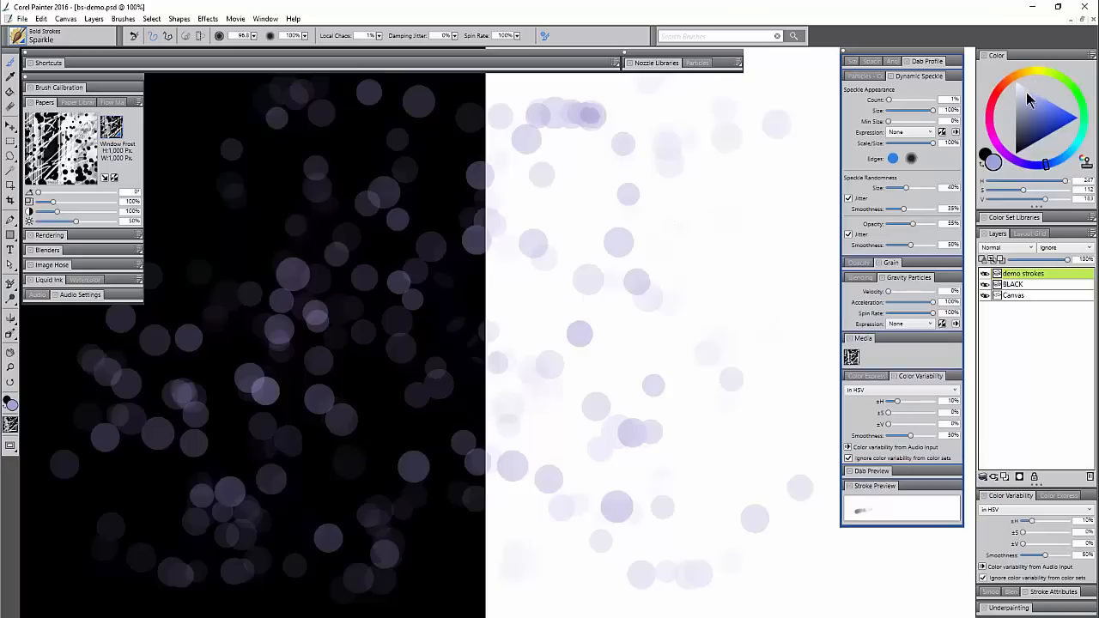
{"action": "mouse_move", "coordinate": [404, 138]}
{"action": "left_mouse_down"}
{"action": "mouse_move", "coordinate": [238, 329]}
{"action": "mouse_move", "coordinate": [360, 284]}
{"action": "mouse_move", "coordinate": [307, 536]}
{"action": "mouse_move", "coordinate": [403, 555]}
{"action": "mouse_move", "coordinate": [482, 258]}
{"action": "mouse_move", "coordinate": [281, 151]}
{"action": "mouse_move", "coordinate": [507, 121]}
{"action": "mouse_move", "coordinate": [705, 251]}
{"action": "mouse_move", "coordinate": [675, 426]}
{"action": "mouse_move", "coordinate": [687, 578]}
{"action": "left_mouse_up"}
Step: Remove the scattered dots and paint six straight vertical Sparkle columns down the black half with a lighter additional color
{"action": "key", "text": "ctrl+z"}
{"action": "key", "text": "ctrl+z"}
{"action": "key", "text": "ctrl+z"}
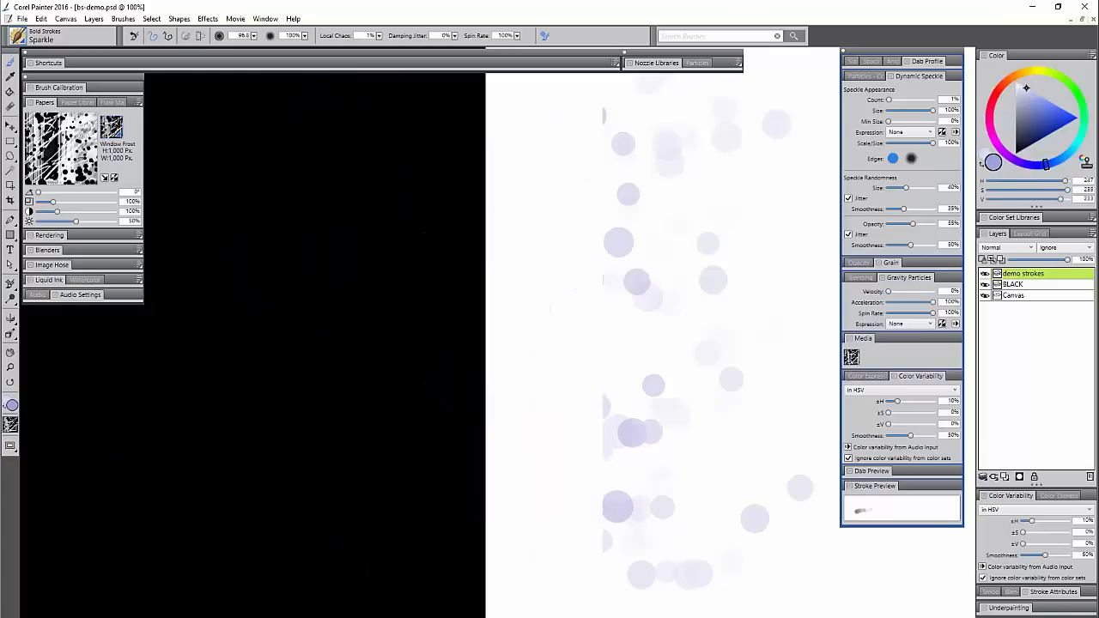
{"action": "mouse_move", "coordinate": [332, 108]}
{"action": "left_mouse_down"}
{"action": "mouse_move", "coordinate": [331, 569]}
{"action": "mouse_move", "coordinate": [328, 98]}
{"action": "mouse_move", "coordinate": [379, 606]}
{"action": "left_mouse_up"}
{"action": "mouse_move", "coordinate": [430, 86]}
{"action": "left_mouse_down"}
{"action": "mouse_move", "coordinate": [430, 412]}
{"action": "mouse_move", "coordinate": [416, 153]}
{"action": "mouse_move", "coordinate": [429, 380]}
{"action": "left_mouse_up"}
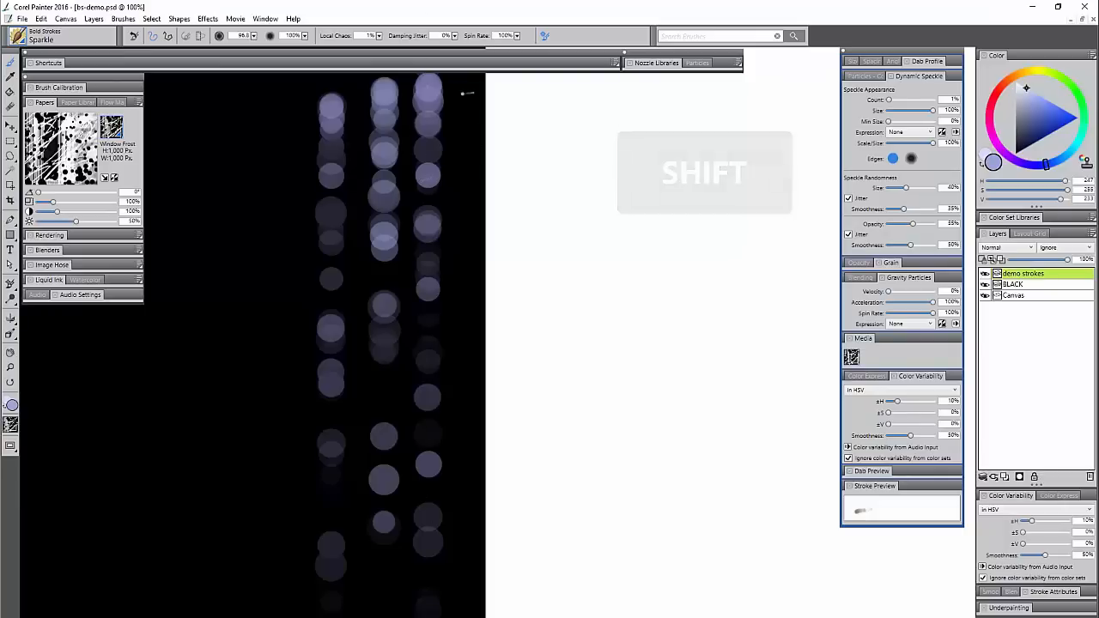
{"action": "left_click_drag", "start_coordinate": [466, 91], "coordinate": [456, 592]}
{"action": "mouse_move", "coordinate": [282, 86]}
{"action": "left_mouse_down"}
{"action": "mouse_move", "coordinate": [282, 367]}
{"action": "mouse_move", "coordinate": [282, 129]}
{"action": "left_mouse_up"}
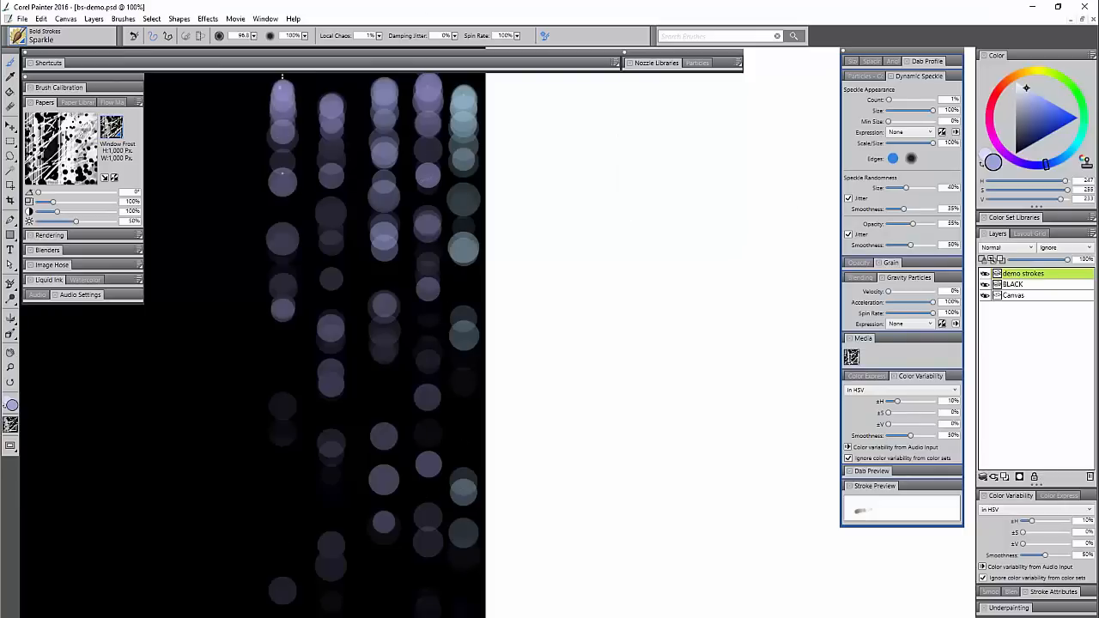
{"action": "left_click_drag", "start_coordinate": [231, 92], "coordinate": [231, 532]}
Step: Paint thin vertical Sparkle columns between the large ones, using brush sizes 20.8 and 26.9
{"action": "left_click_drag", "start_coordinate": [186, 117], "coordinate": [202, 221]}
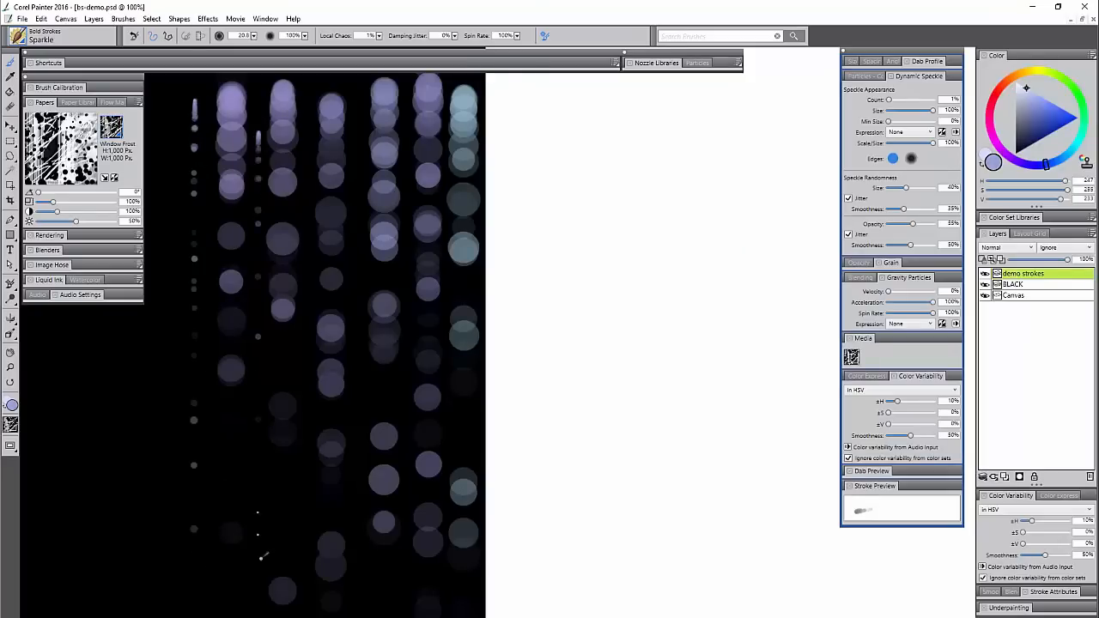
{"action": "left_click_drag", "start_coordinate": [304, 163], "coordinate": [315, 178]}
{"action": "left_click_drag", "start_coordinate": [306, 105], "coordinate": [309, 209]}
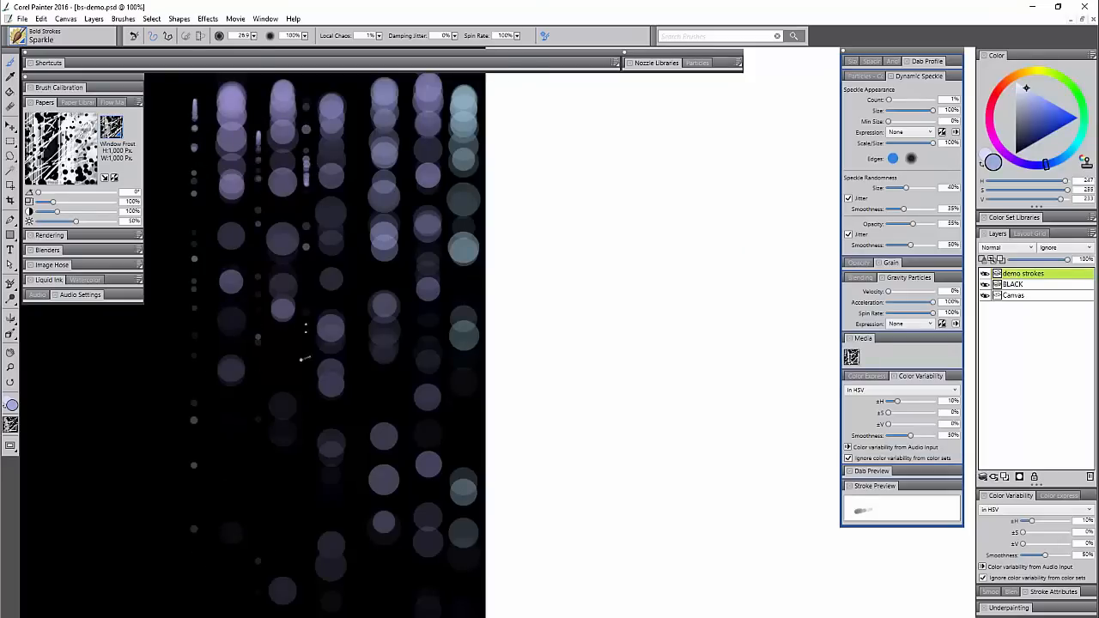
Step: Clear the columns and paint freehand curved Sparkle strokes from the black half into the white half with the brush enlarged to 94.3
{"action": "mouse_move", "coordinate": [353, 371]}
{"action": "left_mouse_down"}
{"action": "mouse_move", "coordinate": [318, 324]}
{"action": "mouse_move", "coordinate": [331, 332]}
{"action": "mouse_move", "coordinate": [347, 298]}
{"action": "left_mouse_up"}
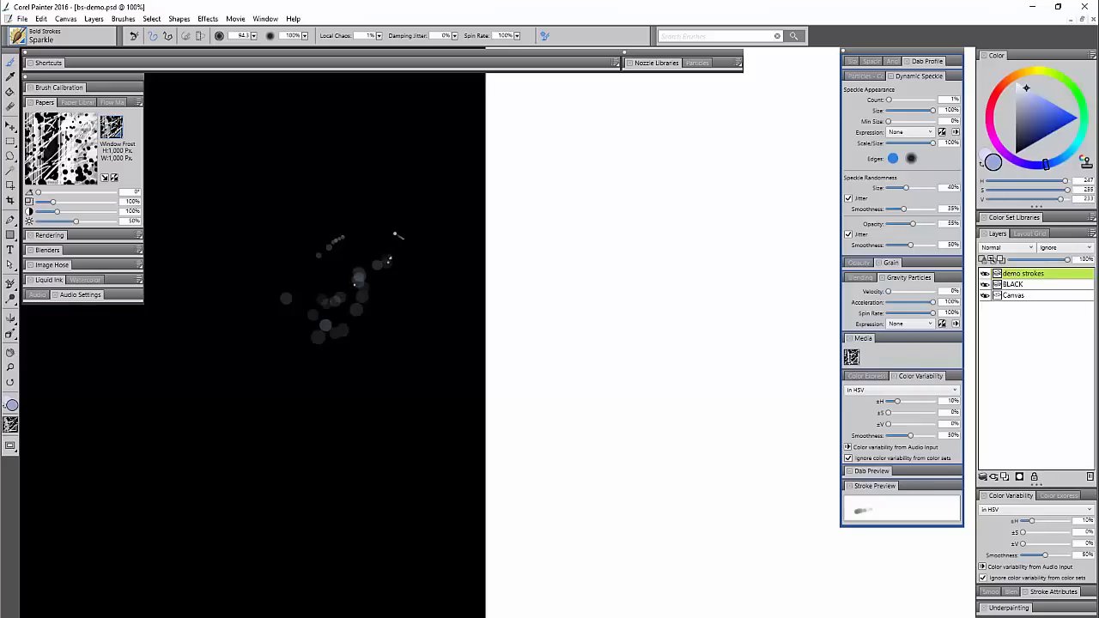
{"action": "mouse_move", "coordinate": [375, 184]}
{"action": "left_mouse_down"}
{"action": "mouse_move", "coordinate": [382, 143]}
{"action": "mouse_move", "coordinate": [420, 176]}
{"action": "left_mouse_up"}
{"action": "mouse_move", "coordinate": [420, 244]}
{"action": "left_mouse_down"}
{"action": "mouse_move", "coordinate": [411, 396]}
{"action": "mouse_move", "coordinate": [332, 420]}
{"action": "mouse_move", "coordinate": [267, 394]}
{"action": "mouse_move", "coordinate": [298, 454]}
{"action": "mouse_move", "coordinate": [427, 474]}
{"action": "mouse_move", "coordinate": [314, 465]}
{"action": "mouse_move", "coordinate": [285, 537]}
{"action": "mouse_move", "coordinate": [351, 413]}
{"action": "left_mouse_up"}
{"action": "mouse_move", "coordinate": [290, 225]}
{"action": "left_mouse_down"}
{"action": "mouse_move", "coordinate": [262, 368]}
{"action": "mouse_move", "coordinate": [295, 177]}
{"action": "mouse_move", "coordinate": [289, 227]}
{"action": "mouse_move", "coordinate": [344, 172]}
{"action": "mouse_move", "coordinate": [220, 184]}
{"action": "mouse_move", "coordinate": [200, 420]}
{"action": "mouse_move", "coordinate": [361, 267]}
{"action": "mouse_move", "coordinate": [369, 350]}
{"action": "mouse_move", "coordinate": [643, 428]}
{"action": "left_mouse_up"}
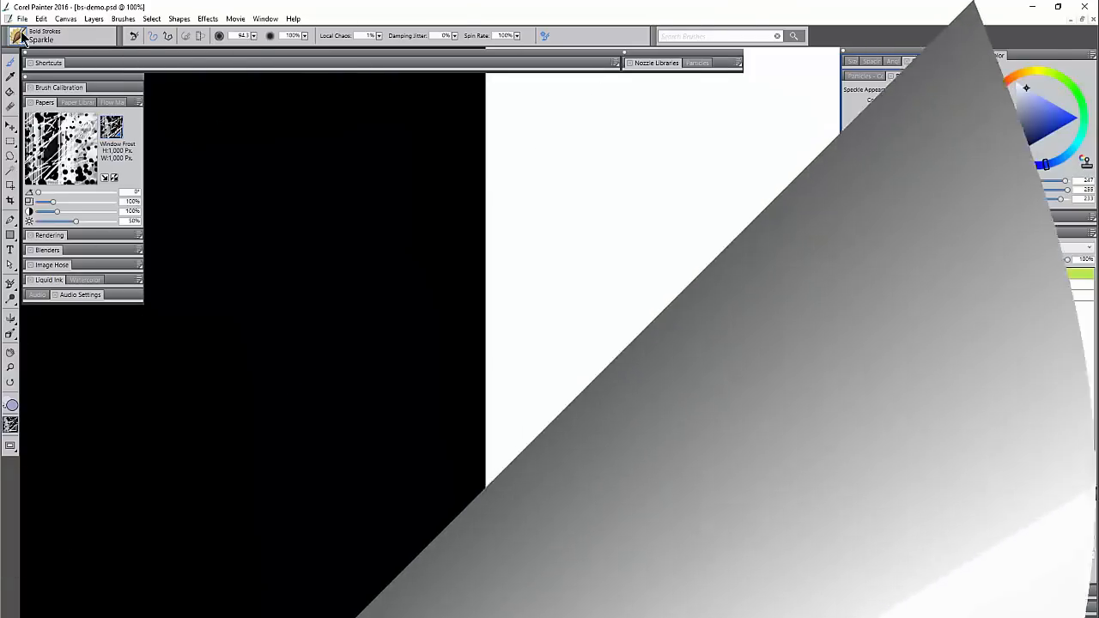
Step: Choose the Splatter brush from Bold Strokes, set the main color to cyan, and place a small splatter on the black half
{"action": "left_click", "coordinate": [19, 39]}
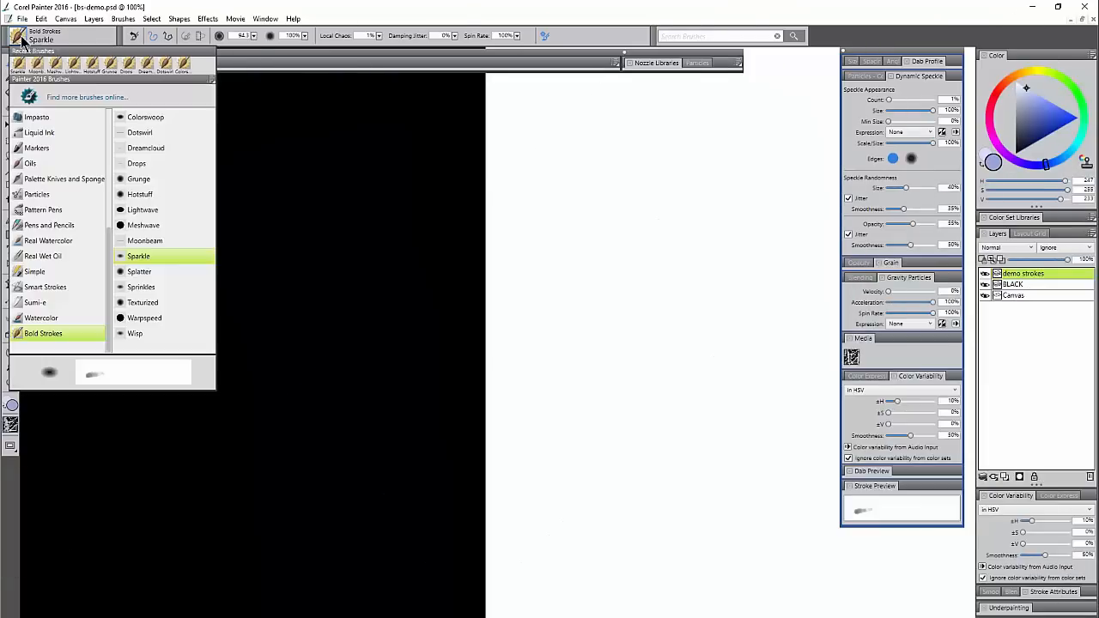
{"action": "left_click", "coordinate": [142, 272]}
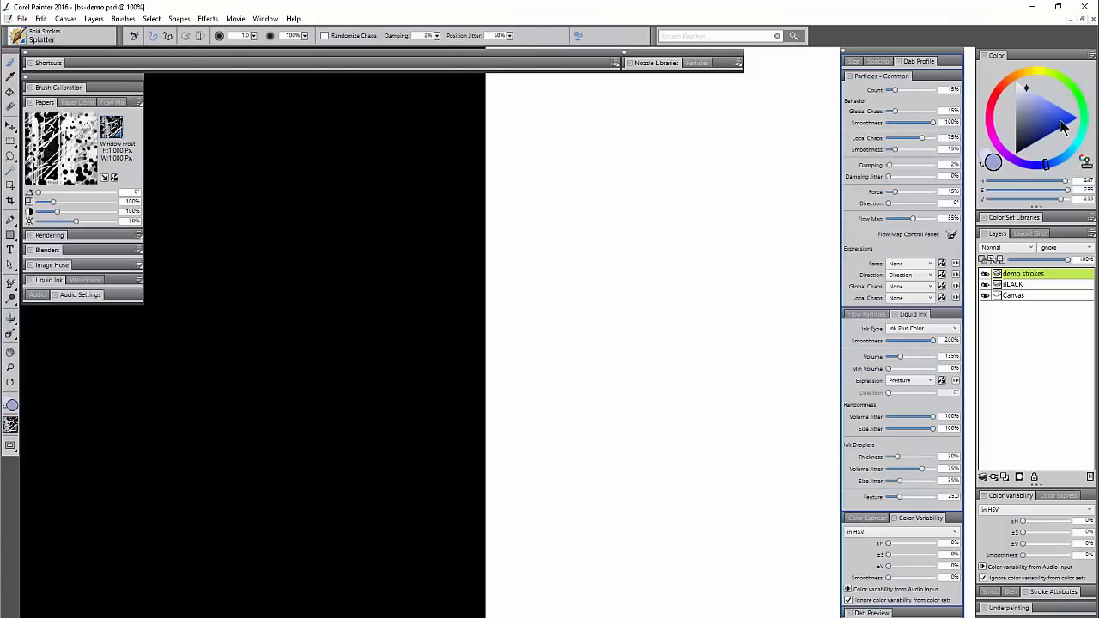
{"action": "left_click", "coordinate": [1076, 146]}
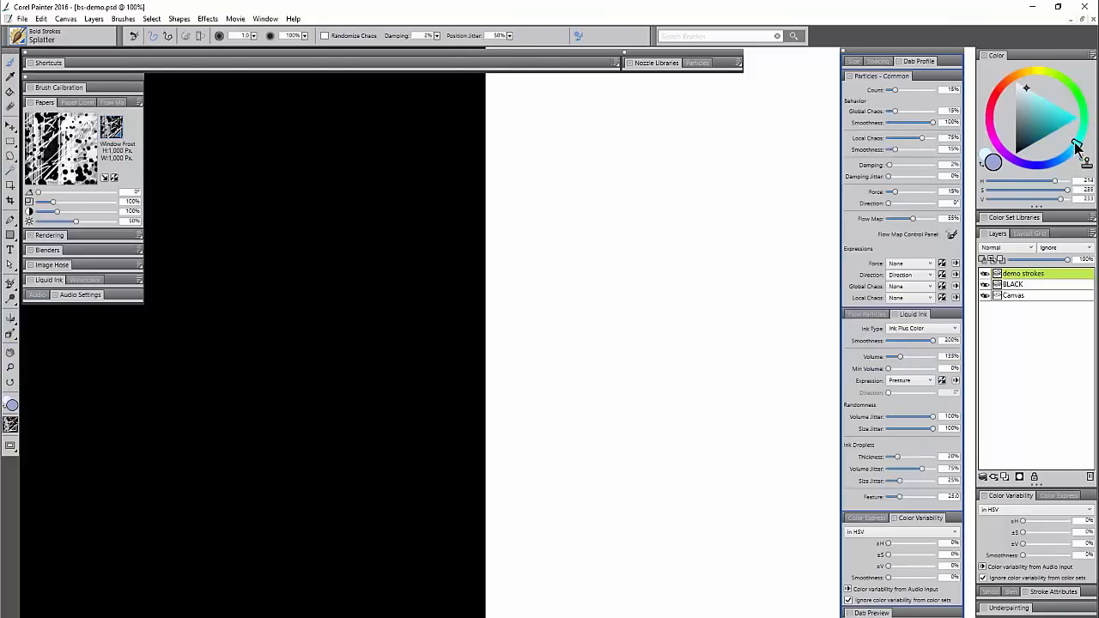
{"action": "left_click", "coordinate": [993, 164]}
{"action": "left_click", "coordinate": [356, 276]}
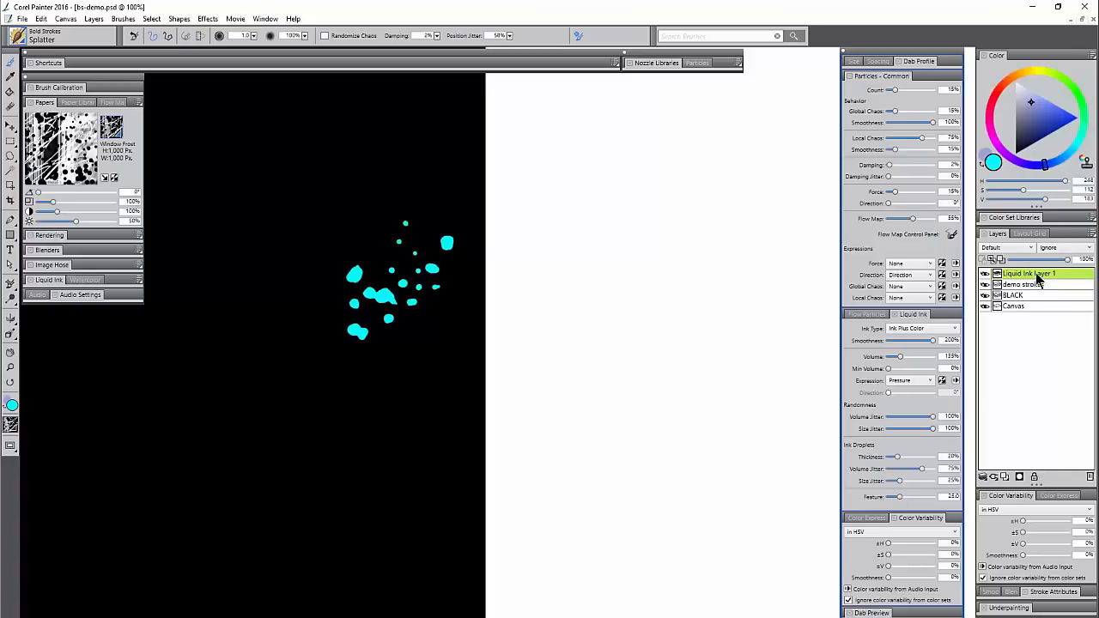
Step: Paint cyan splatters down the black half and black splatters down the white half with the brush enlarged to 261.4
{"action": "mouse_move", "coordinate": [357, 225]}
{"action": "left_mouse_down"}
{"action": "mouse_move", "coordinate": [387, 270]}
{"action": "mouse_move", "coordinate": [396, 319]}
{"action": "left_mouse_up"}
{"action": "mouse_move", "coordinate": [327, 212]}
{"action": "left_mouse_down"}
{"action": "mouse_move", "coordinate": [304, 258]}
{"action": "mouse_move", "coordinate": [309, 201]}
{"action": "mouse_move", "coordinate": [322, 188]}
{"action": "left_mouse_up"}
{"action": "mouse_move", "coordinate": [251, 223]}
{"action": "left_mouse_down"}
{"action": "mouse_move", "coordinate": [300, 318]}
{"action": "mouse_move", "coordinate": [275, 404]}
{"action": "mouse_move", "coordinate": [344, 446]}
{"action": "mouse_move", "coordinate": [377, 440]}
{"action": "mouse_move", "coordinate": [412, 378]}
{"action": "mouse_move", "coordinate": [219, 472]}
{"action": "mouse_move", "coordinate": [231, 395]}
{"action": "mouse_move", "coordinate": [197, 549]}
{"action": "mouse_move", "coordinate": [184, 468]}
{"action": "left_mouse_up"}
{"action": "mouse_move", "coordinate": [419, 136]}
{"action": "left_mouse_down"}
{"action": "mouse_move", "coordinate": [386, 185]}
{"action": "mouse_move", "coordinate": [367, 123]}
{"action": "mouse_move", "coordinate": [263, 129]}
{"action": "mouse_move", "coordinate": [179, 155]}
{"action": "mouse_move", "coordinate": [187, 201]}
{"action": "mouse_move", "coordinate": [163, 292]}
{"action": "mouse_move", "coordinate": [200, 339]}
{"action": "left_mouse_up"}
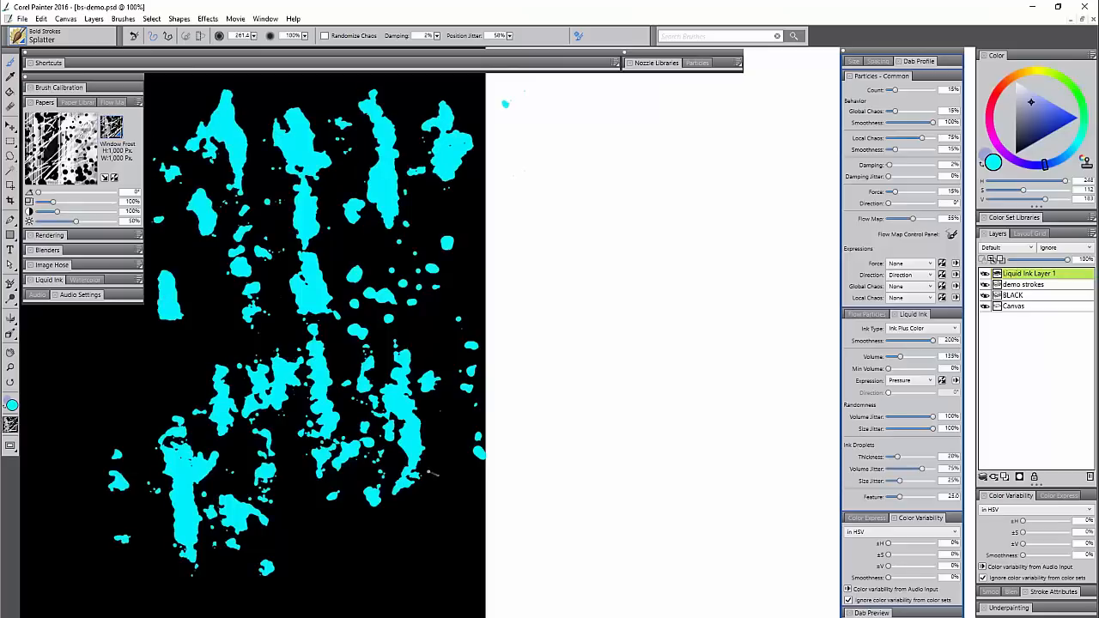
{"action": "mouse_move", "coordinate": [614, 275]}
{"action": "left_mouse_down"}
{"action": "mouse_move", "coordinate": [661, 327]}
{"action": "mouse_move", "coordinate": [627, 404]}
{"action": "mouse_move", "coordinate": [635, 489]}
{"action": "mouse_move", "coordinate": [636, 156]}
{"action": "mouse_move", "coordinate": [661, 189]}
{"action": "mouse_move", "coordinate": [694, 198]}
{"action": "left_mouse_up"}
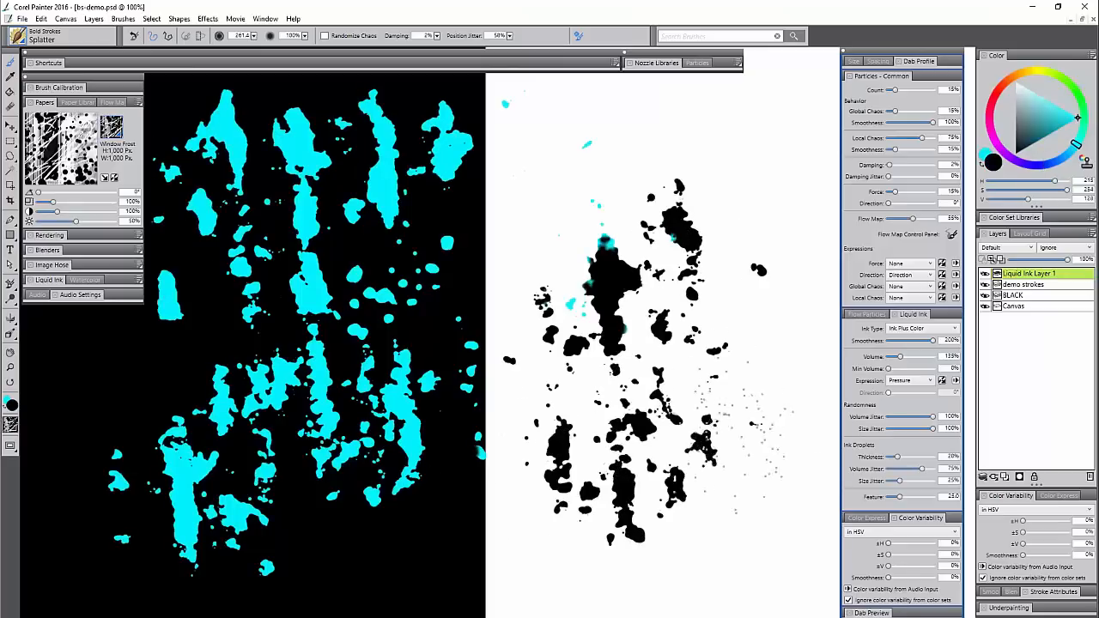
{"action": "mouse_move", "coordinate": [598, 168]}
{"action": "left_mouse_down"}
{"action": "mouse_move", "coordinate": [568, 179]}
{"action": "mouse_move", "coordinate": [558, 153]}
{"action": "mouse_move", "coordinate": [550, 176]}
{"action": "mouse_move", "coordinate": [558, 154]}
{"action": "mouse_move", "coordinate": [556, 386]}
{"action": "mouse_move", "coordinate": [511, 470]}
{"action": "mouse_move", "coordinate": [549, 505]}
{"action": "mouse_move", "coordinate": [599, 442]}
{"action": "mouse_move", "coordinate": [616, 405]}
{"action": "mouse_move", "coordinate": [588, 361]}
{"action": "mouse_move", "coordinate": [766, 530]}
{"action": "mouse_move", "coordinate": [807, 441]}
{"action": "mouse_move", "coordinate": [830, 296]}
{"action": "mouse_move", "coordinate": [798, 186]}
{"action": "mouse_move", "coordinate": [588, 376]}
{"action": "mouse_move", "coordinate": [533, 183]}
{"action": "left_mouse_up"}
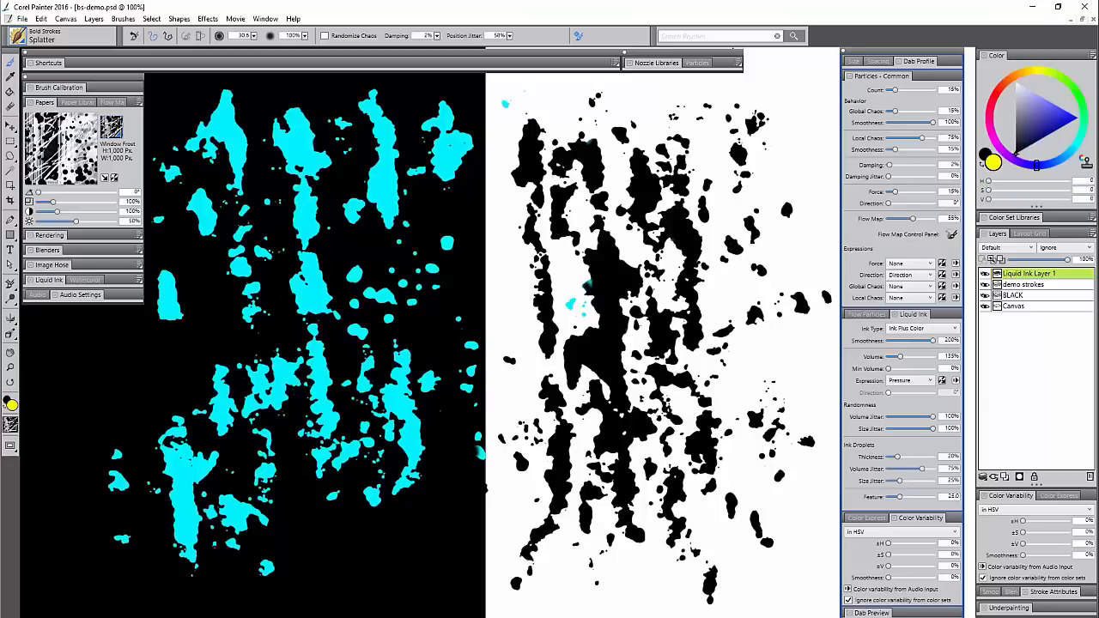
Step: Splatter yellow ink over both halves at brush size 30.6 and delete Liquid Ink Layer 1
{"action": "mouse_move", "coordinate": [500, 358]}
{"action": "left_mouse_down"}
{"action": "mouse_move", "coordinate": [541, 268]}
{"action": "mouse_move", "coordinate": [452, 196]}
{"action": "mouse_move", "coordinate": [352, 230]}
{"action": "mouse_move", "coordinate": [367, 367]}
{"action": "mouse_move", "coordinate": [644, 203]}
{"action": "mouse_move", "coordinate": [618, 296]}
{"action": "mouse_move", "coordinate": [333, 525]}
{"action": "left_mouse_up"}
{"action": "mouse_move", "coordinate": [412, 429]}
{"action": "left_mouse_down"}
{"action": "mouse_move", "coordinate": [481, 494]}
{"action": "mouse_move", "coordinate": [558, 468]}
{"action": "mouse_move", "coordinate": [635, 421]}
{"action": "mouse_move", "coordinate": [691, 509]}
{"action": "left_mouse_up"}
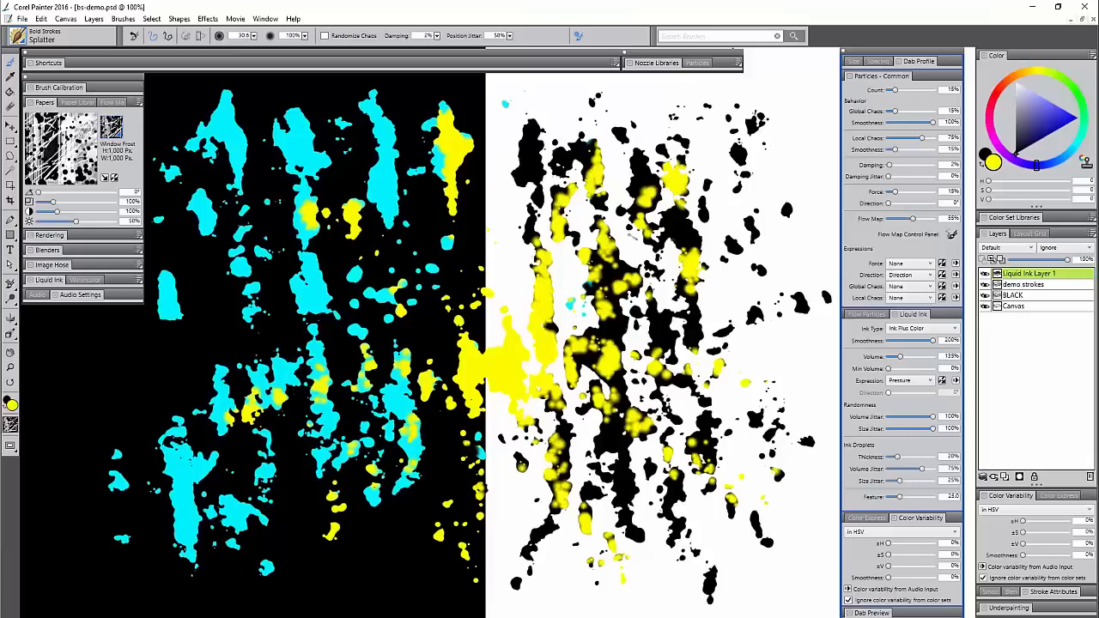
{"action": "right_click", "coordinate": [997, 276]}
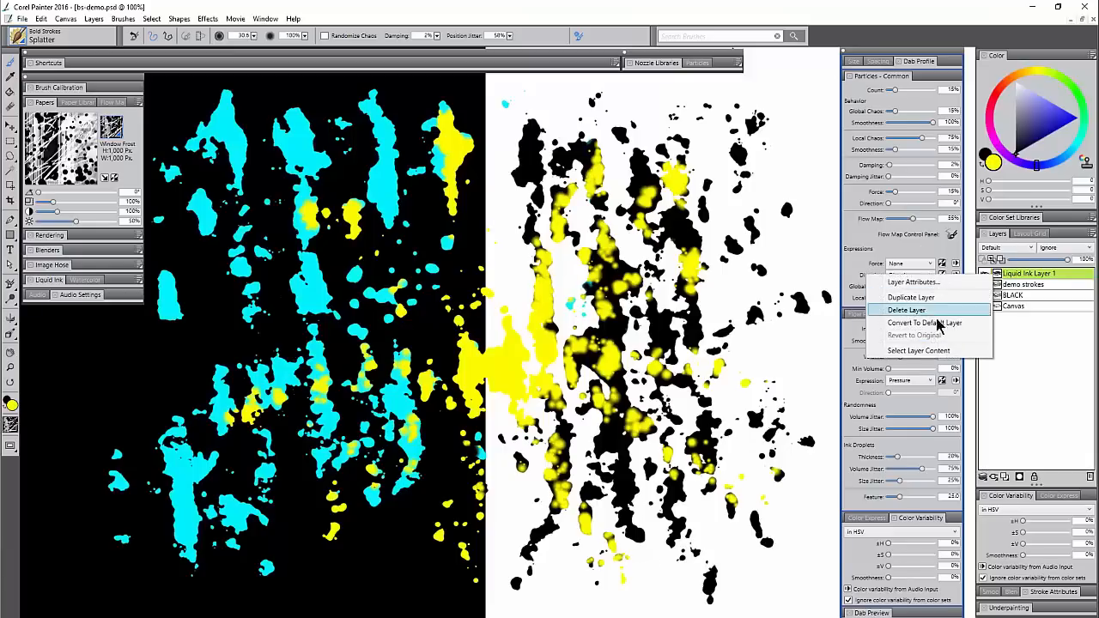
{"action": "left_click", "coordinate": [936, 324]}
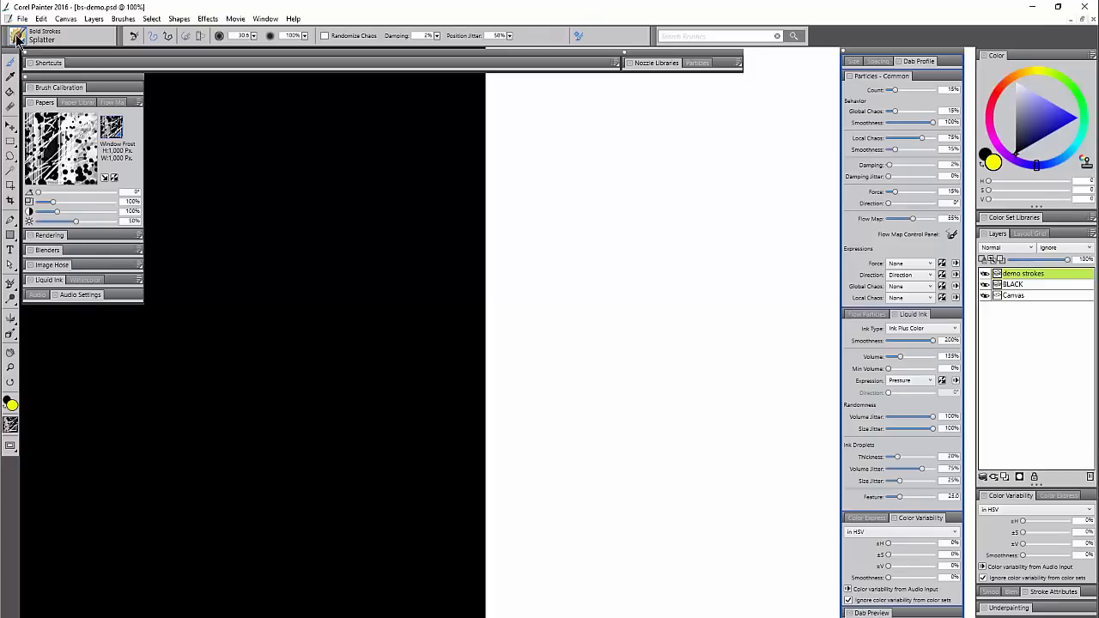
Step: Choose the Sprinkles brush from Bold Strokes and paint two trial strokes over the canvas, clearing the layer after each one
{"action": "left_click", "coordinate": [17, 38]}
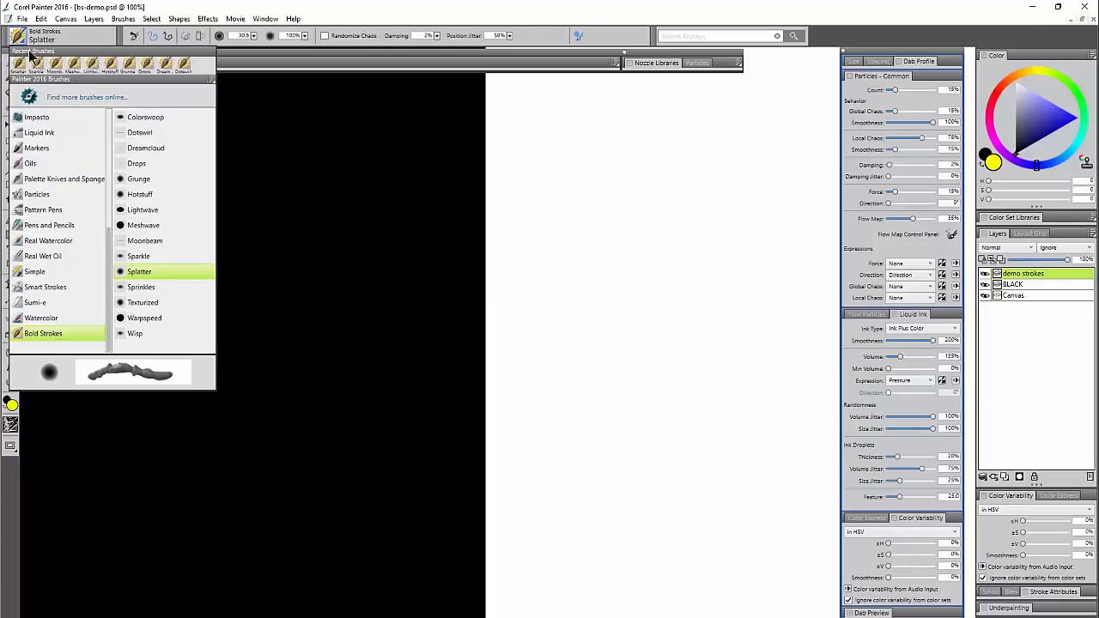
{"action": "left_click", "coordinate": [154, 290]}
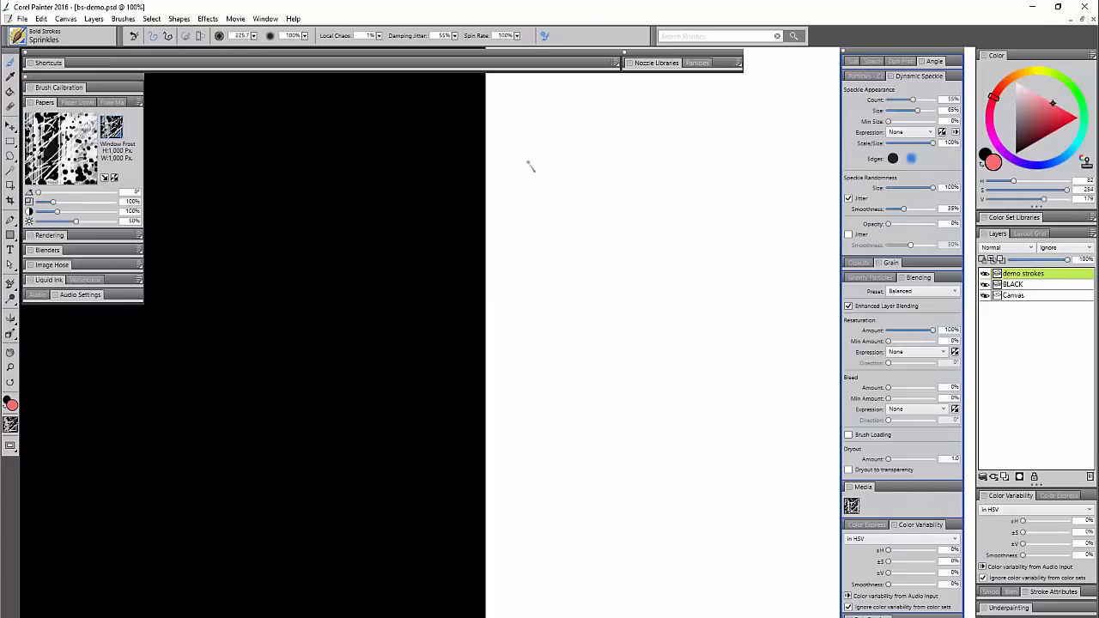
{"action": "mouse_move", "coordinate": [256, 359]}
{"action": "left_mouse_down"}
{"action": "mouse_move", "coordinate": [657, 331]}
{"action": "mouse_move", "coordinate": [351, 426]}
{"action": "mouse_move", "coordinate": [515, 215]}
{"action": "mouse_move", "coordinate": [582, 356]}
{"action": "mouse_move", "coordinate": [478, 412]}
{"action": "mouse_move", "coordinate": [449, 368]}
{"action": "mouse_move", "coordinate": [522, 336]}
{"action": "mouse_move", "coordinate": [549, 283]}
{"action": "mouse_move", "coordinate": [301, 189]}
{"action": "mouse_move", "coordinate": [260, 245]}
{"action": "mouse_move", "coordinate": [191, 523]}
{"action": "mouse_move", "coordinate": [404, 422]}
{"action": "left_mouse_up"}
{"action": "key", "text": "Delete"}
{"action": "mouse_move", "coordinate": [209, 397]}
{"action": "left_mouse_down"}
{"action": "mouse_move", "coordinate": [307, 247]}
{"action": "mouse_move", "coordinate": [286, 391]}
{"action": "mouse_move", "coordinate": [383, 318]}
{"action": "mouse_move", "coordinate": [297, 209]}
{"action": "mouse_move", "coordinate": [388, 126]}
{"action": "mouse_move", "coordinate": [425, 290]}
{"action": "mouse_move", "coordinate": [409, 396]}
{"action": "mouse_move", "coordinate": [336, 418]}
{"action": "mouse_move", "coordinate": [202, 400]}
{"action": "mouse_move", "coordinate": [182, 509]}
{"action": "mouse_move", "coordinate": [249, 535]}
{"action": "mouse_move", "coordinate": [498, 489]}
{"action": "mouse_move", "coordinate": [442, 531]}
{"action": "mouse_move", "coordinate": [534, 464]}
{"action": "mouse_move", "coordinate": [570, 516]}
{"action": "mouse_move", "coordinate": [591, 412]}
{"action": "mouse_move", "coordinate": [719, 305]}
{"action": "mouse_move", "coordinate": [665, 312]}
{"action": "mouse_move", "coordinate": [609, 134]}
{"action": "mouse_move", "coordinate": [669, 236]}
{"action": "left_mouse_up"}
{"action": "key", "text": "Delete"}
Step: Paint black Sprinkles strokes on the white half and white ones on the black half, reducing the brush size to 20.1 for finer marks
{"action": "key", "text": "shift+x"}
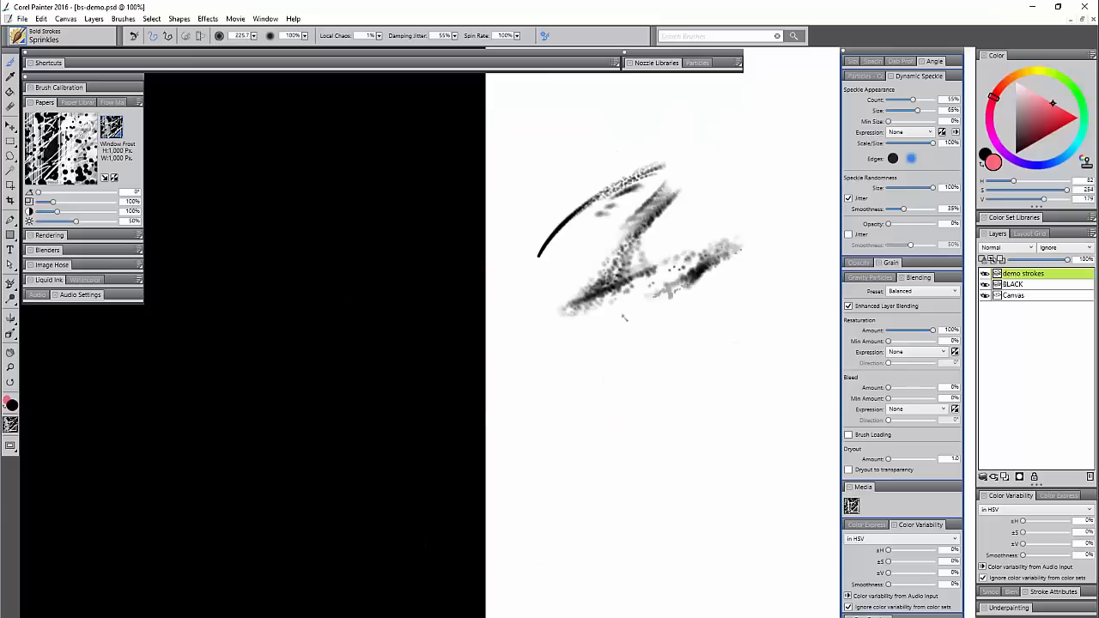
{"action": "mouse_move", "coordinate": [601, 283]}
{"action": "left_mouse_down"}
{"action": "mouse_move", "coordinate": [532, 481]}
{"action": "mouse_move", "coordinate": [721, 258]}
{"action": "mouse_move", "coordinate": [520, 210]}
{"action": "mouse_move", "coordinate": [795, 229]}
{"action": "left_mouse_up"}
{"action": "left_click_drag", "start_coordinate": [1034, 120], "coordinate": [965, 26]}
{"action": "mouse_move", "coordinate": [340, 140]}
{"action": "left_mouse_down"}
{"action": "mouse_move", "coordinate": [178, 285]}
{"action": "mouse_move", "coordinate": [201, 355]}
{"action": "mouse_move", "coordinate": [378, 283]}
{"action": "mouse_move", "coordinate": [257, 558]}
{"action": "mouse_move", "coordinate": [448, 437]}
{"action": "left_mouse_up"}
{"action": "mouse_move", "coordinate": [393, 373]}
{"action": "left_mouse_down", "text": "ctrl+alt"}
{"action": "mouse_move", "coordinate": [402, 376]}
{"action": "mouse_move", "coordinate": [451, 294]}
{"action": "mouse_move", "coordinate": [414, 206]}
{"action": "mouse_move", "coordinate": [319, 139]}
{"action": "mouse_move", "coordinate": [187, 221]}
{"action": "mouse_move", "coordinate": [240, 283]}
{"action": "mouse_move", "coordinate": [221, 231]}
{"action": "left_mouse_up", "text": "ctrl+alt"}
{"action": "mouse_move", "coordinate": [202, 403]}
{"action": "left_mouse_down"}
{"action": "mouse_move", "coordinate": [225, 476]}
{"action": "mouse_move", "coordinate": [297, 502]}
{"action": "left_mouse_up"}
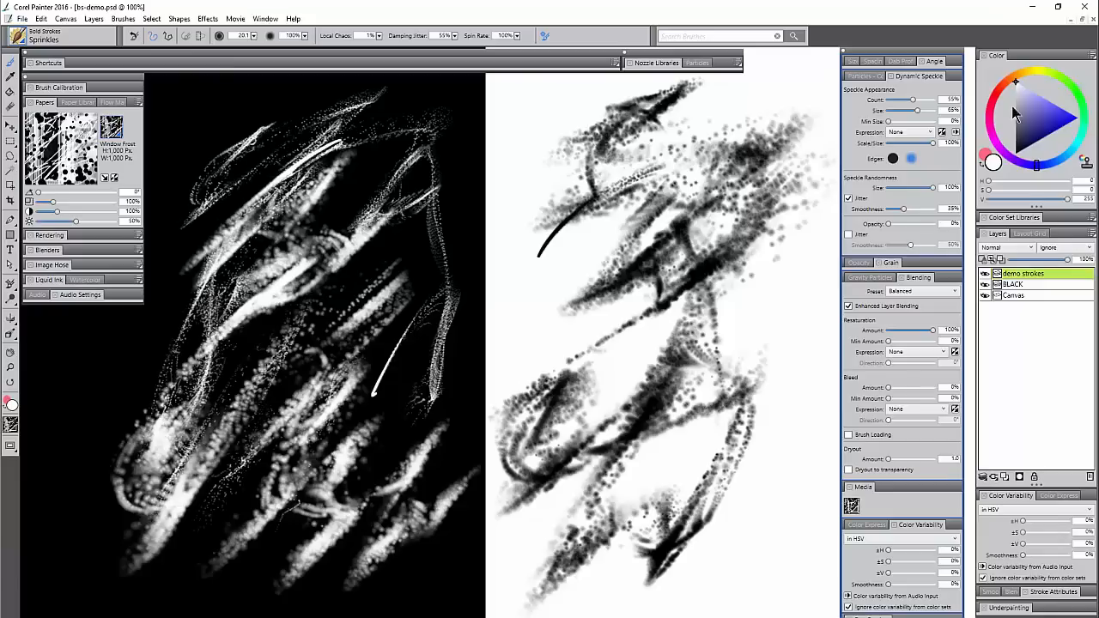
Step: Set the main color to saturated crimson and paint fine Sprinkles strokes across the border of the two halves
{"action": "left_click", "coordinate": [990, 106]}
{"action": "left_click_drag", "start_coordinate": [1056, 134], "coordinate": [1096, 128]}
{"action": "mouse_move", "coordinate": [580, 221]}
{"action": "left_mouse_down"}
{"action": "mouse_move", "coordinate": [325, 370]}
{"action": "mouse_move", "coordinate": [378, 405]}
{"action": "mouse_move", "coordinate": [567, 331]}
{"action": "mouse_move", "coordinate": [637, 378]}
{"action": "left_mouse_up"}
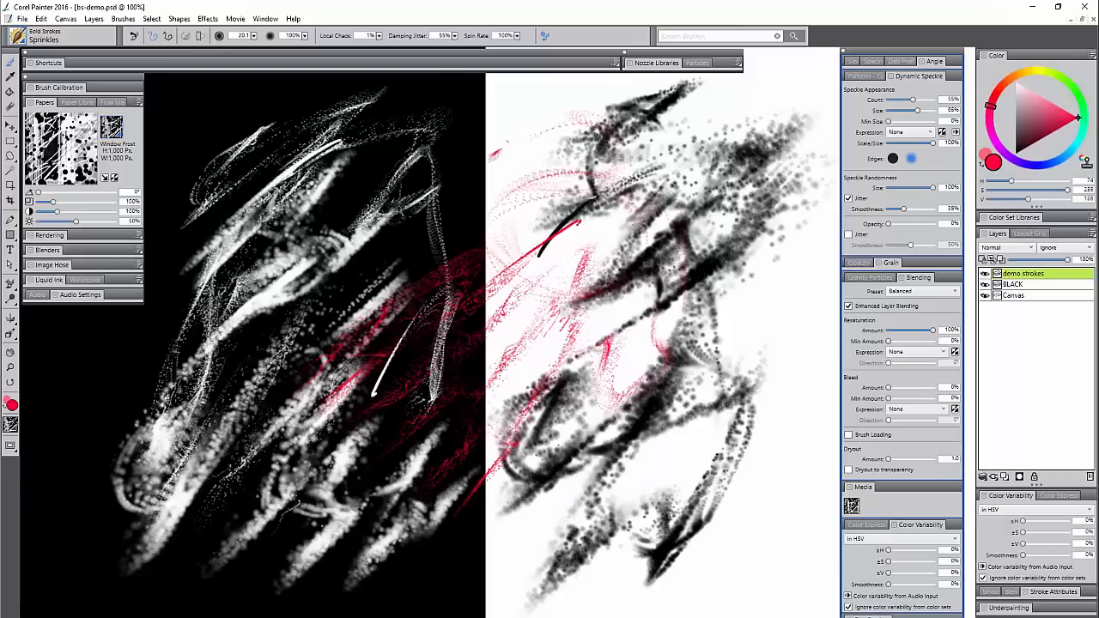
Step: Set the main color to bright blue, paint Sprinkles strokes over both halves at brush size 64.3, and open the Gravity Particles settings
{"action": "left_click", "coordinate": [1054, 161]}
{"action": "left_click_drag", "start_coordinate": [468, 202], "coordinate": [275, 382]}
{"action": "mouse_move", "coordinate": [383, 255]}
{"action": "left_mouse_down"}
{"action": "mouse_move", "coordinate": [429, 283]}
{"action": "mouse_move", "coordinate": [404, 515]}
{"action": "mouse_move", "coordinate": [515, 258]}
{"action": "mouse_move", "coordinate": [455, 446]}
{"action": "left_mouse_up"}
{"action": "left_click_drag", "start_coordinate": [505, 519], "coordinate": [717, 442]}
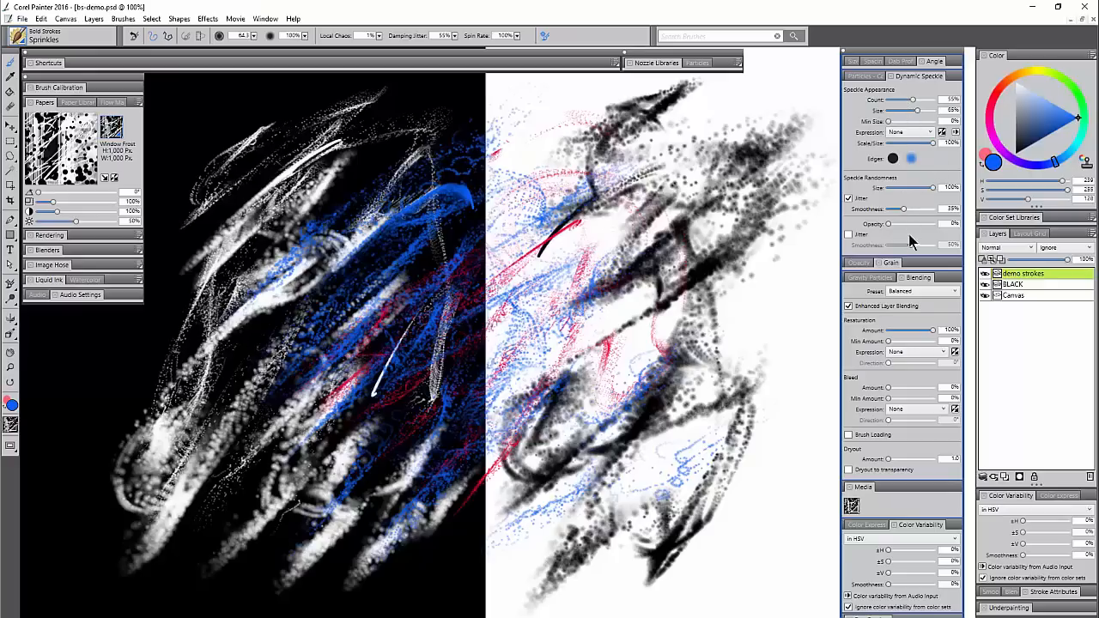
{"action": "left_click", "coordinate": [870, 282]}
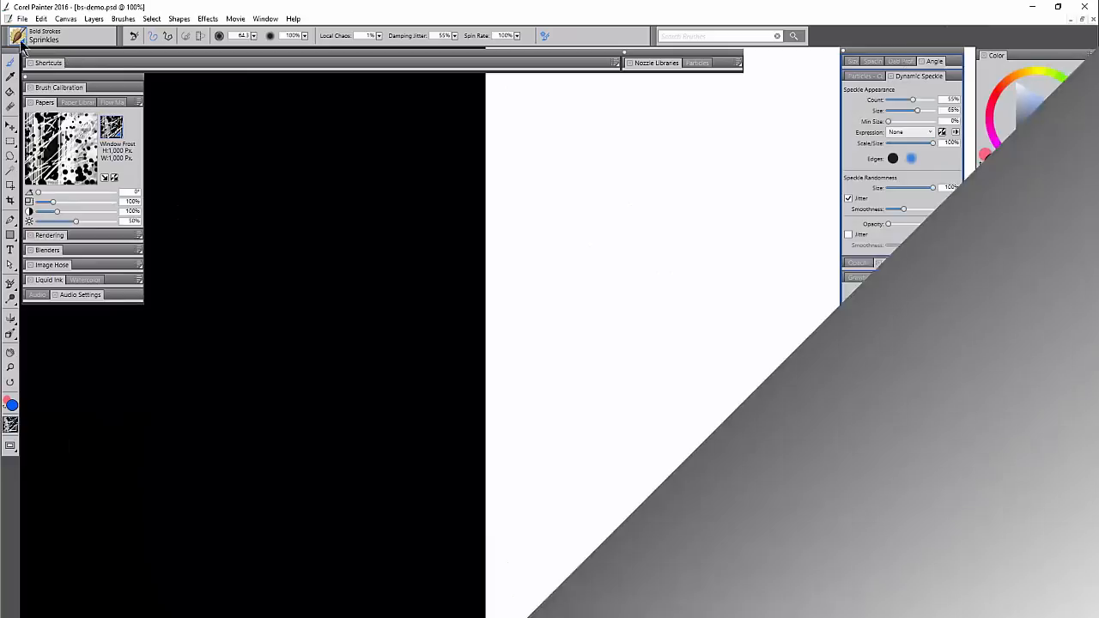
Step: Choose the Texturized brush, set a gray main and near-white additional color, and cover both halves with broad diagonal strokes
{"action": "left_click", "coordinate": [35, 43]}
{"action": "left_click", "coordinate": [144, 303]}
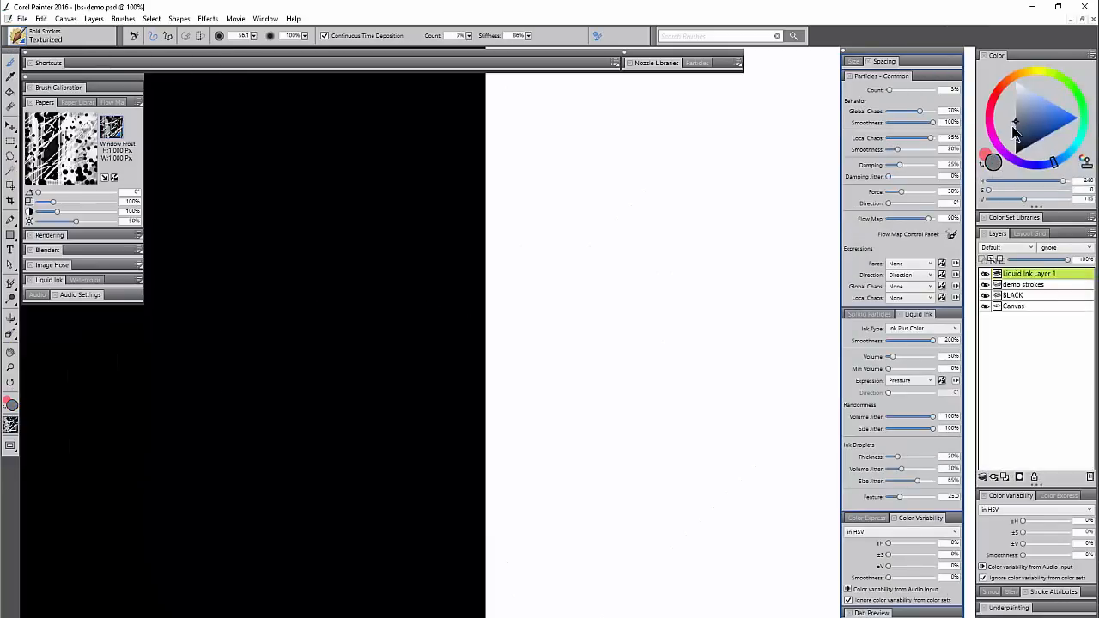
{"action": "left_click", "coordinate": [985, 154]}
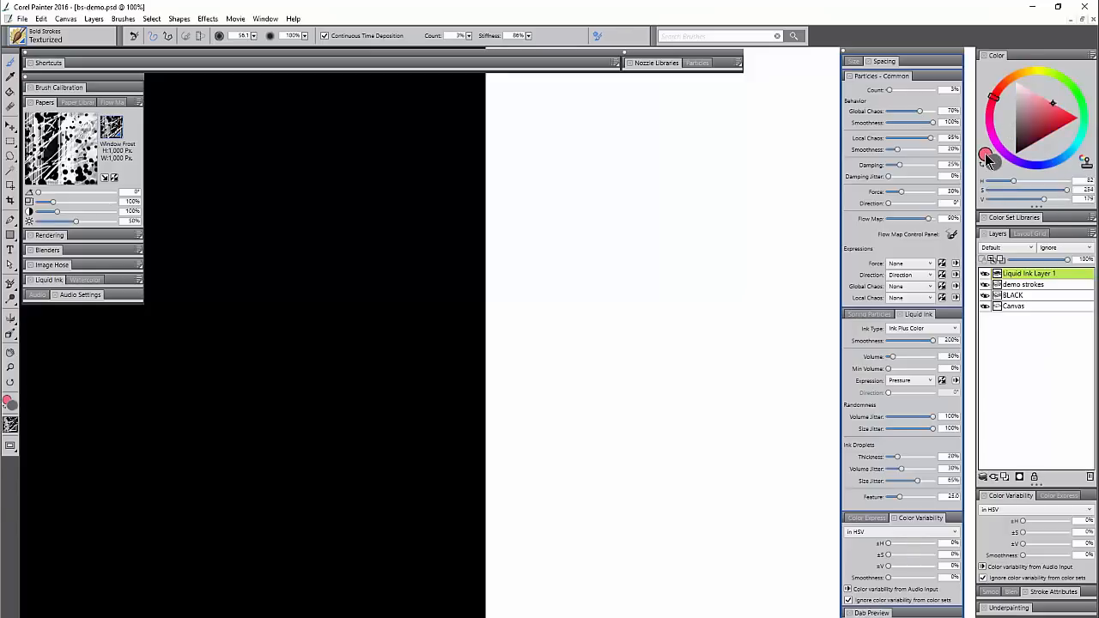
{"action": "left_click_drag", "start_coordinate": [1030, 111], "coordinate": [1019, 102]}
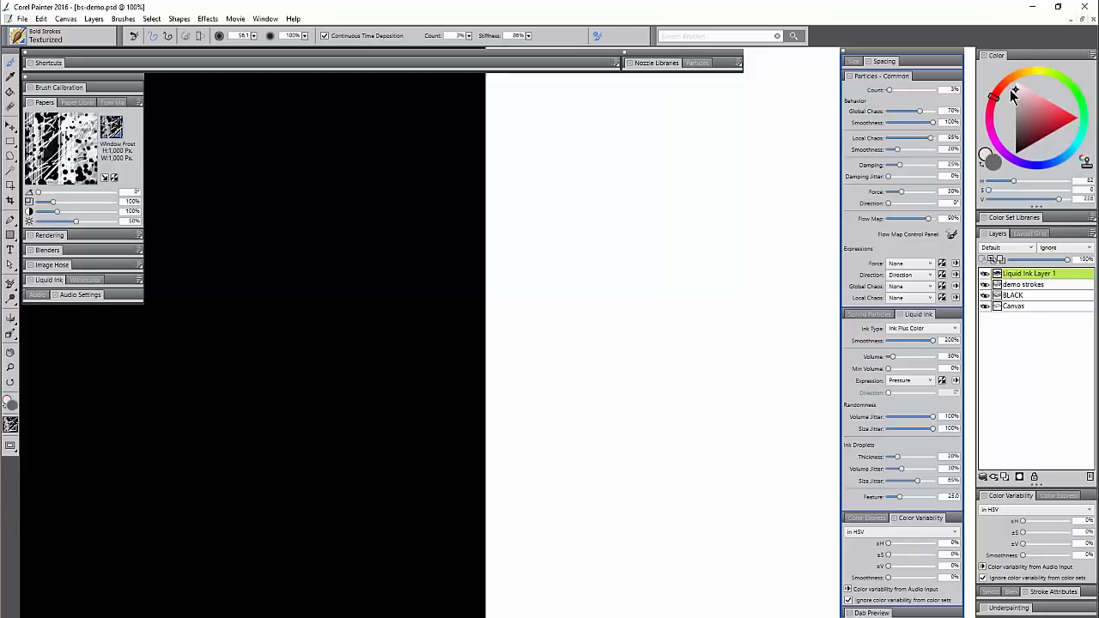
{"action": "mouse_move", "coordinate": [548, 190]}
{"action": "left_mouse_down"}
{"action": "mouse_move", "coordinate": [528, 259]}
{"action": "mouse_move", "coordinate": [429, 416]}
{"action": "mouse_move", "coordinate": [570, 247]}
{"action": "mouse_move", "coordinate": [528, 383]}
{"action": "mouse_move", "coordinate": [656, 350]}
{"action": "mouse_move", "coordinate": [438, 464]}
{"action": "mouse_move", "coordinate": [322, 417]}
{"action": "left_mouse_up"}
{"action": "mouse_move", "coordinate": [510, 469]}
{"action": "left_mouse_down"}
{"action": "mouse_move", "coordinate": [777, 352]}
{"action": "mouse_move", "coordinate": [370, 185]}
{"action": "mouse_move", "coordinate": [163, 344]}
{"action": "mouse_move", "coordinate": [291, 515]}
{"action": "mouse_move", "coordinate": [773, 185]}
{"action": "mouse_move", "coordinate": [744, 86]}
{"action": "mouse_move", "coordinate": [756, 253]}
{"action": "mouse_move", "coordinate": [588, 598]}
{"action": "left_mouse_up"}
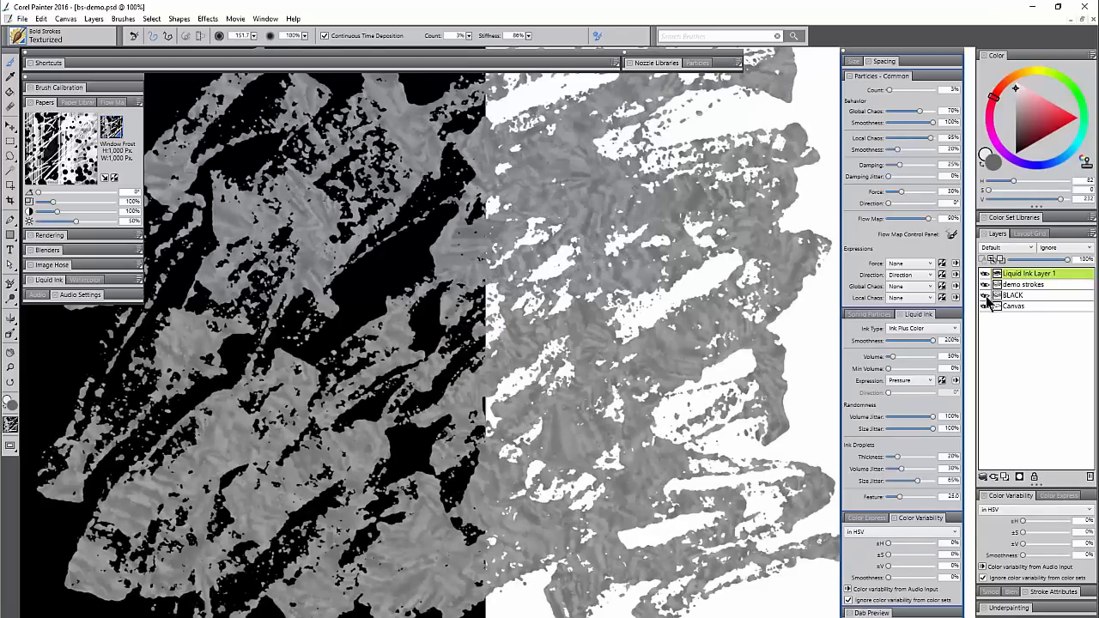
Step: Hide the BLACK layer and change the composite method of Liquid Ink Layer 1
{"action": "left_click", "coordinate": [985, 295]}
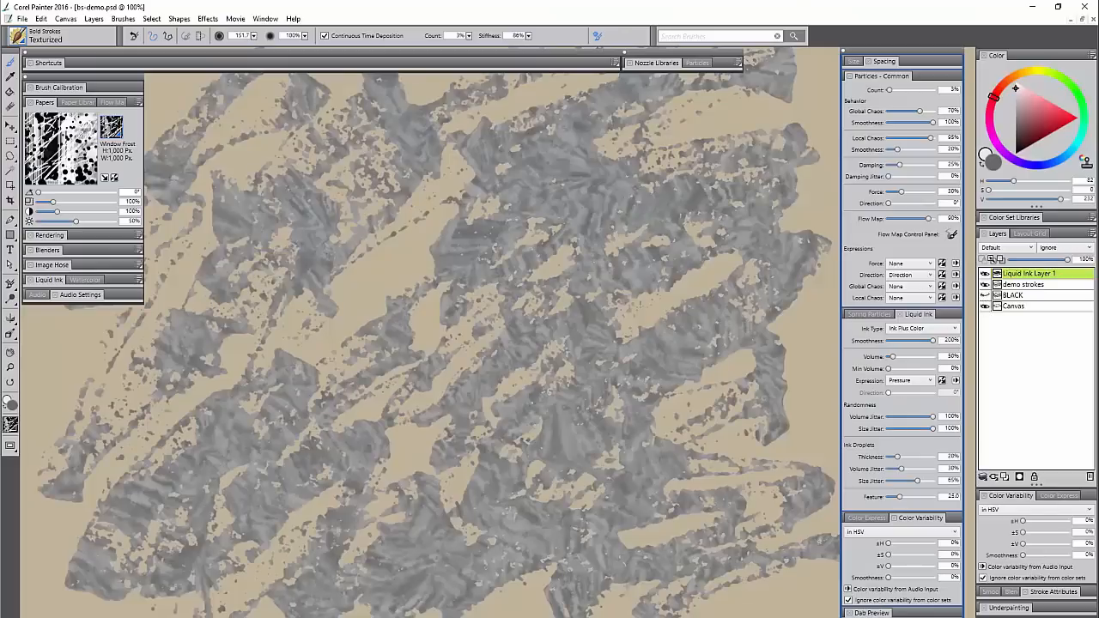
{"action": "left_click", "coordinate": [1008, 249]}
{"action": "left_click", "coordinate": [994, 378]}
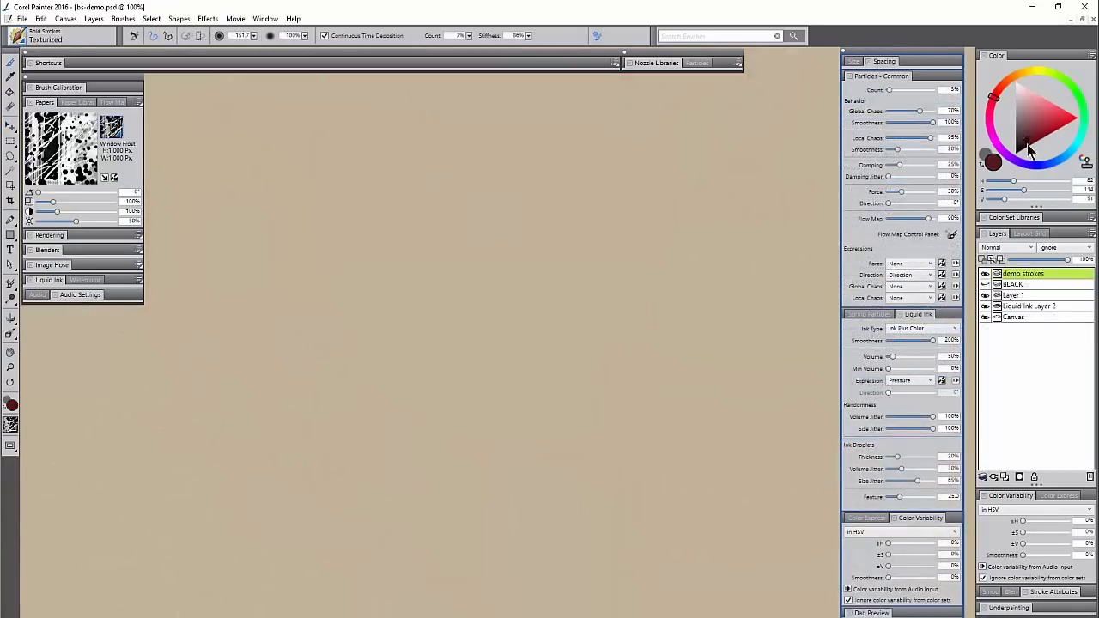
Step: Set the main color to near-black and paint broad diagonal Texturized strokes across the tan background
{"action": "left_click_drag", "start_coordinate": [1026, 144], "coordinate": [1013, 163]}
{"action": "mouse_move", "coordinate": [515, 150]}
{"action": "left_mouse_down"}
{"action": "mouse_move", "coordinate": [400, 302]}
{"action": "mouse_move", "coordinate": [466, 412]}
{"action": "mouse_move", "coordinate": [509, 440]}
{"action": "left_mouse_up"}
{"action": "mouse_move", "coordinate": [634, 142]}
{"action": "left_mouse_down"}
{"action": "mouse_move", "coordinate": [523, 225]}
{"action": "mouse_move", "coordinate": [563, 339]}
{"action": "mouse_move", "coordinate": [240, 294]}
{"action": "mouse_move", "coordinate": [257, 394]}
{"action": "left_mouse_up"}
{"action": "mouse_move", "coordinate": [180, 477]}
{"action": "left_mouse_down"}
{"action": "mouse_move", "coordinate": [322, 593]}
{"action": "mouse_move", "coordinate": [550, 588]}
{"action": "mouse_move", "coordinate": [764, 313]}
{"action": "left_mouse_up"}
Step: Set the main color to white and paint broad diagonal Texturized strokes over the black ones
{"action": "left_click_drag", "start_coordinate": [1023, 113], "coordinate": [1006, 67]}
{"action": "left_click_drag", "start_coordinate": [296, 223], "coordinate": [558, 94]}
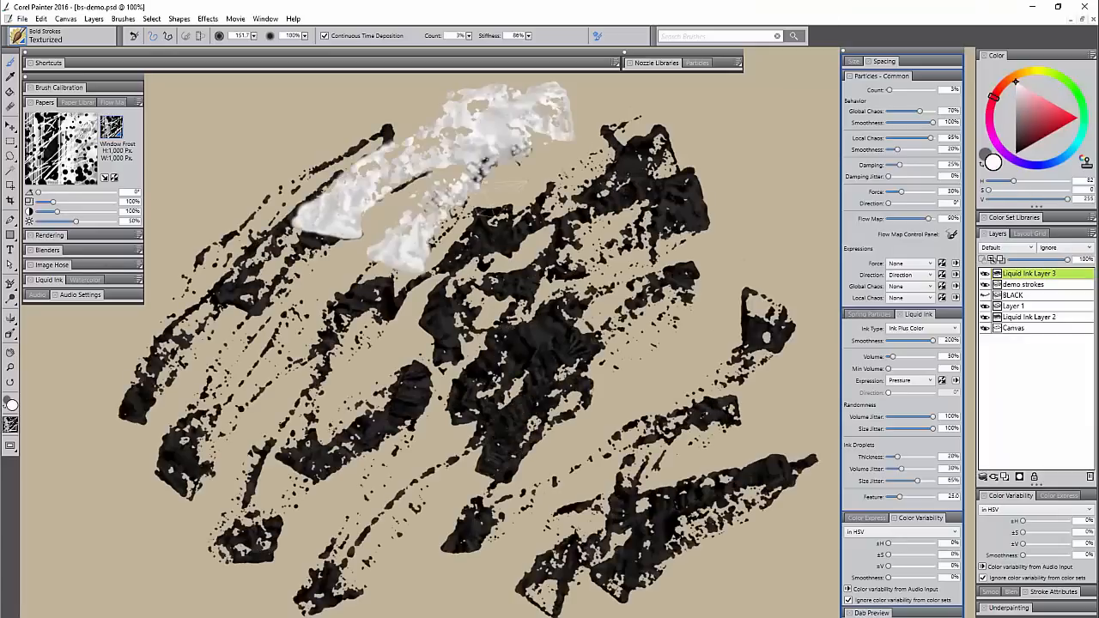
{"action": "left_click_drag", "start_coordinate": [618, 146], "coordinate": [232, 592]}
{"action": "left_click_drag", "start_coordinate": [601, 163], "coordinate": [360, 438]}
{"action": "left_click_drag", "start_coordinate": [635, 248], "coordinate": [481, 541]}
{"action": "left_click_drag", "start_coordinate": [687, 408], "coordinate": [618, 503]}
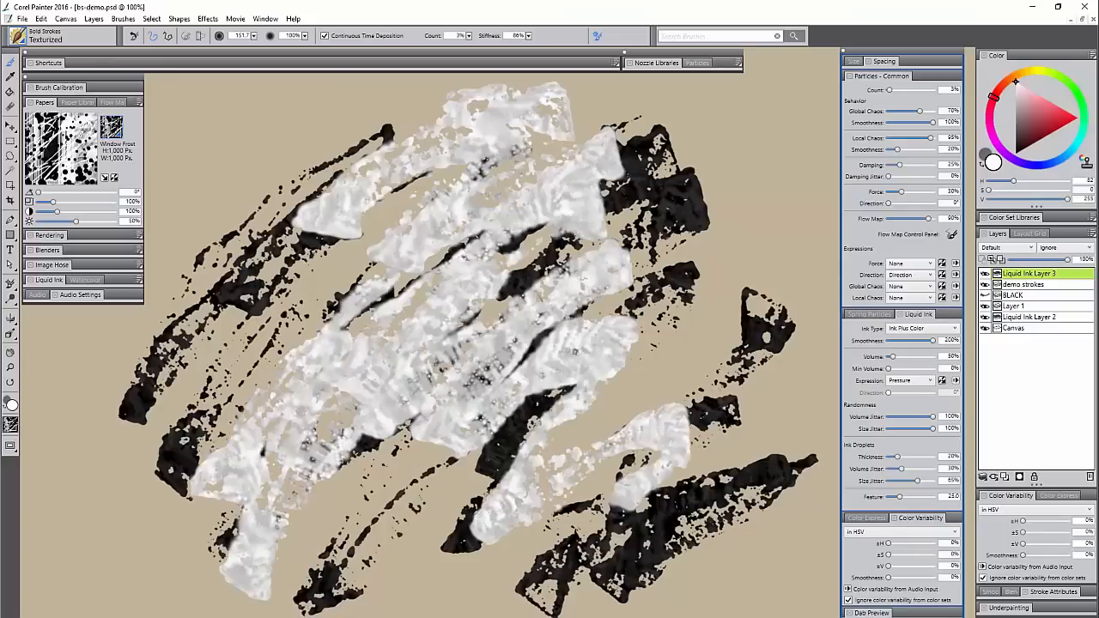
Step: Set the additional color to white and cover the existing strokes with many diagonal pure white Texturized strokes
{"action": "left_click", "coordinate": [985, 151]}
{"action": "left_click_drag", "start_coordinate": [1019, 98], "coordinate": [997, 23]}
{"action": "left_click_drag", "start_coordinate": [706, 99], "coordinate": [646, 187]}
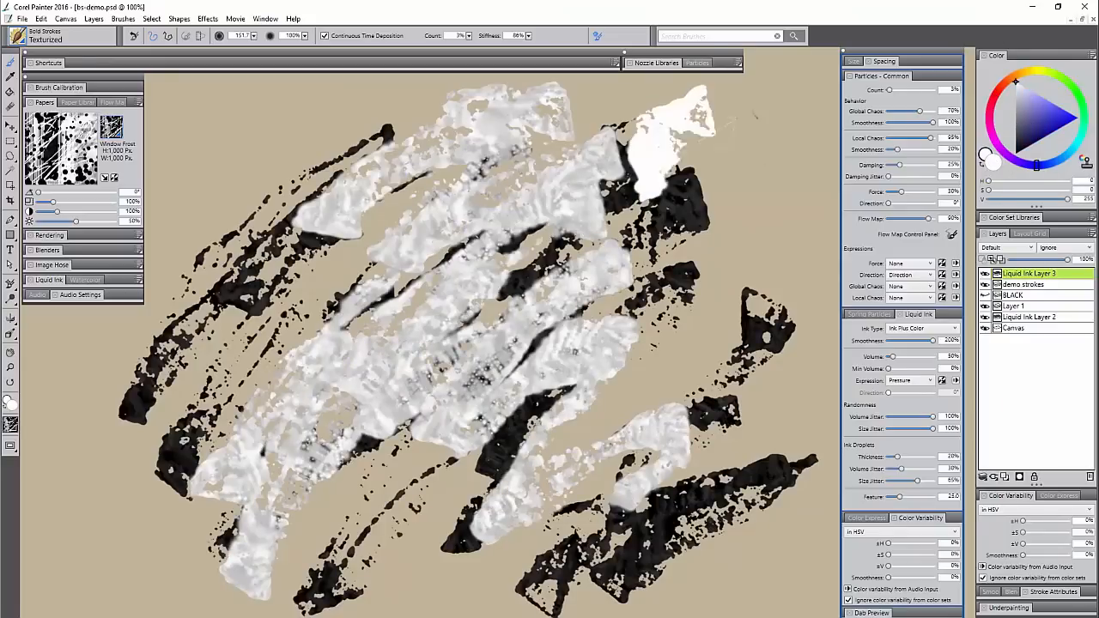
{"action": "left_click_drag", "start_coordinate": [747, 99], "coordinate": [661, 214]}
{"action": "left_click_drag", "start_coordinate": [742, 172], "coordinate": [636, 301]}
{"action": "left_click_drag", "start_coordinate": [678, 257], "coordinate": [580, 429]}
{"action": "left_click_drag", "start_coordinate": [816, 214], "coordinate": [670, 344]}
{"action": "left_click_drag", "start_coordinate": [751, 305], "coordinate": [640, 433]}
{"action": "left_click_drag", "start_coordinate": [541, 176], "coordinate": [313, 322]}
{"action": "left_click_drag", "start_coordinate": [360, 107], "coordinate": [253, 266]}
{"action": "left_click_drag", "start_coordinate": [283, 90], "coordinate": [202, 206]}
{"action": "left_click_drag", "start_coordinate": [253, 240], "coordinate": [125, 331]}
{"action": "left_click_drag", "start_coordinate": [258, 361], "coordinate": [142, 506]}
{"action": "left_click_drag", "start_coordinate": [369, 382], "coordinate": [193, 541]}
{"action": "left_click_drag", "start_coordinate": [412, 429], "coordinate": [374, 545]}
{"action": "left_click_drag", "start_coordinate": [558, 399], "coordinate": [485, 468]}
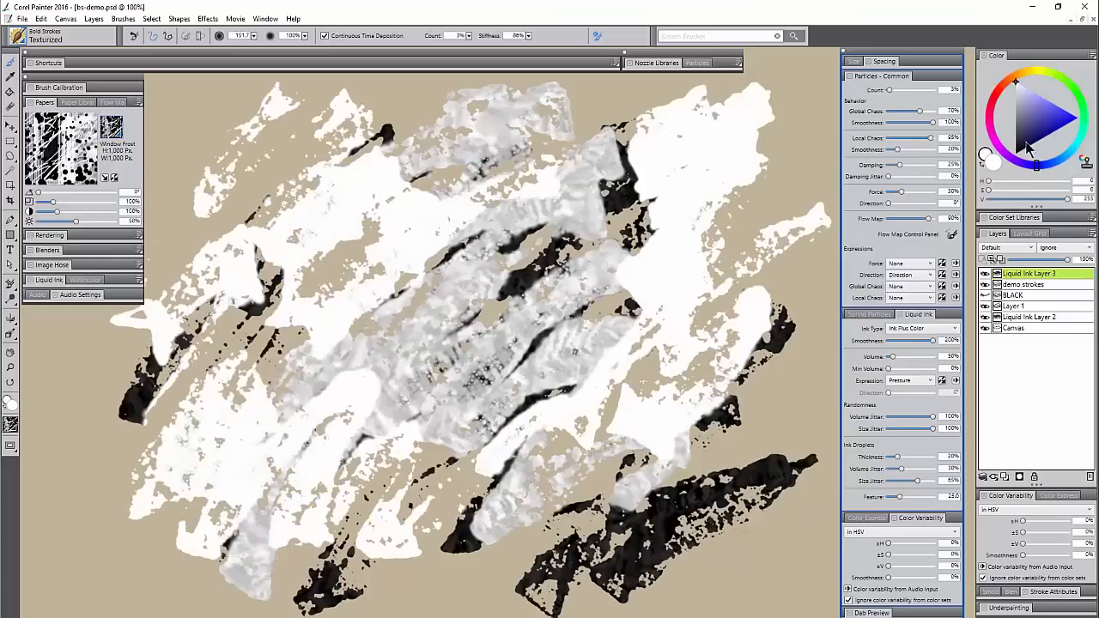
Step: Set the main and additional colors to black and paint diagonal Texturized strokes on the cleared tan background
{"action": "left_click", "coordinate": [1014, 155]}
{"action": "mouse_move", "coordinate": [181, 412]}
{"action": "left_mouse_down"}
{"action": "mouse_move", "coordinate": [395, 202]}
{"action": "mouse_move", "coordinate": [210, 540]}
{"action": "mouse_move", "coordinate": [493, 206]}
{"action": "left_mouse_up"}
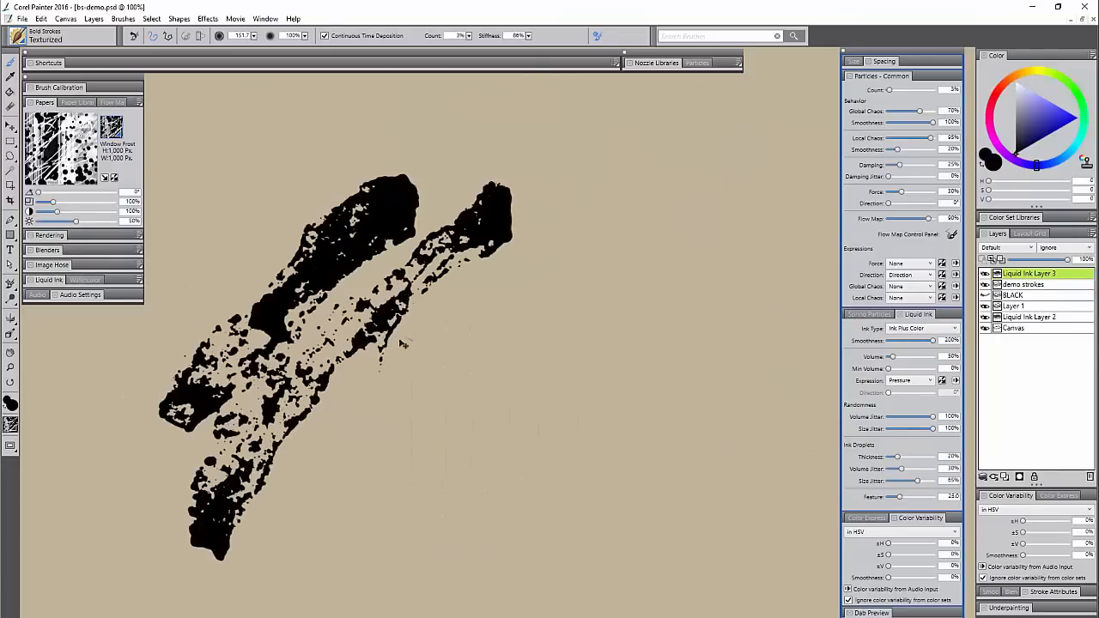
{"action": "mouse_move", "coordinate": [341, 463]}
{"action": "left_mouse_down"}
{"action": "mouse_move", "coordinate": [507, 324]}
{"action": "mouse_move", "coordinate": [378, 494]}
{"action": "mouse_move", "coordinate": [459, 481]}
{"action": "mouse_move", "coordinate": [618, 339]}
{"action": "left_mouse_up"}
{"action": "mouse_move", "coordinate": [539, 427]}
{"action": "left_mouse_down"}
{"action": "mouse_move", "coordinate": [517, 468]}
{"action": "mouse_move", "coordinate": [706, 318]}
{"action": "mouse_move", "coordinate": [586, 425]}
{"action": "mouse_move", "coordinate": [626, 426]}
{"action": "mouse_move", "coordinate": [705, 391]}
{"action": "mouse_move", "coordinate": [661, 437]}
{"action": "mouse_move", "coordinate": [723, 438]}
{"action": "mouse_move", "coordinate": [702, 455]}
{"action": "mouse_move", "coordinate": [735, 496]}
{"action": "mouse_move", "coordinate": [772, 470]}
{"action": "mouse_move", "coordinate": [537, 371]}
{"action": "mouse_move", "coordinate": [573, 239]}
{"action": "mouse_move", "coordinate": [756, 151]}
{"action": "left_mouse_up"}
Step: Resize the Texturized brush and add black dabs and long diagonal strokes across the canvas
{"action": "mouse_move", "coordinate": [385, 173]}
{"action": "left_mouse_down", "text": "ctrl+alt"}
{"action": "mouse_move", "coordinate": [468, 334]}
{"action": "mouse_move", "coordinate": [460, 316]}
{"action": "left_mouse_up", "text": "ctrl+alt"}
{"action": "left_click", "coordinate": [274, 184]}
{"action": "left_click", "coordinate": [227, 243]}
{"action": "left_click", "coordinate": [304, 172]}
{"action": "left_click", "coordinate": [385, 129]}
{"action": "mouse_move", "coordinate": [395, 125]}
{"action": "left_mouse_down"}
{"action": "mouse_move", "coordinate": [470, 155]}
{"action": "mouse_move", "coordinate": [541, 120]}
{"action": "mouse_move", "coordinate": [537, 240]}
{"action": "mouse_move", "coordinate": [656, 187]}
{"action": "mouse_move", "coordinate": [515, 330]}
{"action": "mouse_move", "coordinate": [382, 421]}
{"action": "mouse_move", "coordinate": [477, 519]}
{"action": "mouse_move", "coordinate": [622, 292]}
{"action": "mouse_move", "coordinate": [721, 481]}
{"action": "left_mouse_up"}
{"action": "left_click_drag", "start_coordinate": [652, 257], "coordinate": [824, 378]}
{"action": "left_click_drag", "start_coordinate": [506, 360], "coordinate": [738, 601]}
{"action": "left_click_drag", "start_coordinate": [722, 412], "coordinate": [837, 515]}
{"action": "mouse_move", "coordinate": [696, 532]}
{"action": "left_mouse_down"}
{"action": "mouse_move", "coordinate": [361, 549]}
{"action": "mouse_move", "coordinate": [231, 258]}
{"action": "mouse_move", "coordinate": [111, 506]}
{"action": "mouse_move", "coordinate": [473, 506]}
{"action": "left_mouse_up"}
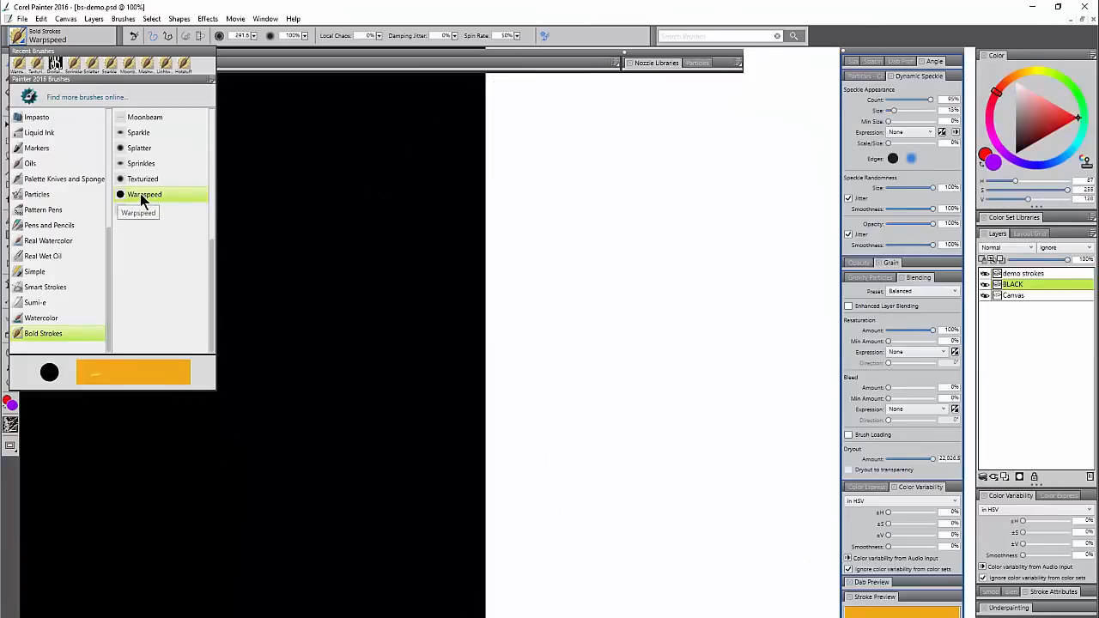
Step: Choose the Warpspeed brush and paint curved magenta strokes from the black half into the white half on the BLACK layer
{"action": "left_click", "coordinate": [142, 197]}
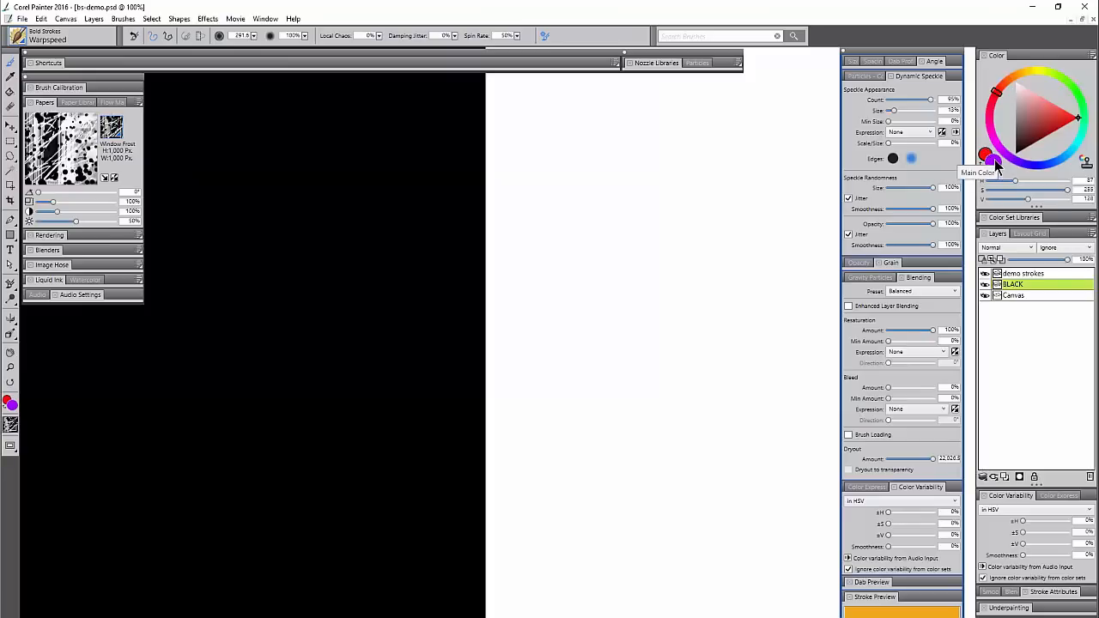
{"action": "mouse_move", "coordinate": [539, 165]}
{"action": "left_mouse_down"}
{"action": "mouse_move", "coordinate": [266, 315]}
{"action": "mouse_move", "coordinate": [644, 380]}
{"action": "mouse_move", "coordinate": [332, 392]}
{"action": "mouse_move", "coordinate": [456, 222]}
{"action": "mouse_move", "coordinate": [544, 343]}
{"action": "mouse_move", "coordinate": [481, 363]}
{"action": "mouse_move", "coordinate": [446, 331]}
{"action": "left_mouse_up"}
{"action": "key", "text": "ctrl+z"}
{"action": "left_click_drag", "start_coordinate": [183, 432], "coordinate": [446, 190]}
{"action": "left_click_drag", "start_coordinate": [206, 472], "coordinate": [527, 184]}
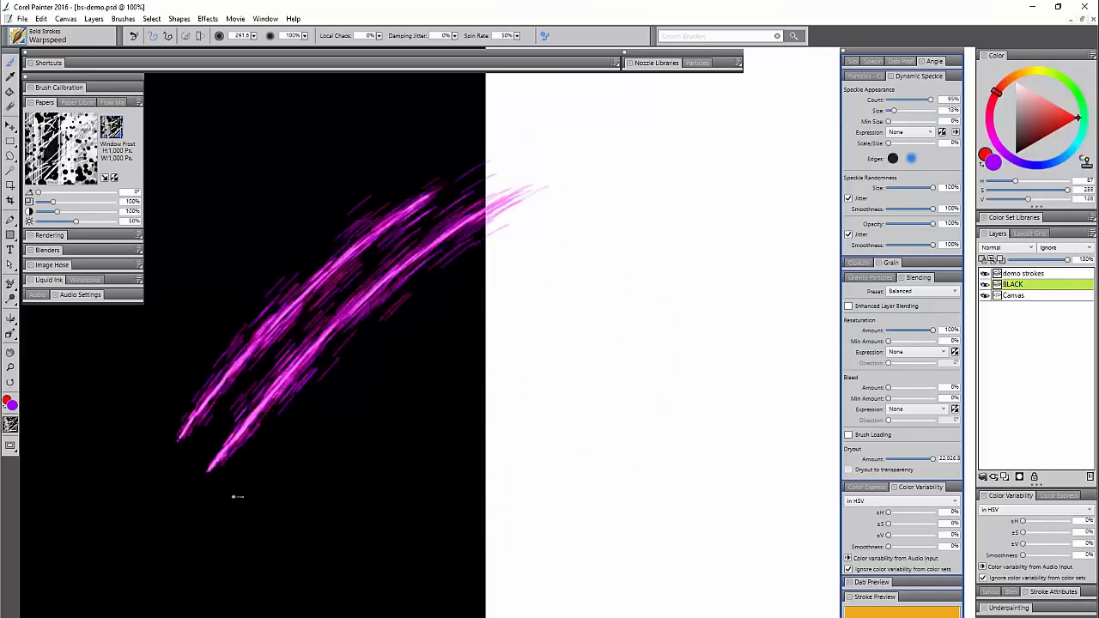
{"action": "left_click_drag", "start_coordinate": [236, 498], "coordinate": [639, 176]}
{"action": "mouse_move", "coordinate": [256, 530]}
{"action": "left_mouse_down"}
{"action": "mouse_move", "coordinate": [735, 255]}
{"action": "mouse_move", "coordinate": [638, 307]}
{"action": "mouse_move", "coordinate": [770, 258]}
{"action": "left_mouse_up"}
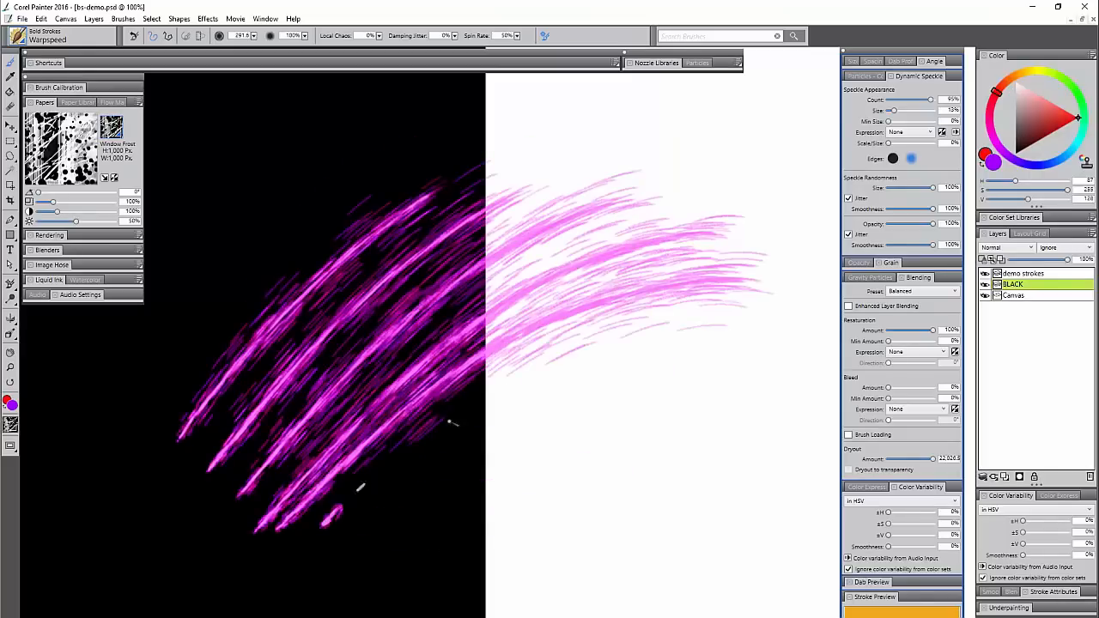
{"action": "left_click_drag", "start_coordinate": [326, 522], "coordinate": [786, 315]}
{"action": "left_click_drag", "start_coordinate": [335, 544], "coordinate": [699, 435]}
Step: Undo the curved Warpspeed strokes on the BLACK layer
{"action": "key", "text": "ctrl+z"}
{"action": "key", "text": "ctrl+z"}
{"action": "key", "text": "ctrl+z"}
{"action": "key", "text": "ctrl+z"}
{"action": "key", "text": "ctrl+z"}
{"action": "key", "text": "ctrl+z"}
{"action": "key", "text": "ctrl+z"}
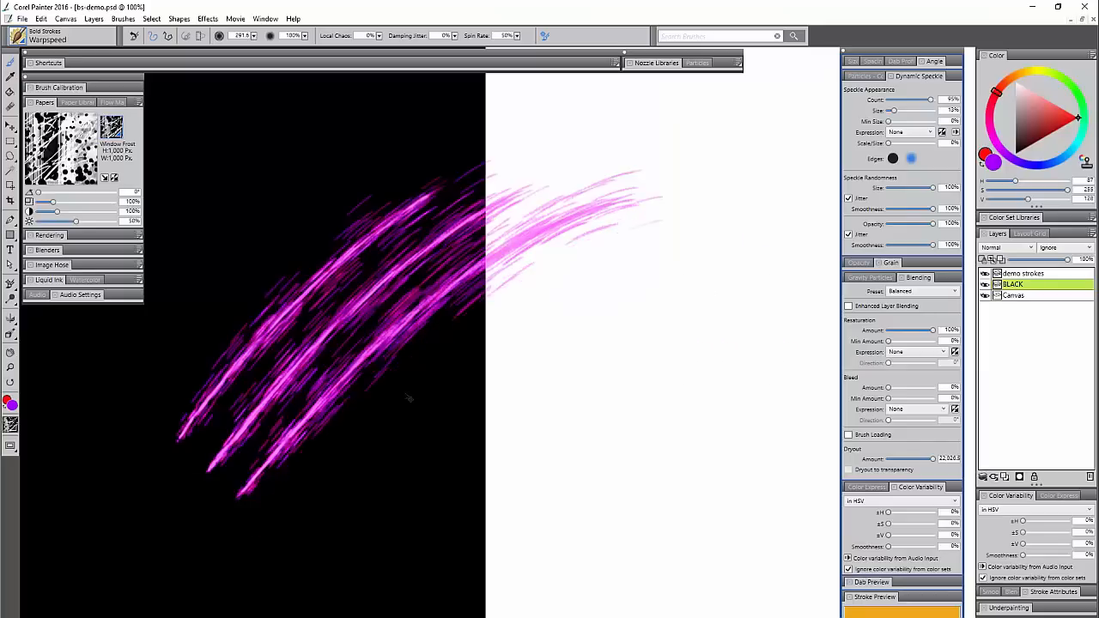
Step: Try short Warpspeed strokes radiating from one point on the black half, and undo them
{"action": "mouse_move", "coordinate": [283, 306]}
{"action": "left_mouse_down"}
{"action": "mouse_move", "coordinate": [437, 289]}
{"action": "mouse_move", "coordinate": [339, 292]}
{"action": "mouse_move", "coordinate": [429, 158]}
{"action": "mouse_move", "coordinate": [468, 283]}
{"action": "mouse_move", "coordinate": [433, 289]}
{"action": "left_mouse_up"}
{"action": "key", "text": "ctrl+z"}
{"action": "key", "text": "ctrl+z"}
{"action": "left_click_drag", "start_coordinate": [360, 276], "coordinate": [333, 279]}
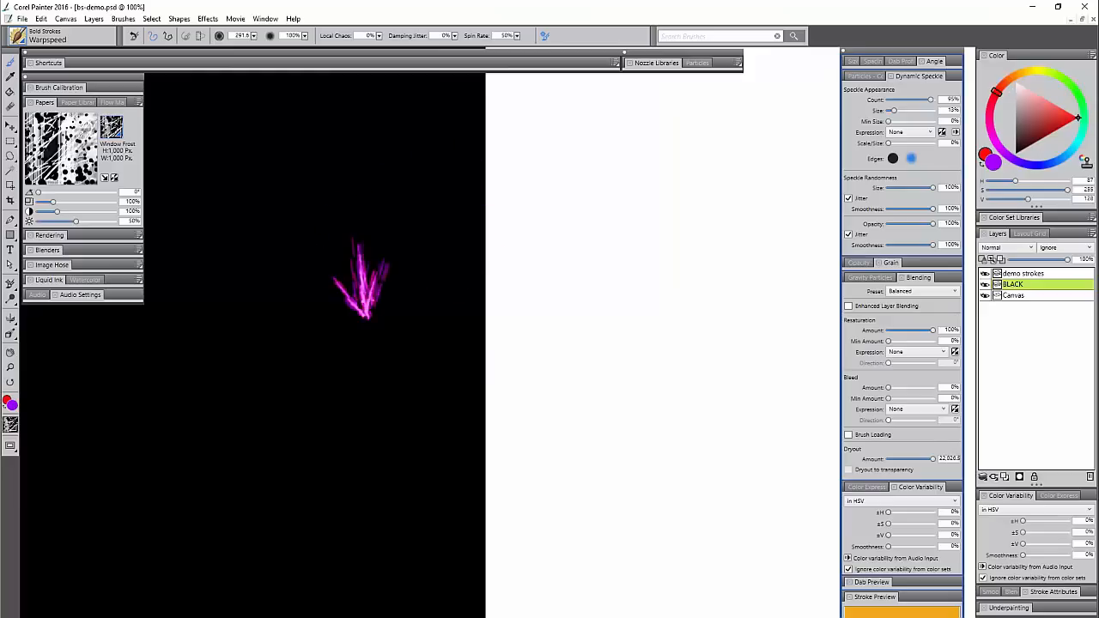
{"action": "mouse_move", "coordinate": [367, 319]}
{"action": "left_mouse_down"}
{"action": "mouse_move", "coordinate": [380, 315]}
{"action": "mouse_move", "coordinate": [371, 318]}
{"action": "mouse_move", "coordinate": [382, 327]}
{"action": "left_mouse_up"}
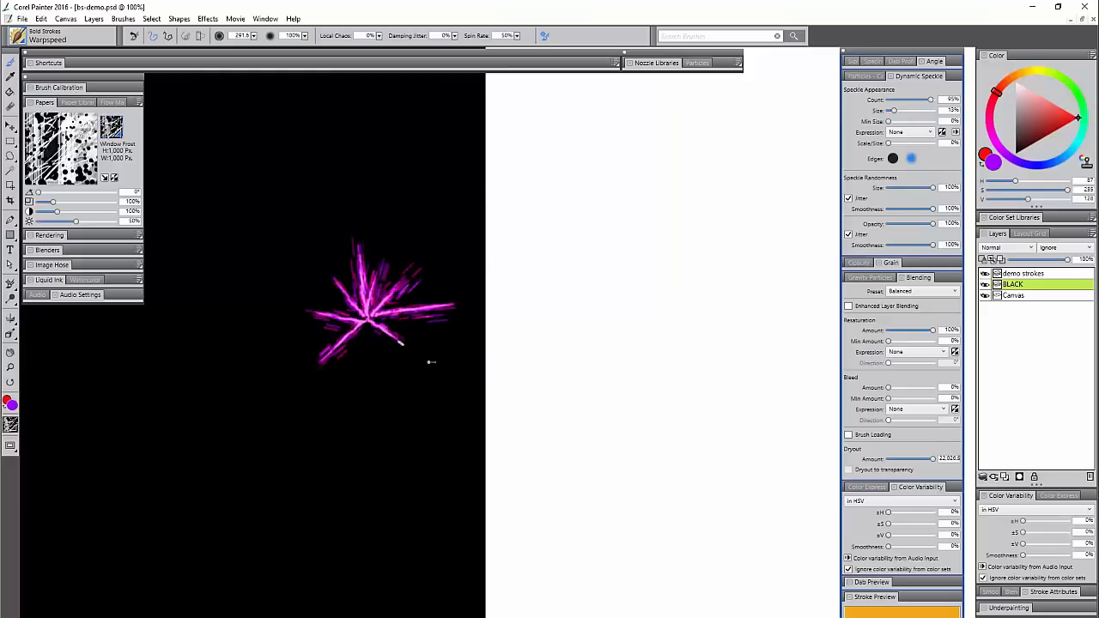
{"action": "mouse_move", "coordinate": [264, 151]}
{"action": "left_mouse_down"}
{"action": "mouse_move", "coordinate": [273, 125]}
{"action": "mouse_move", "coordinate": [296, 238]}
{"action": "mouse_move", "coordinate": [309, 240]}
{"action": "left_mouse_up"}
{"action": "key", "text": "ctrl+z"}
{"action": "key", "text": "ctrl+z"}
Step: Activate the demo strokes layer and paint looping Warpspeed strokes over both halves with a blue main and purple additional color
{"action": "left_click", "coordinate": [1030, 273]}
{"action": "mouse_move", "coordinate": [567, 158]}
{"action": "left_mouse_down"}
{"action": "mouse_move", "coordinate": [461, 164]}
{"action": "mouse_move", "coordinate": [550, 223]}
{"action": "mouse_move", "coordinate": [589, 275]}
{"action": "mouse_move", "coordinate": [520, 523]}
{"action": "mouse_move", "coordinate": [772, 380]}
{"action": "mouse_move", "coordinate": [558, 123]}
{"action": "mouse_move", "coordinate": [177, 383]}
{"action": "mouse_move", "coordinate": [364, 500]}
{"action": "left_mouse_up"}
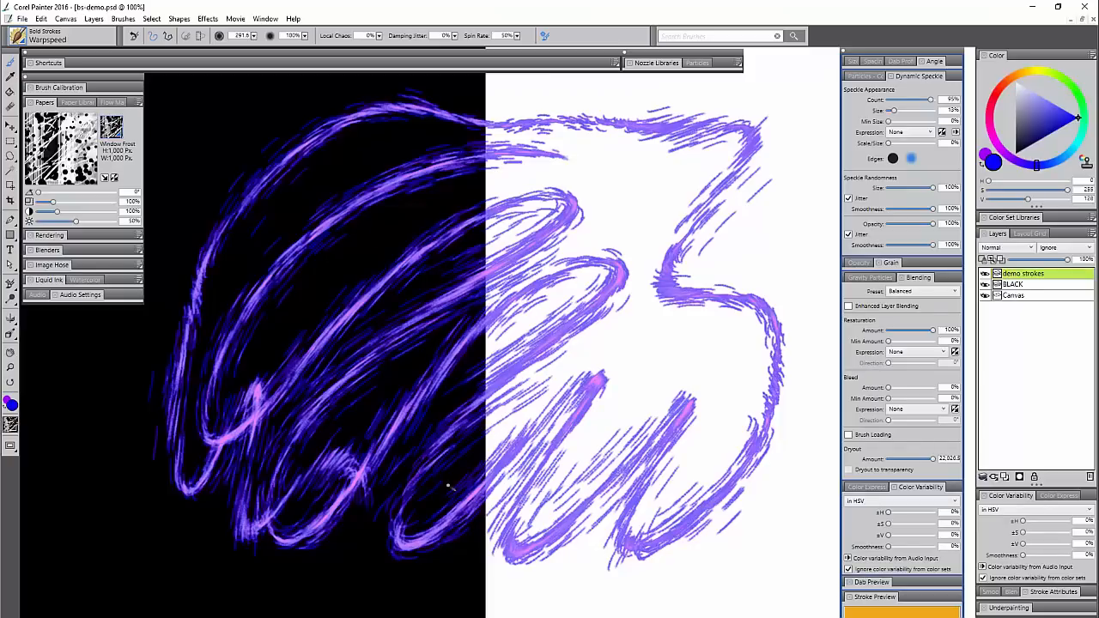
Step: Try the Soft Light and Screen composite methods on the demo strokes layer, and return it to Normal
{"action": "left_click", "coordinate": [1006, 248]}
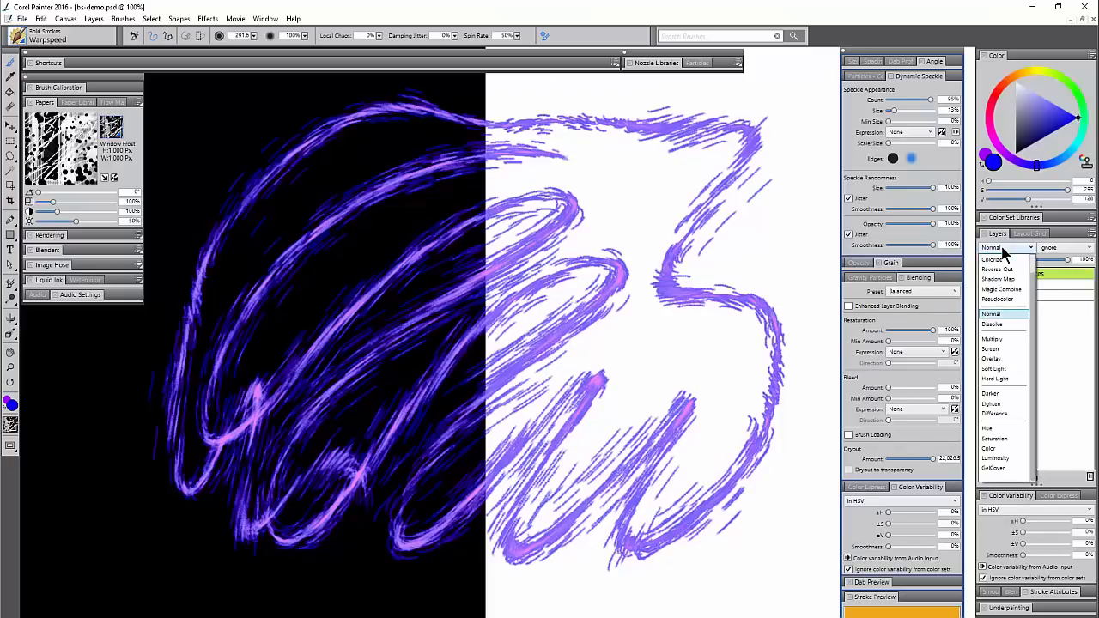
{"action": "left_click", "coordinate": [1000, 368]}
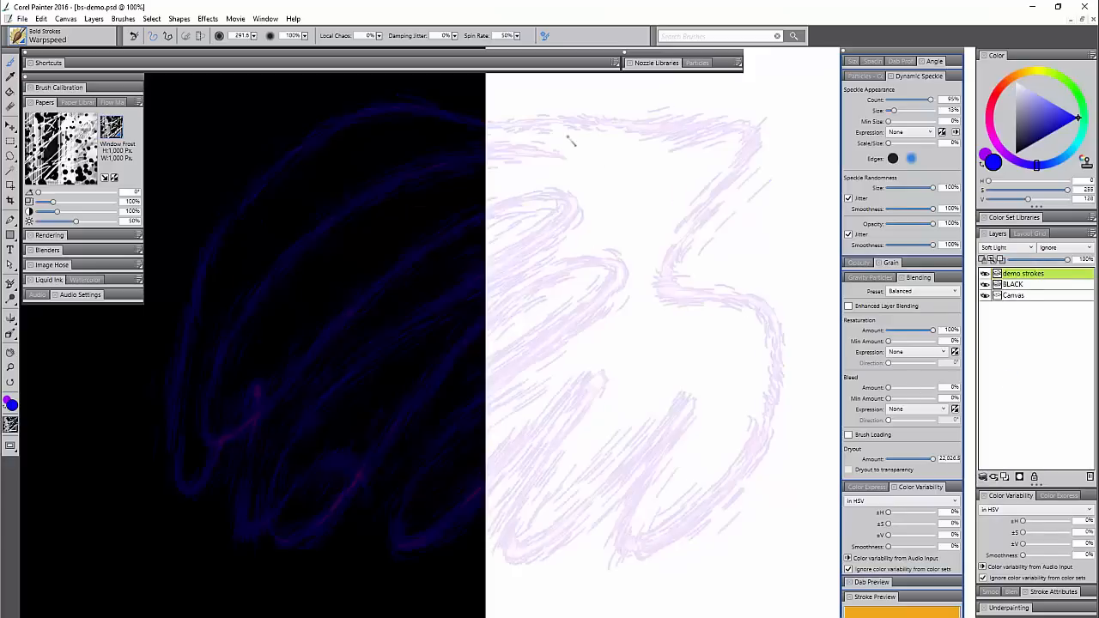
{"action": "left_click", "coordinate": [1019, 245]}
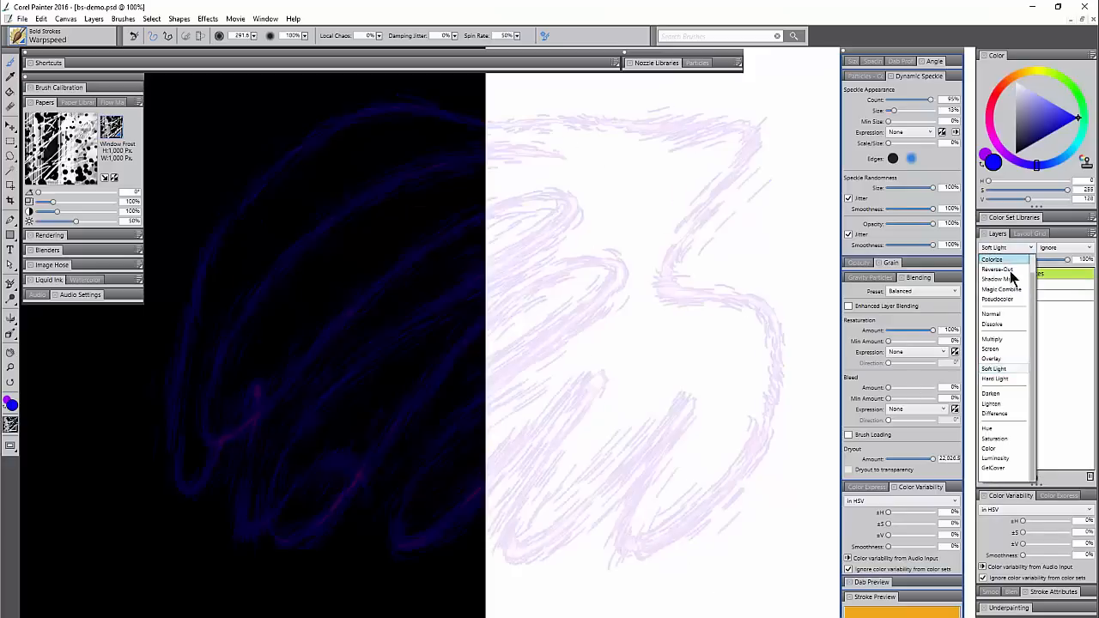
{"action": "left_click", "coordinate": [1000, 351]}
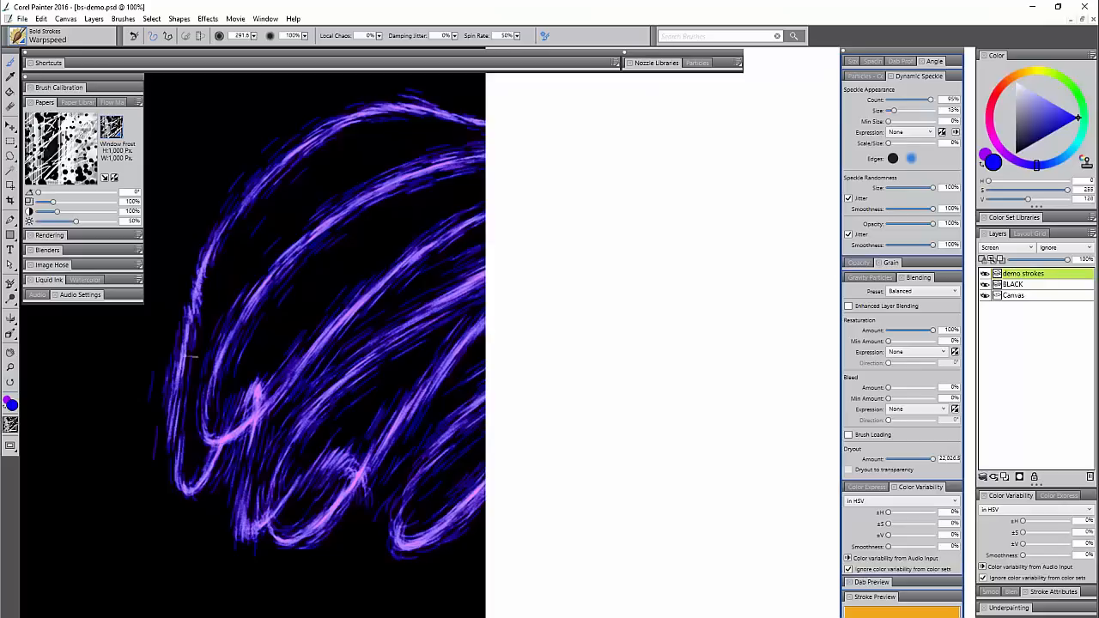
{"action": "left_click", "coordinate": [1006, 247]}
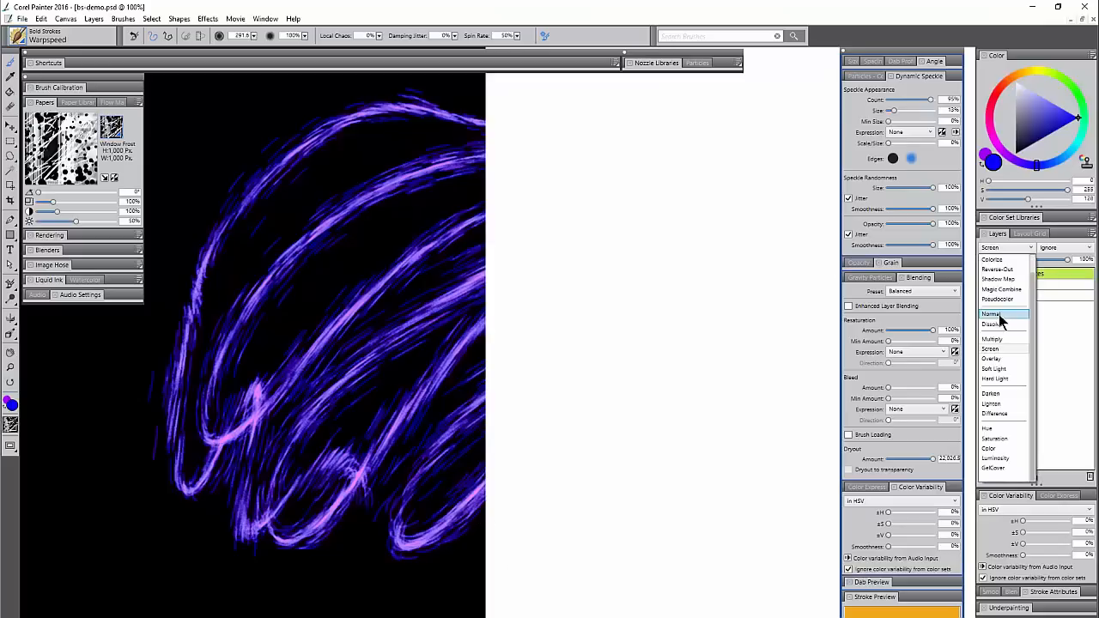
{"action": "left_click", "coordinate": [998, 318]}
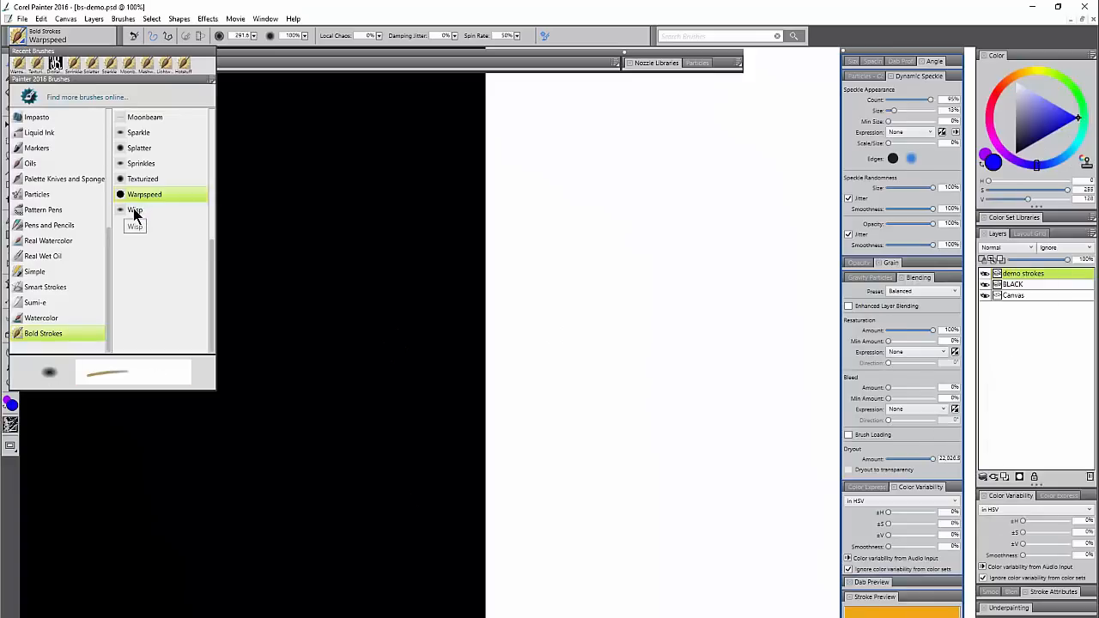
Step: Choose the Wisp brush and set a gray main color and a light gray additional color
{"action": "left_click", "coordinate": [135, 212]}
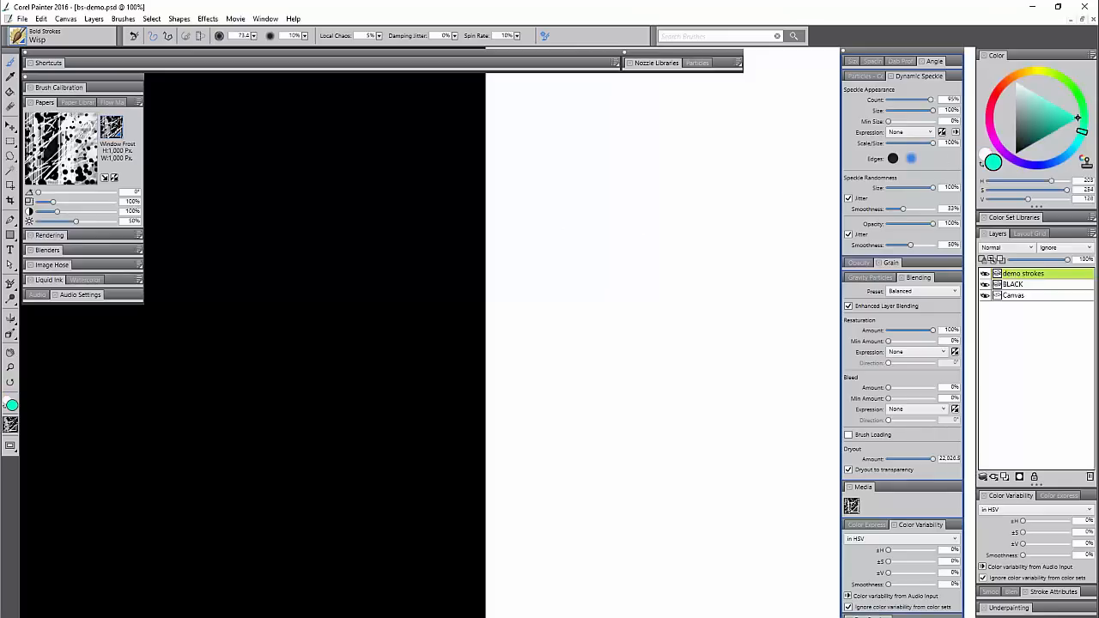
{"action": "left_click_drag", "start_coordinate": [1021, 122], "coordinate": [1014, 117]}
{"action": "left_click", "coordinate": [985, 155]}
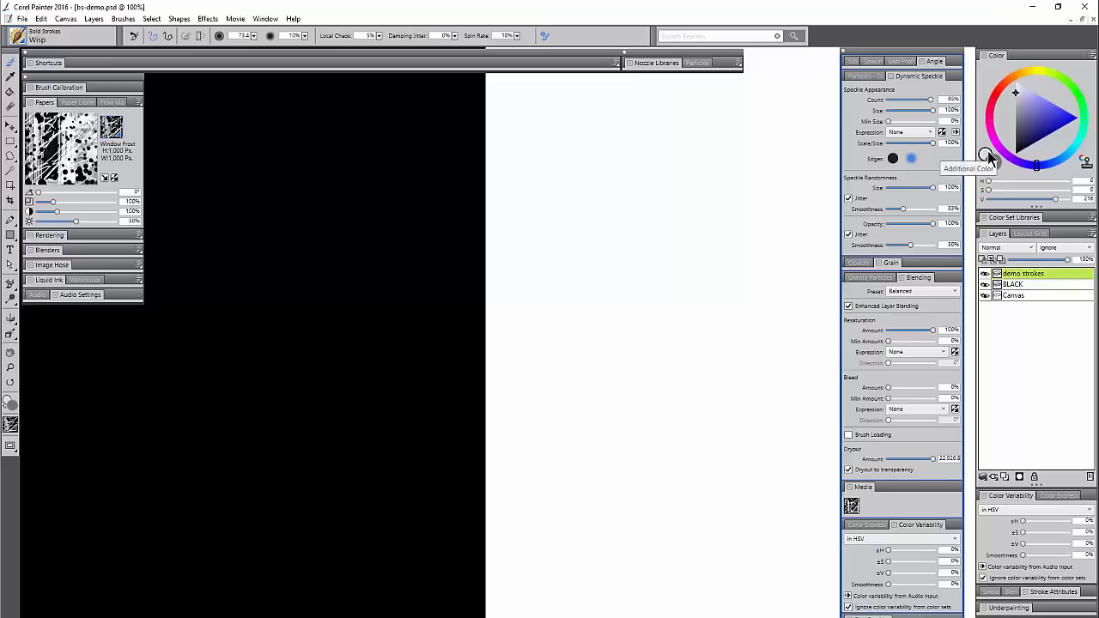
Step: Paint rising, twisting smoke strokes with the Wisp brush on the black half
{"action": "left_click_drag", "start_coordinate": [333, 452], "coordinate": [345, 352]}
{"action": "mouse_move", "coordinate": [317, 305]}
{"action": "left_mouse_down"}
{"action": "mouse_move", "coordinate": [245, 238]}
{"action": "mouse_move", "coordinate": [230, 184]}
{"action": "left_mouse_up"}
{"action": "mouse_move", "coordinate": [333, 457]}
{"action": "left_mouse_down"}
{"action": "mouse_move", "coordinate": [362, 339]}
{"action": "mouse_move", "coordinate": [318, 163]}
{"action": "mouse_move", "coordinate": [260, 97]}
{"action": "left_mouse_up"}
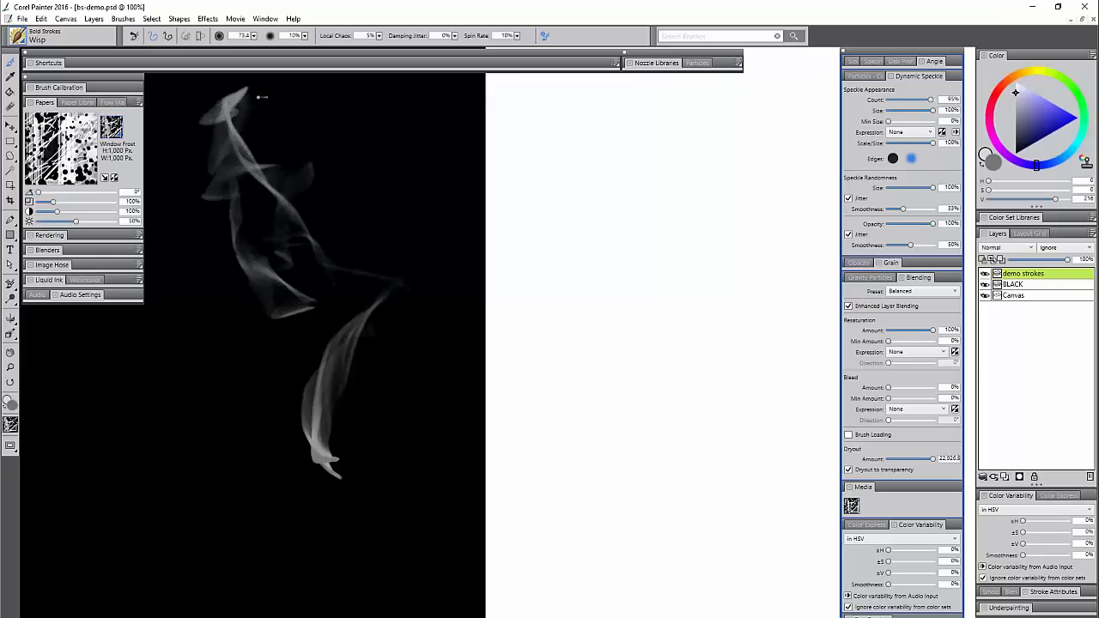
{"action": "mouse_move", "coordinate": [333, 468]}
{"action": "left_mouse_down"}
{"action": "mouse_move", "coordinate": [369, 242]}
{"action": "mouse_move", "coordinate": [311, 96]}
{"action": "left_mouse_up"}
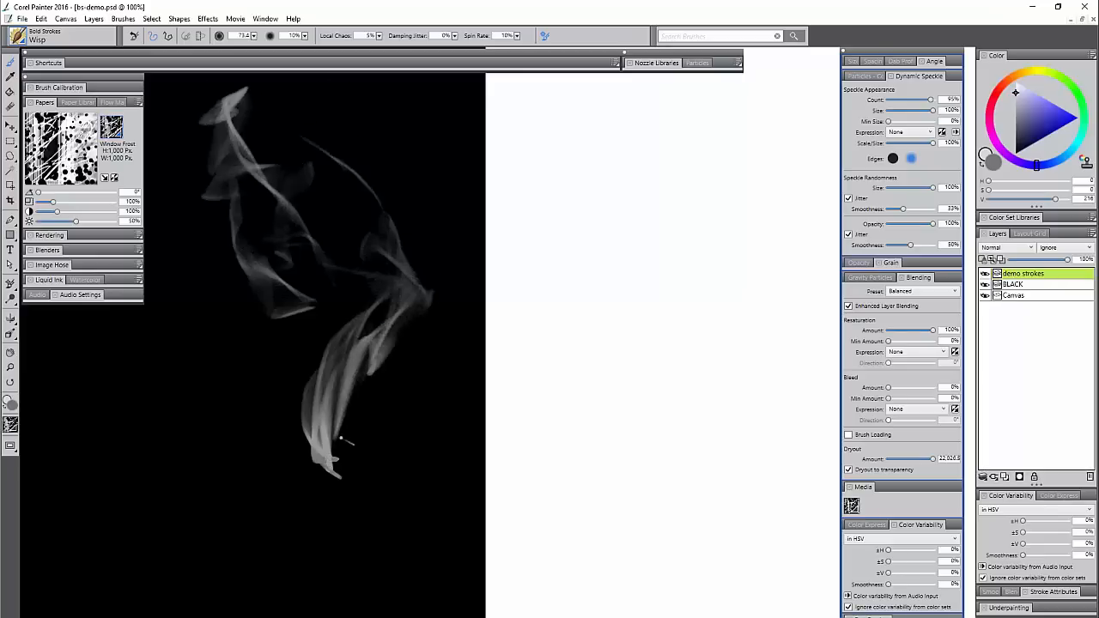
Step: Reduce the brush size to 10.4 and paint finer Wisp strokes around the smoke on the black half
{"action": "left_click_drag", "start_coordinate": [392, 500], "coordinate": [384, 470]}
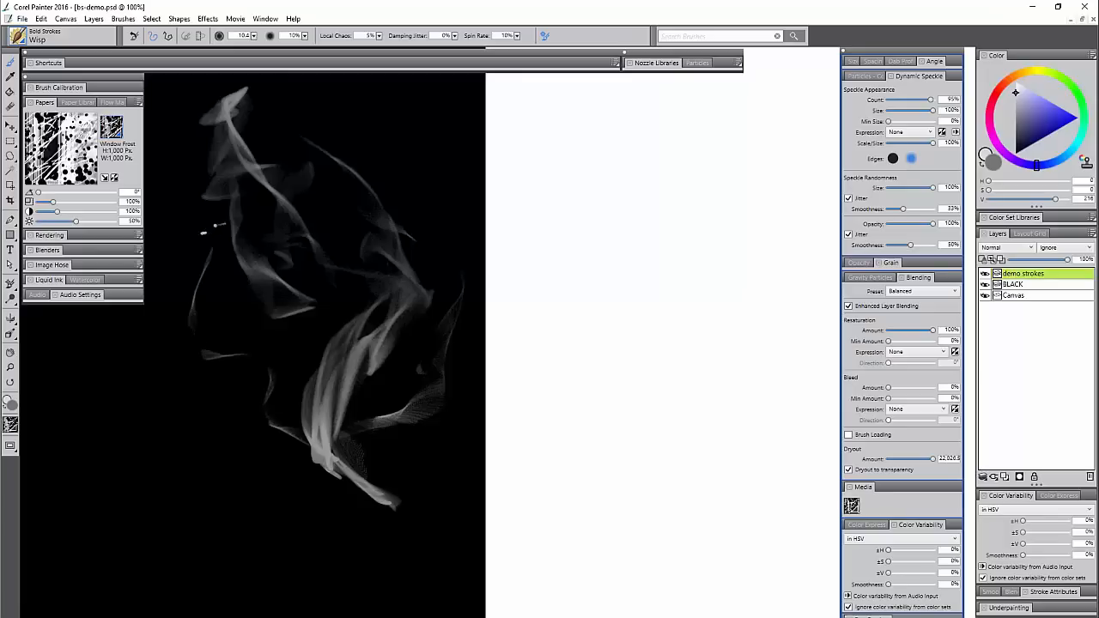
{"action": "left_click_drag", "start_coordinate": [383, 462], "coordinate": [417, 462]}
{"action": "mouse_move", "coordinate": [405, 500]}
{"action": "left_mouse_down"}
{"action": "mouse_move", "coordinate": [403, 363]}
{"action": "mouse_move", "coordinate": [273, 313]}
{"action": "mouse_move", "coordinate": [228, 231]}
{"action": "mouse_move", "coordinate": [291, 128]}
{"action": "mouse_move", "coordinate": [258, 103]}
{"action": "left_mouse_up"}
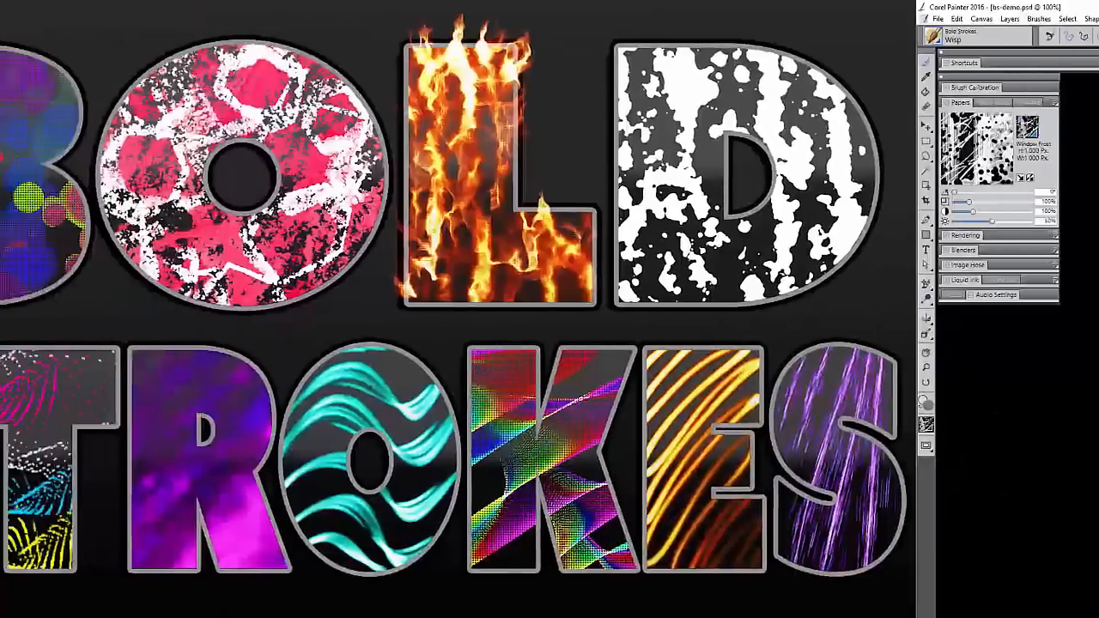